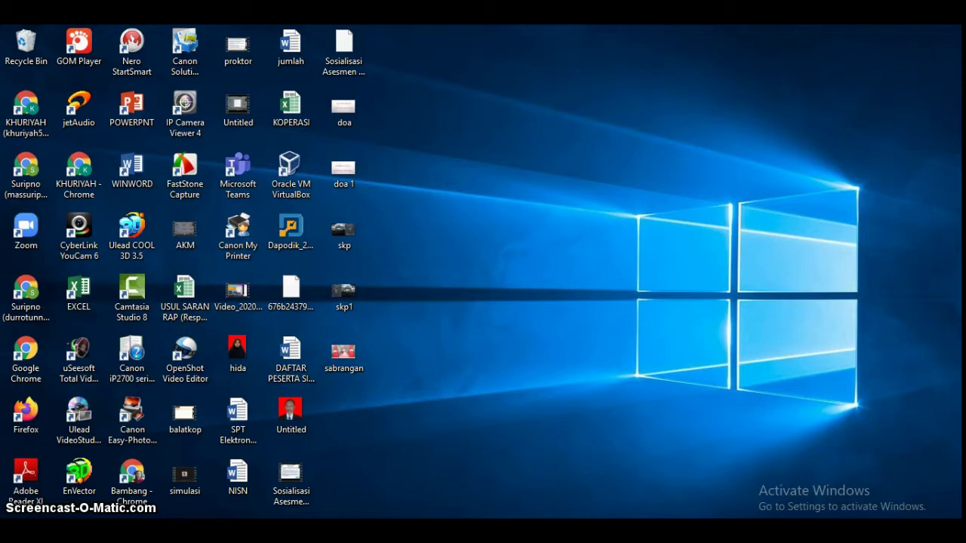
# - Launch Chrome from the desktop and load the e-SKP Blora login page at dev.blorakab.go.id/skp/
pyautogui.doubleClick(131, 475)
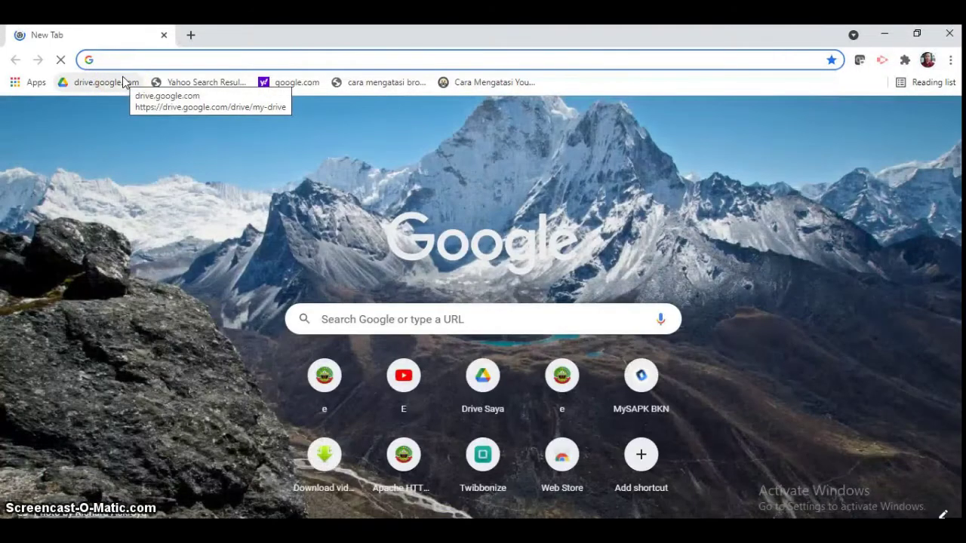
pyautogui.write('sk')
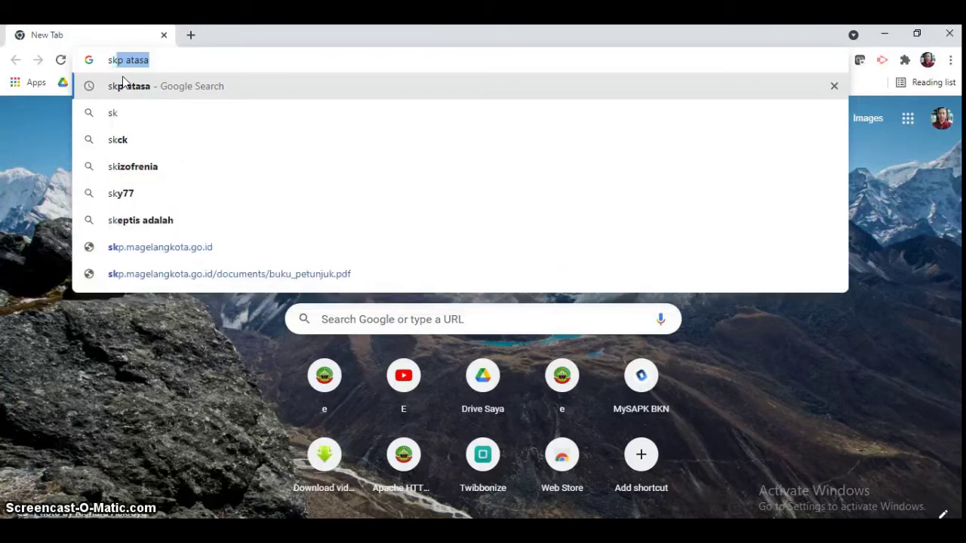
pyautogui.write('p')
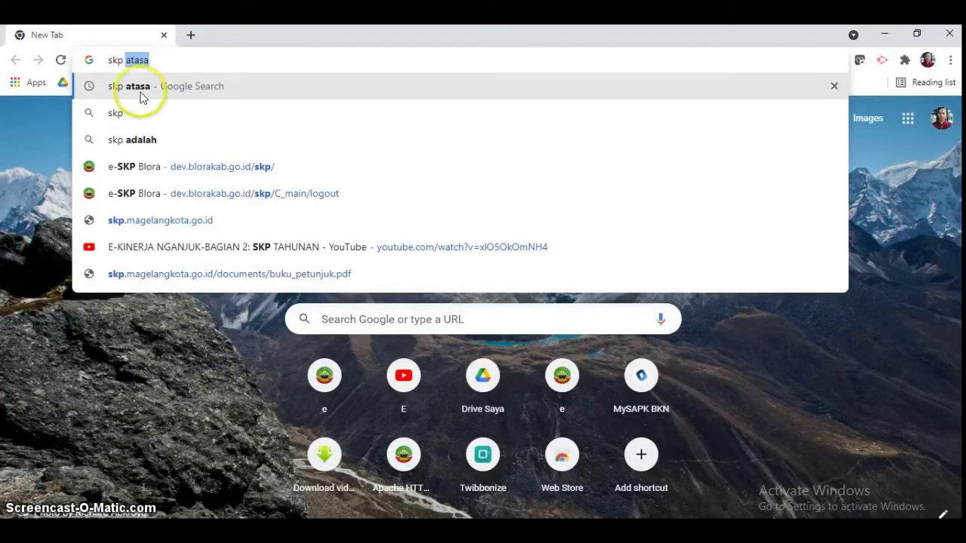
pyautogui.click(167, 166)
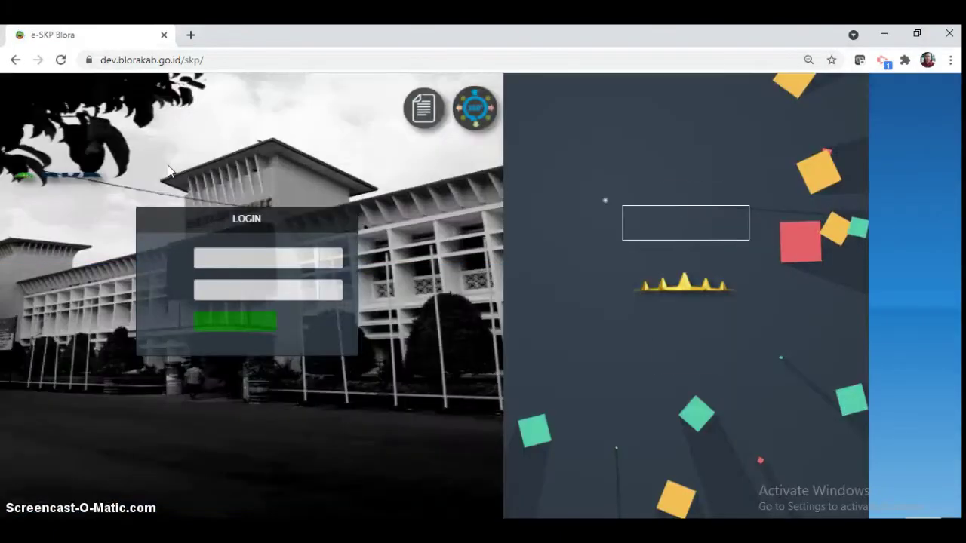
# - Log in to e-SKP Blora with the saved employee-number username and the account password
pyautogui.click(239, 258)
pyautogui.click(238, 258)
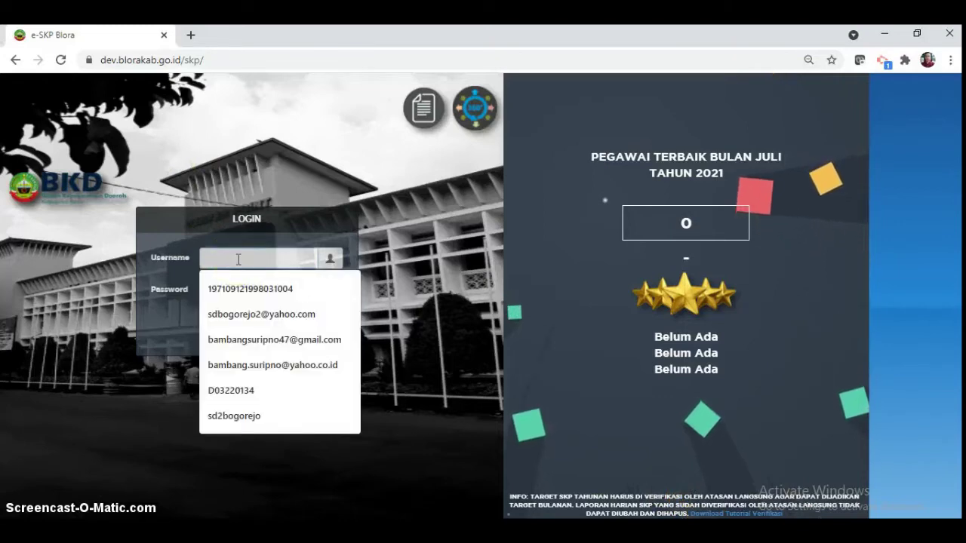
pyautogui.click(239, 287)
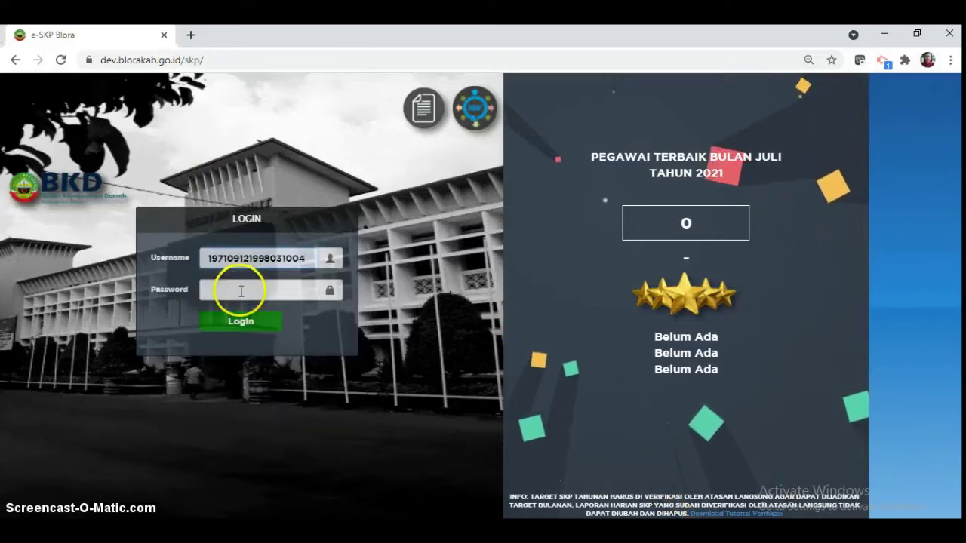
pyautogui.click(230, 298)
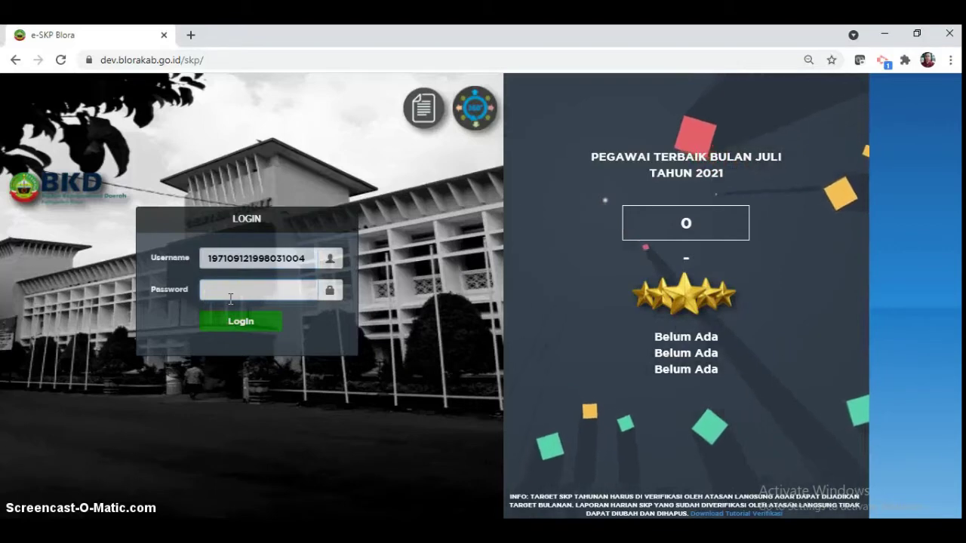
pyautogui.write('•••')
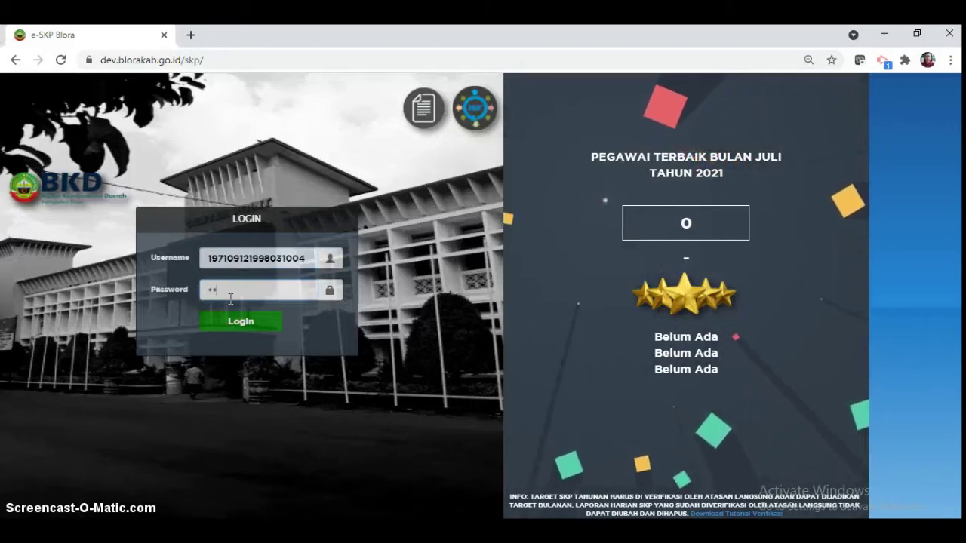
pyautogui.write('•••••')
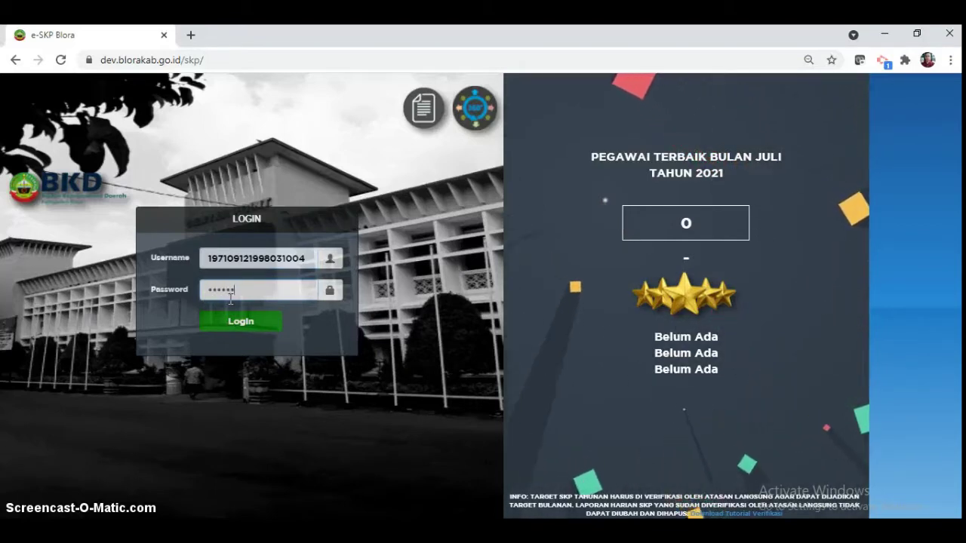
pyautogui.click(243, 322)
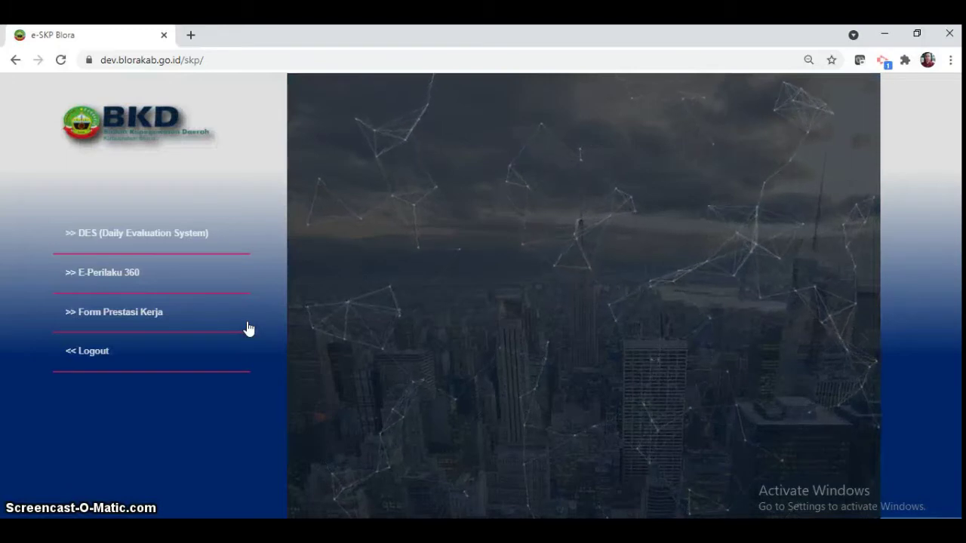
# - Choose DES (Daily Evaluation System) and enter the DES application
pyautogui.click(122, 241)
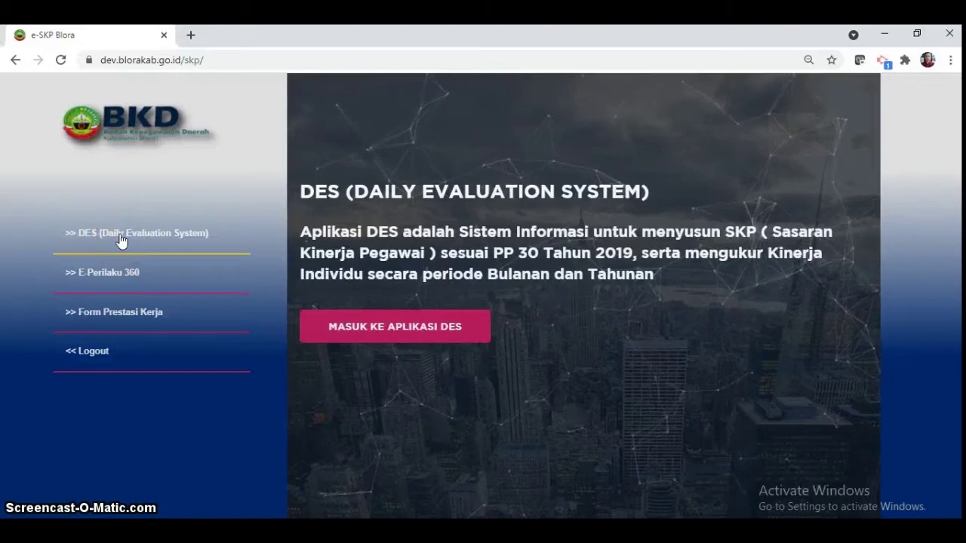
pyautogui.click(420, 334)
pyautogui.click(385, 335)
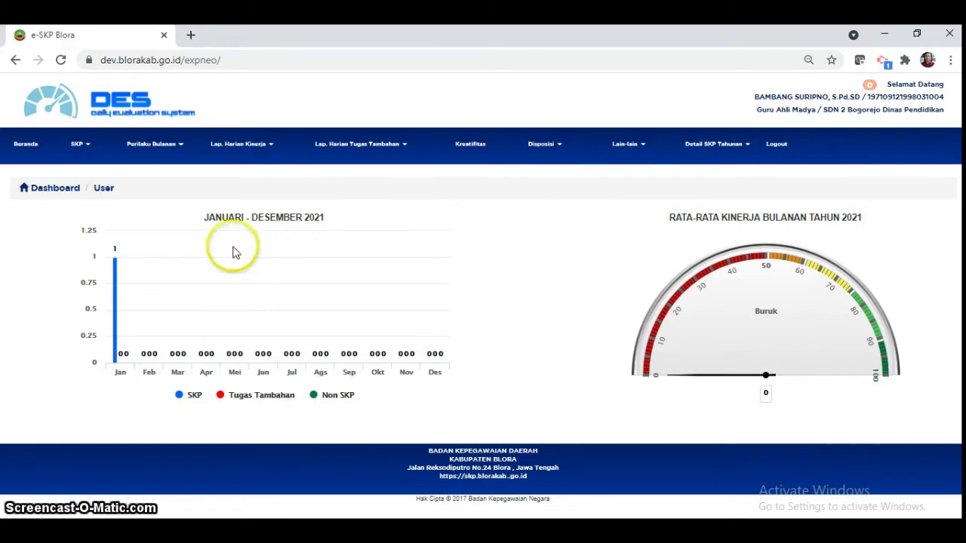
# - Open the annual SKP page and show the target SKP list for the 04 Jan 2021 - 31 Dec 2021 period
pyautogui.click(88, 148)
pyautogui.click(103, 171)
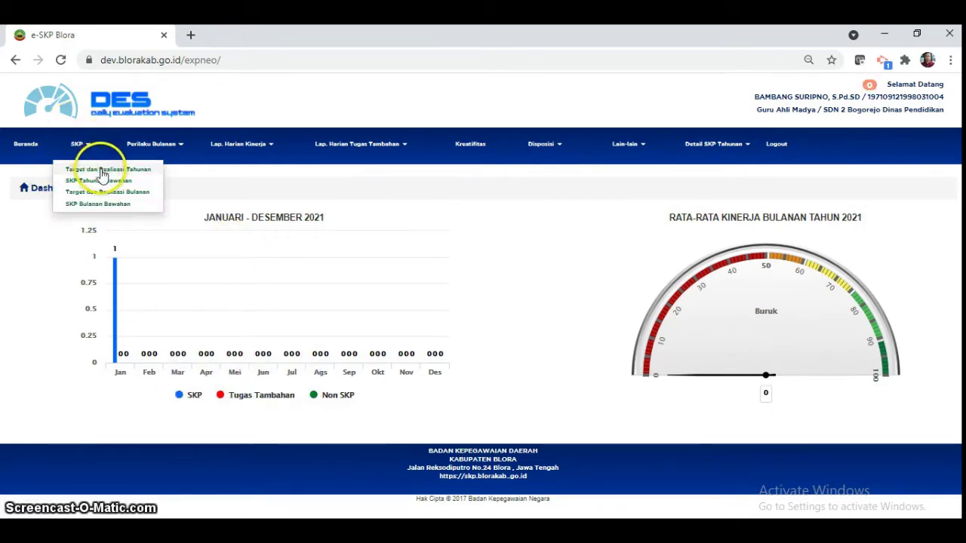
pyautogui.click(87, 148)
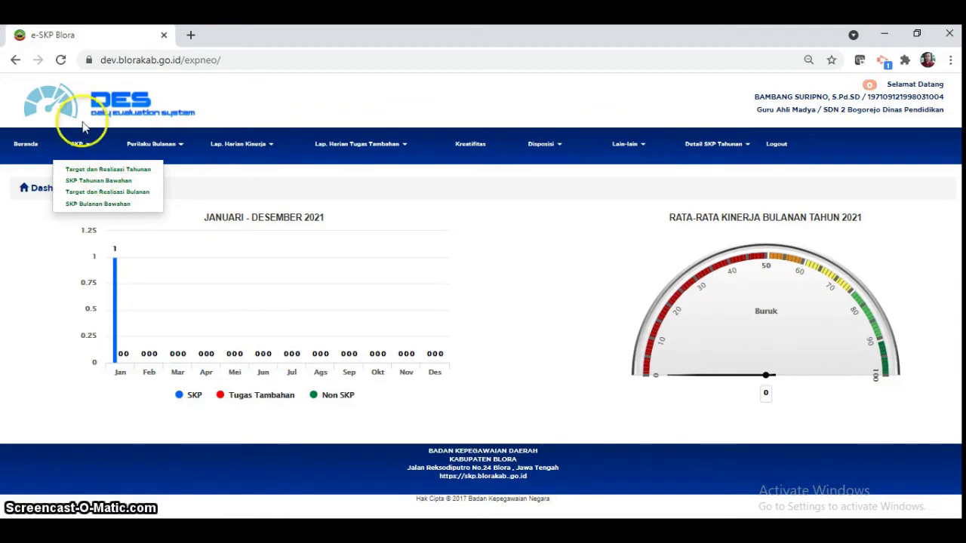
pyautogui.click(92, 171)
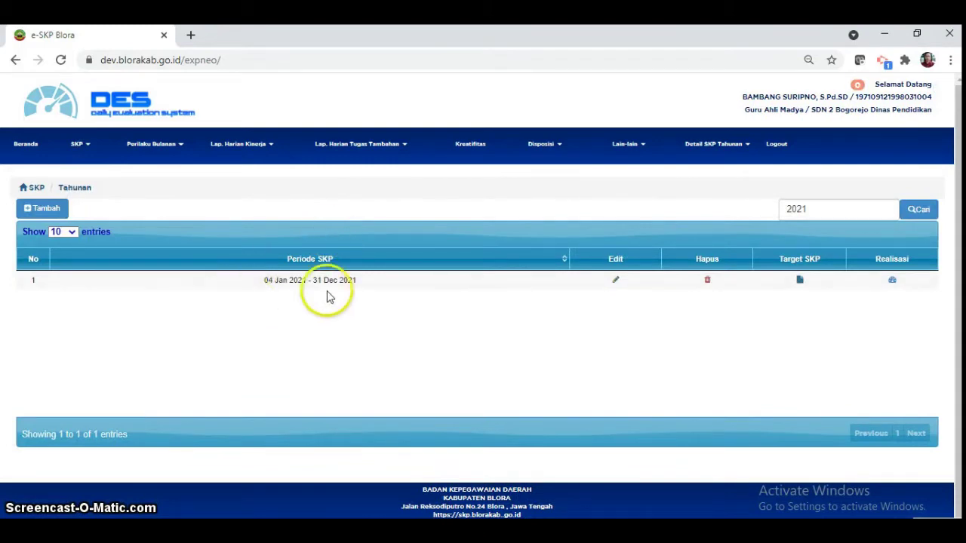
pyautogui.click(800, 284)
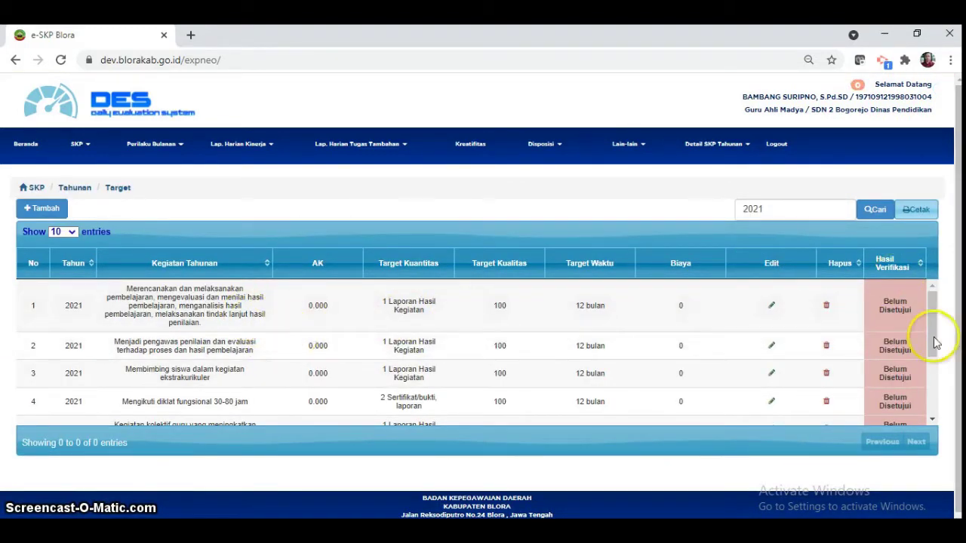
# - Review all annual activities in the 2021 target list, including their quantity, quality, time and verification columns
pyautogui.click(933, 419)
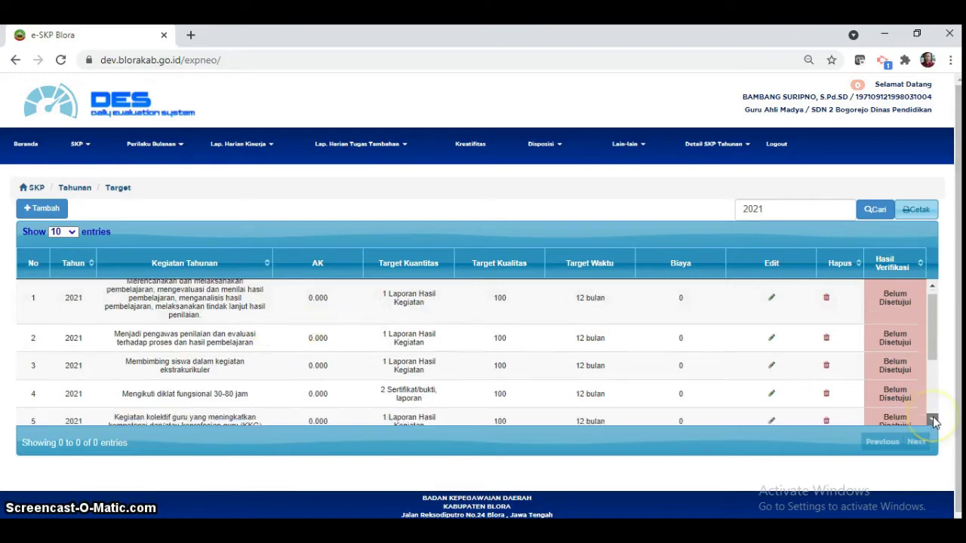
pyautogui.click(932, 420)
pyautogui.click(933, 420)
pyautogui.click(932, 421)
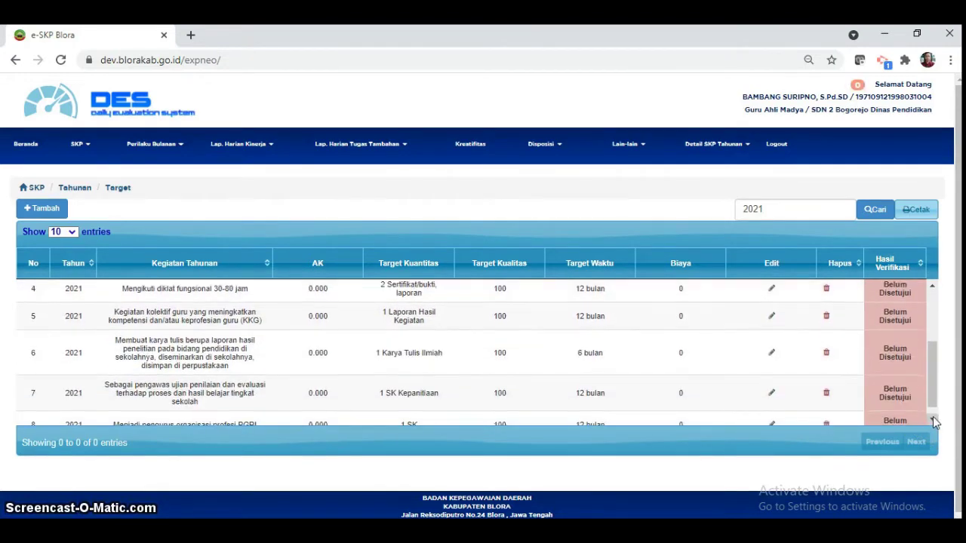
pyautogui.click(933, 420)
pyautogui.click(933, 421)
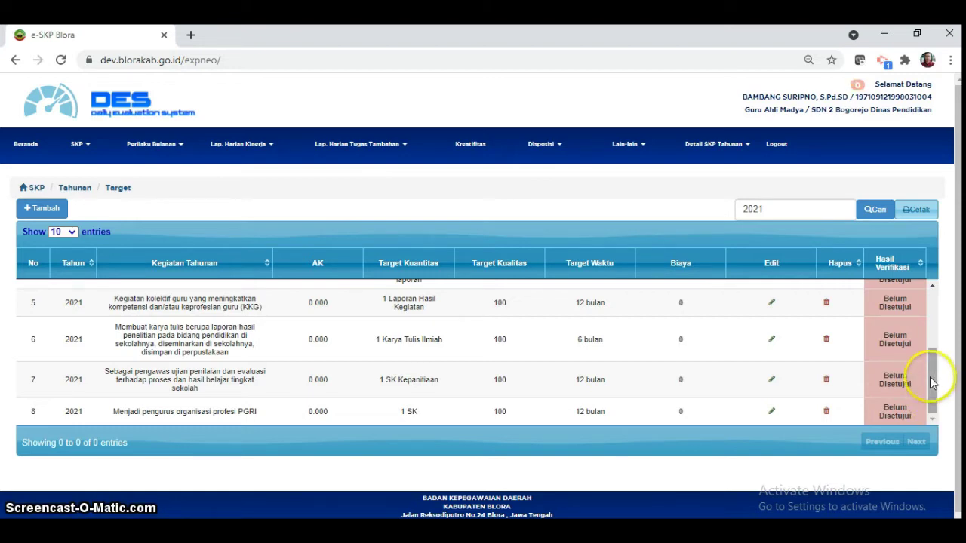
pyautogui.scroll(5, 931, 291)
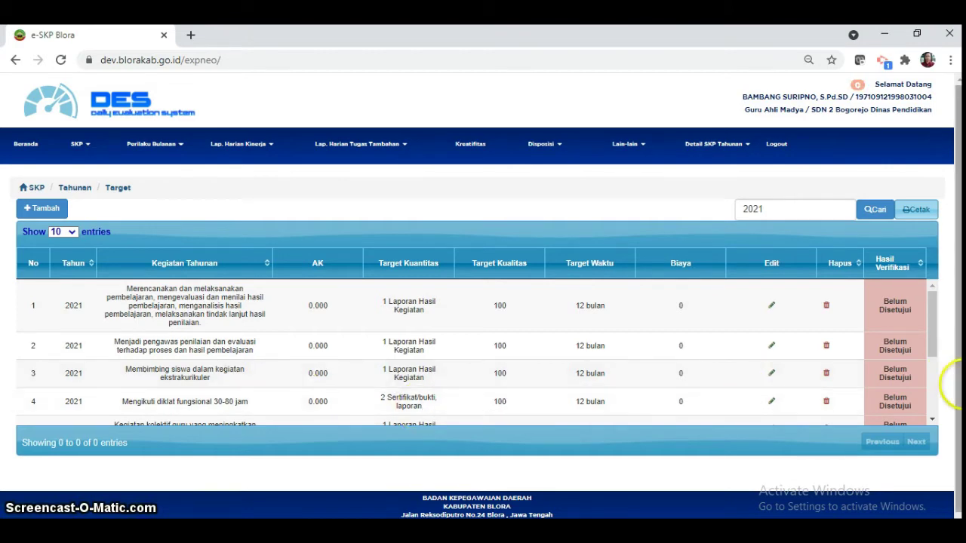
pyautogui.click(933, 419)
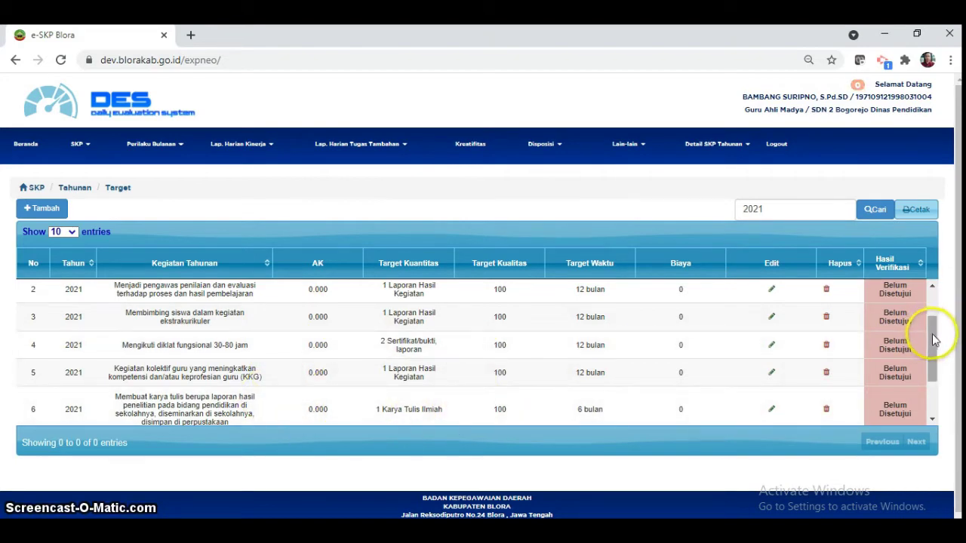
pyautogui.moveTo(932, 341); pyautogui.dragTo(929, 305)
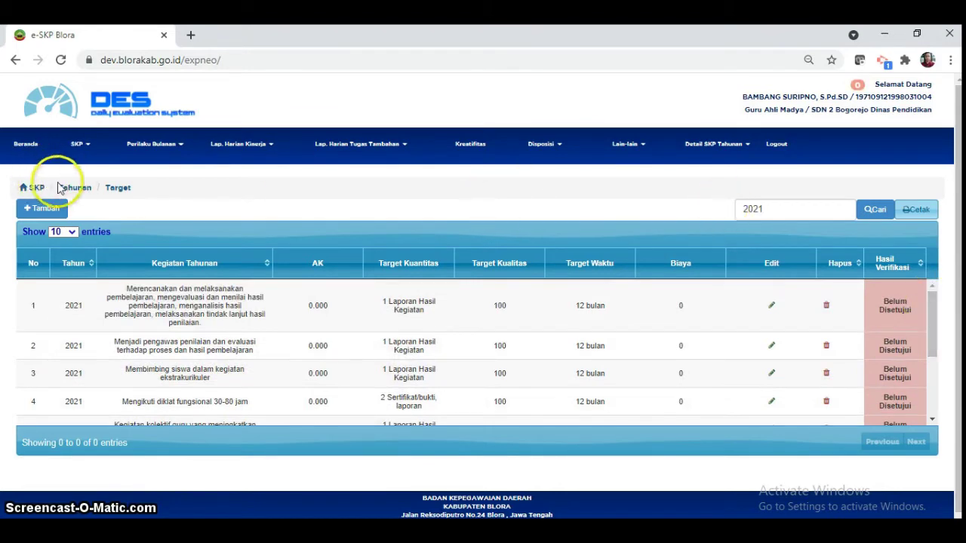
# - Open the monthly SKP targets and realisation page (Target dan Realisasi Bulan)
pyautogui.click(88, 150)
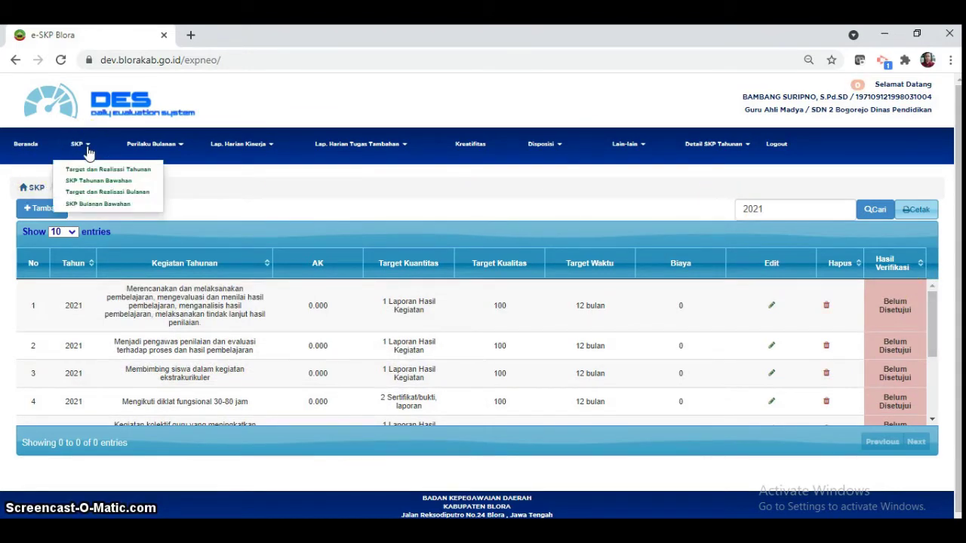
pyautogui.click(249, 179)
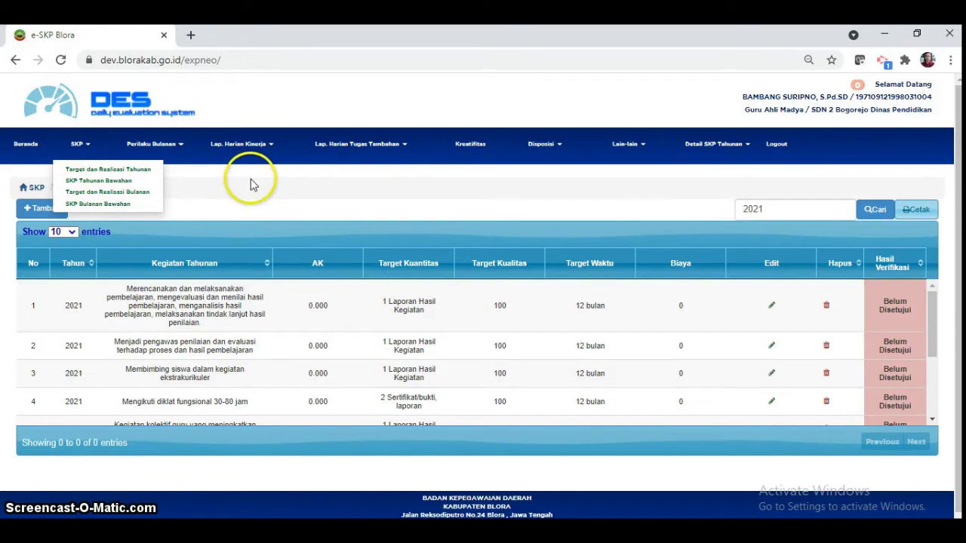
pyautogui.click(92, 139)
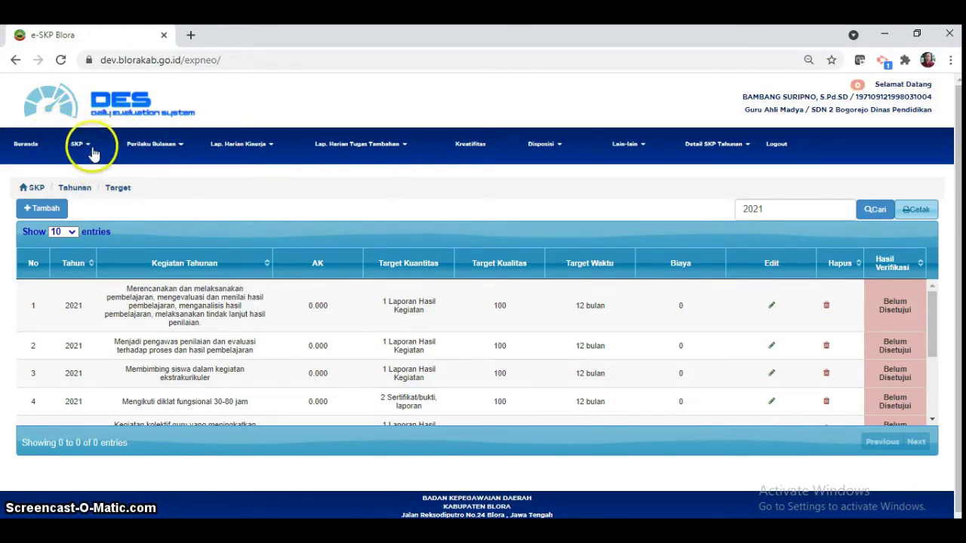
pyautogui.click(87, 150)
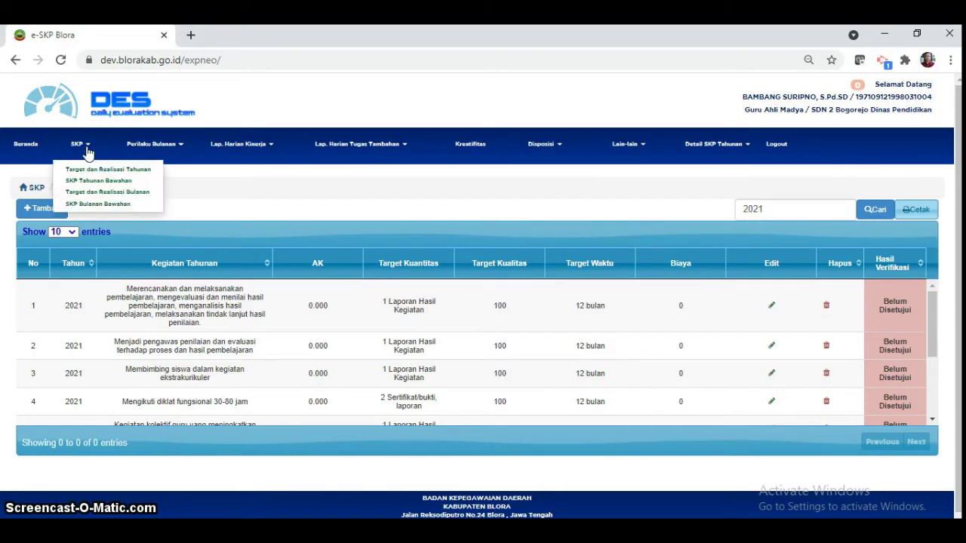
pyautogui.click(95, 198)
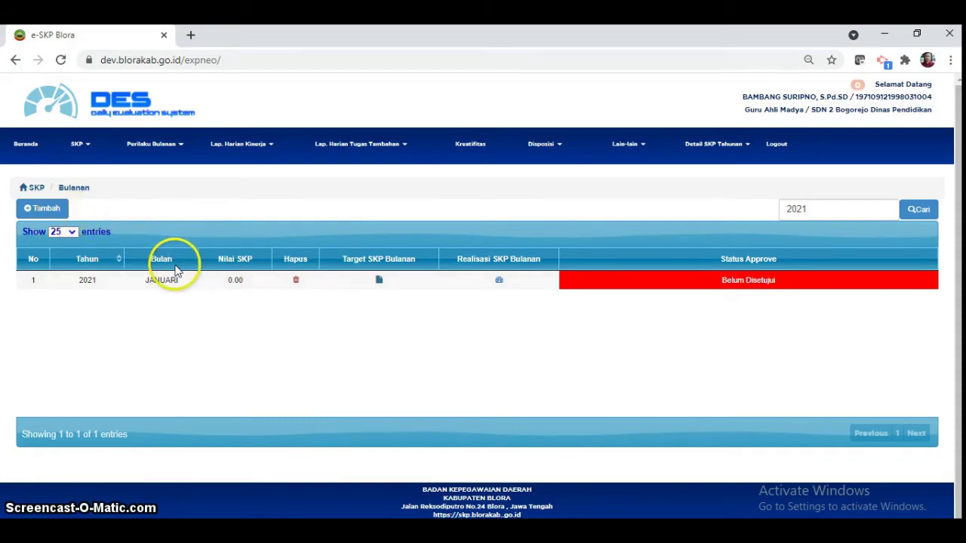
# - Add a monthly SKP entry for year 2021, month 2, and save it
pyautogui.click(39, 212)
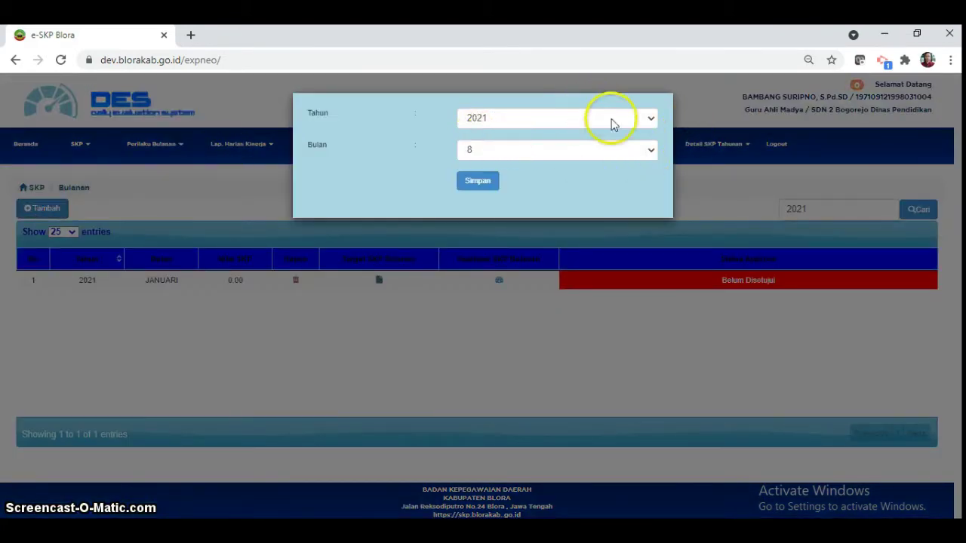
pyautogui.click(651, 153)
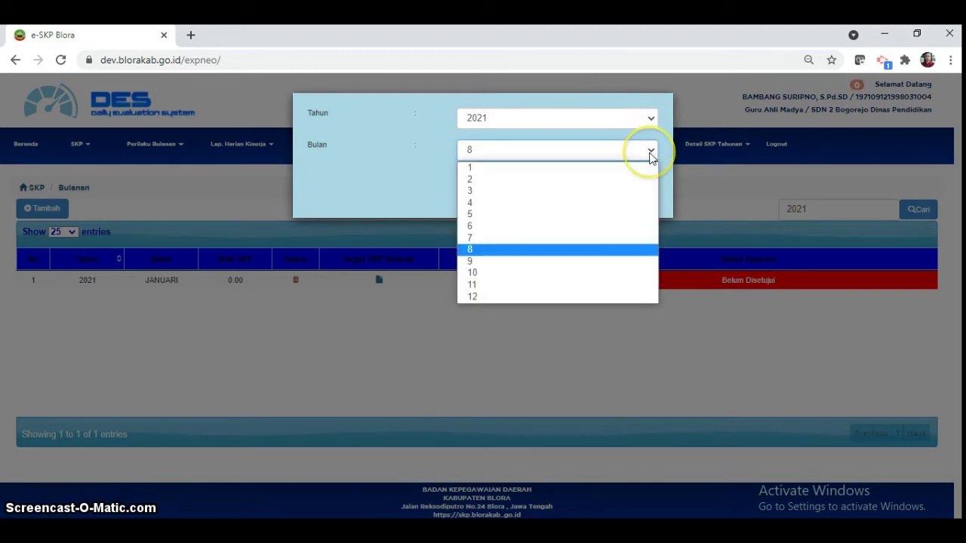
pyautogui.click(524, 181)
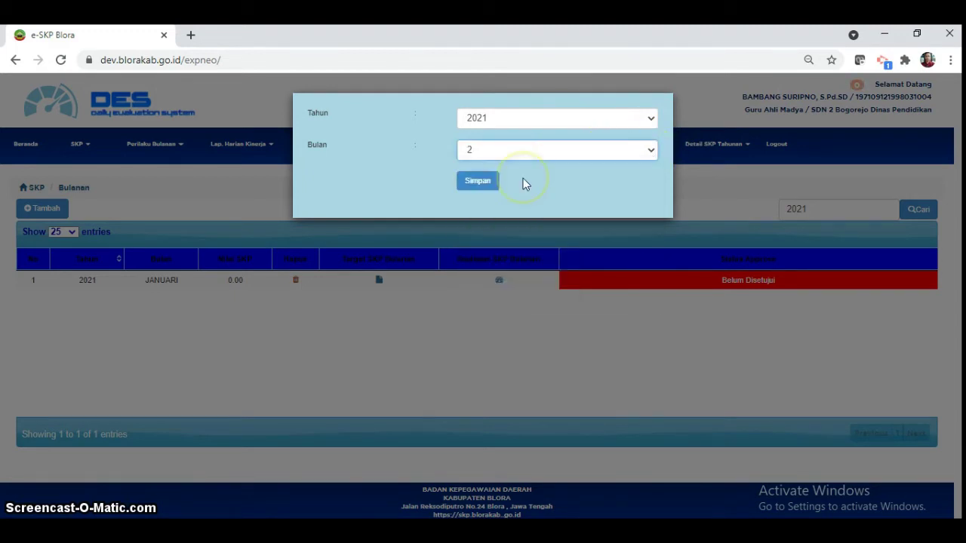
pyautogui.click(472, 188)
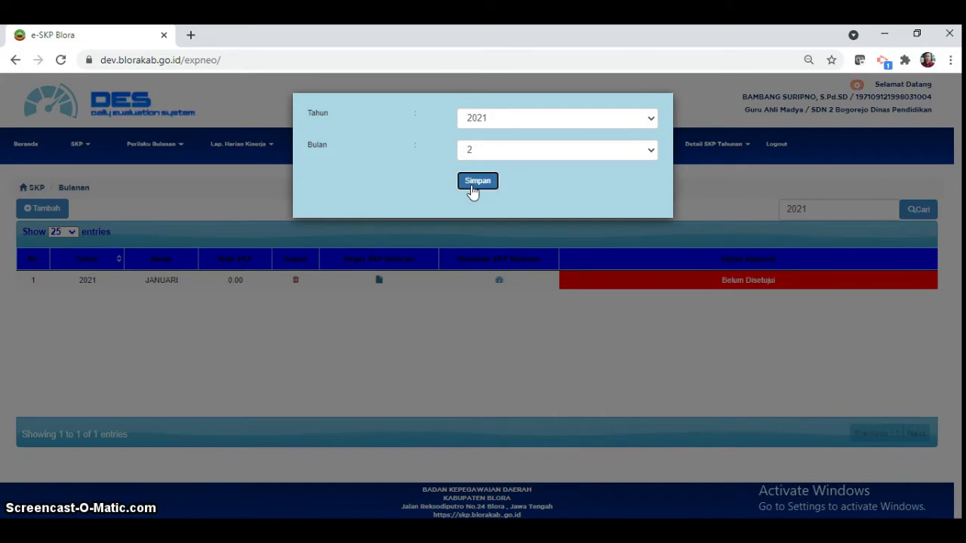
pyautogui.click(603, 139)
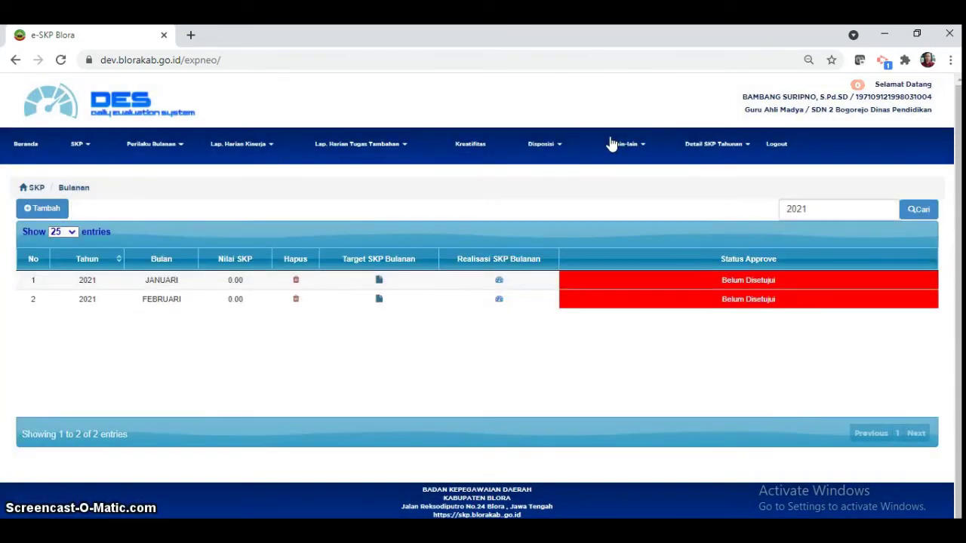
# - Add a monthly SKP entry for year 2021, month 3, and save it
pyautogui.click(35, 211)
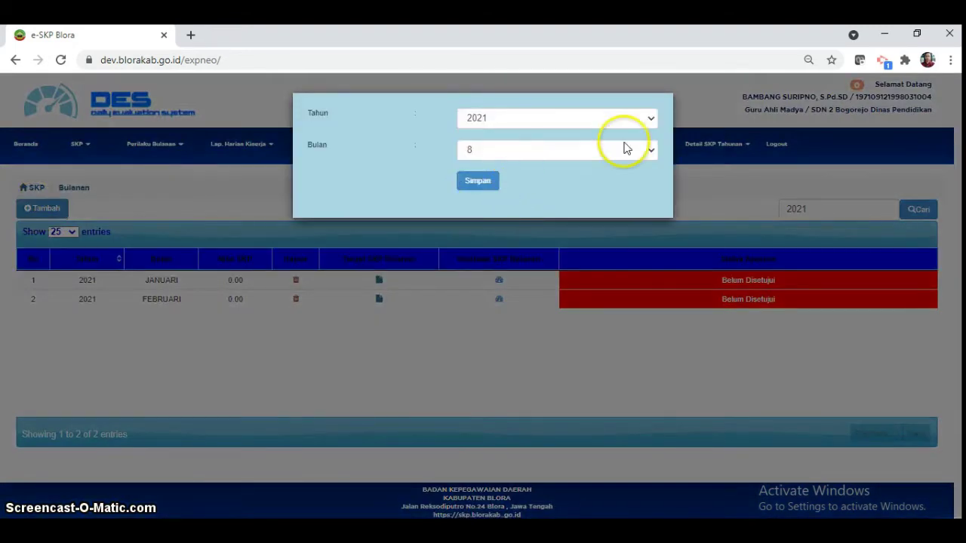
pyautogui.click(650, 151)
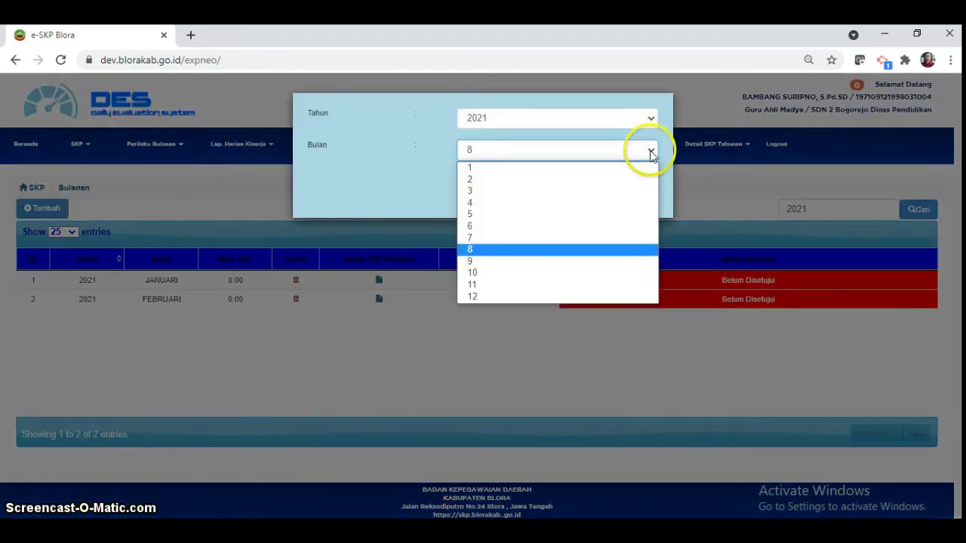
pyautogui.click(475, 185)
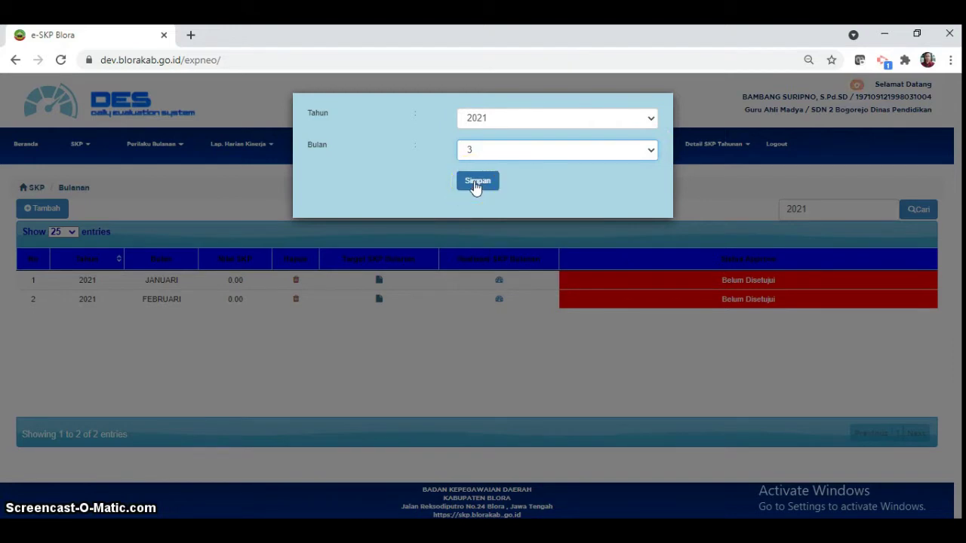
pyautogui.click(475, 184)
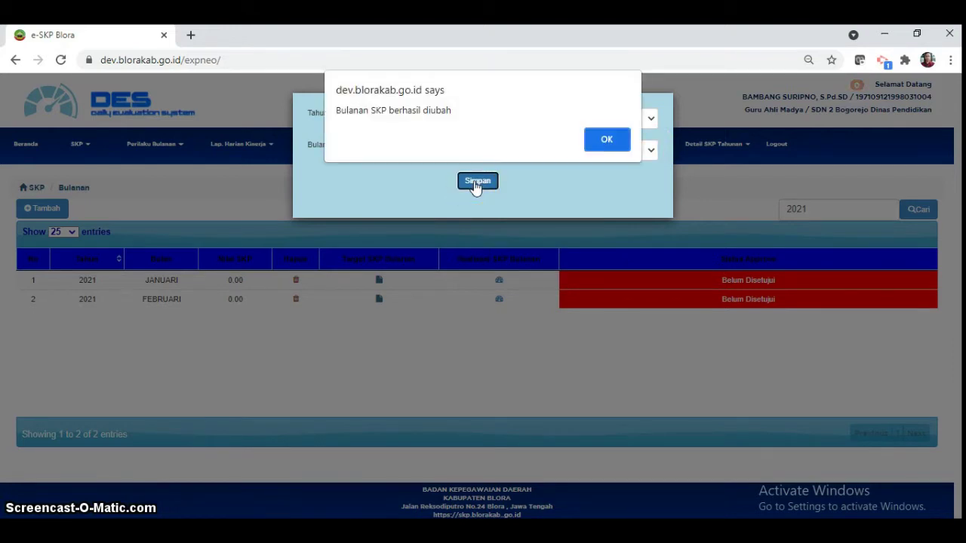
pyautogui.click(606, 138)
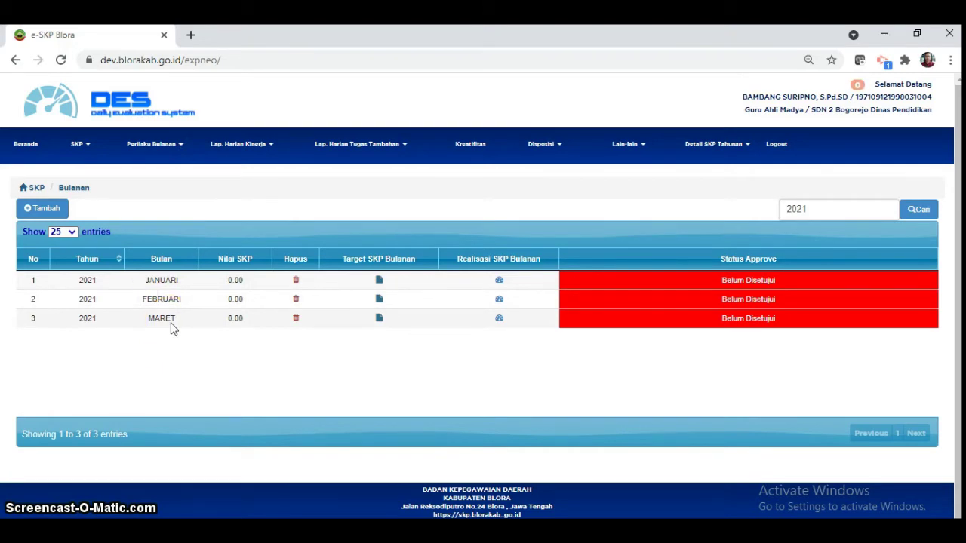
# - Add a monthly SKP entry for year 2021, month 4, and save it
pyautogui.click(47, 211)
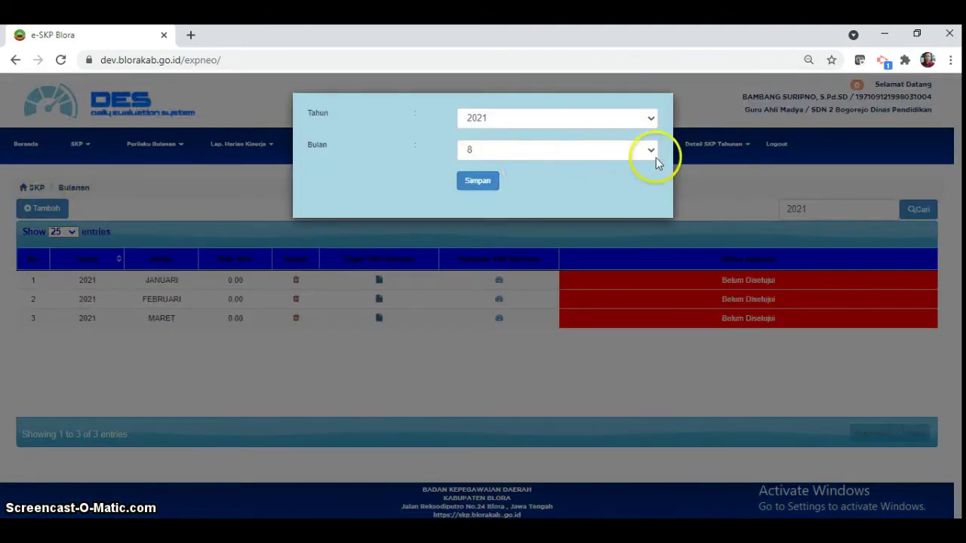
pyautogui.click(651, 151)
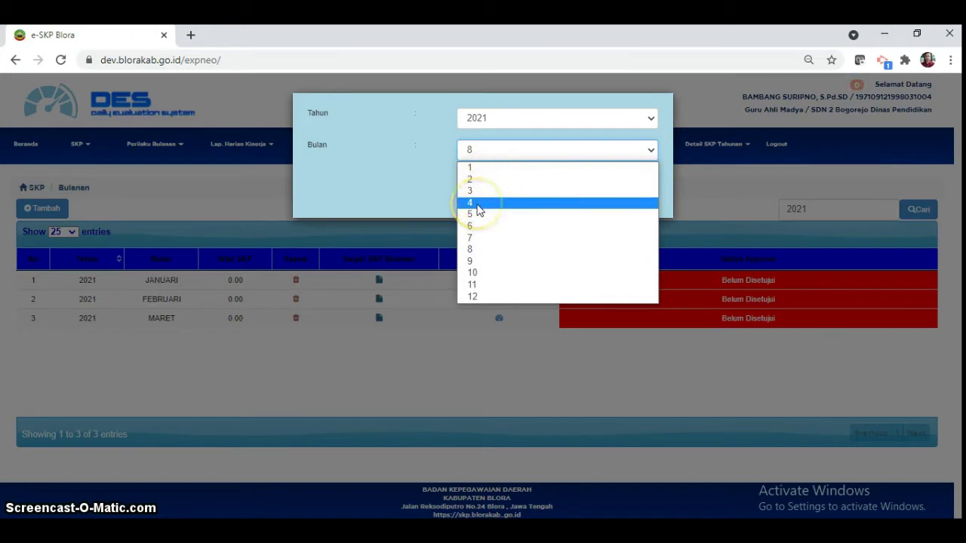
pyautogui.click(477, 204)
pyautogui.click(472, 182)
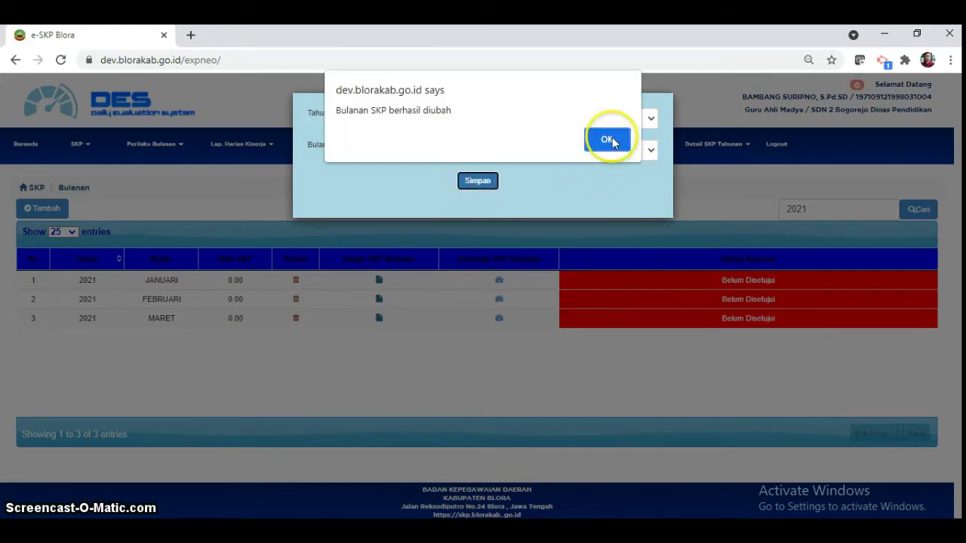
pyautogui.click(611, 141)
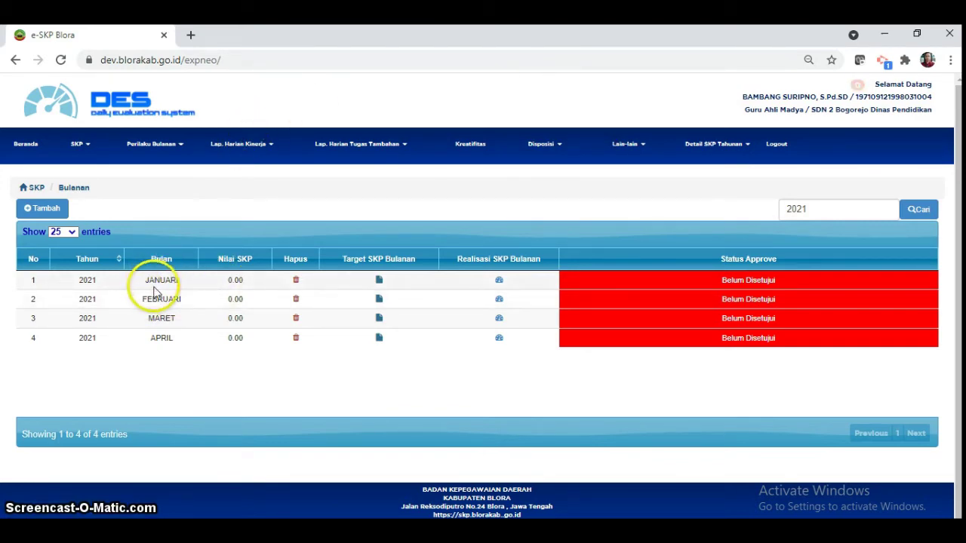
# - Add a monthly SKP entry for year 2021, month 5, and save it
pyautogui.click(53, 213)
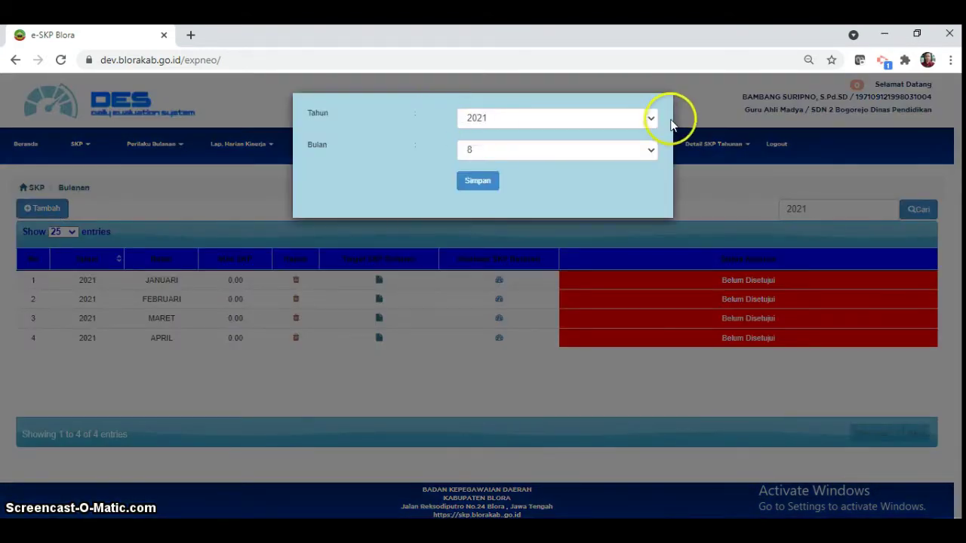
pyautogui.click(650, 153)
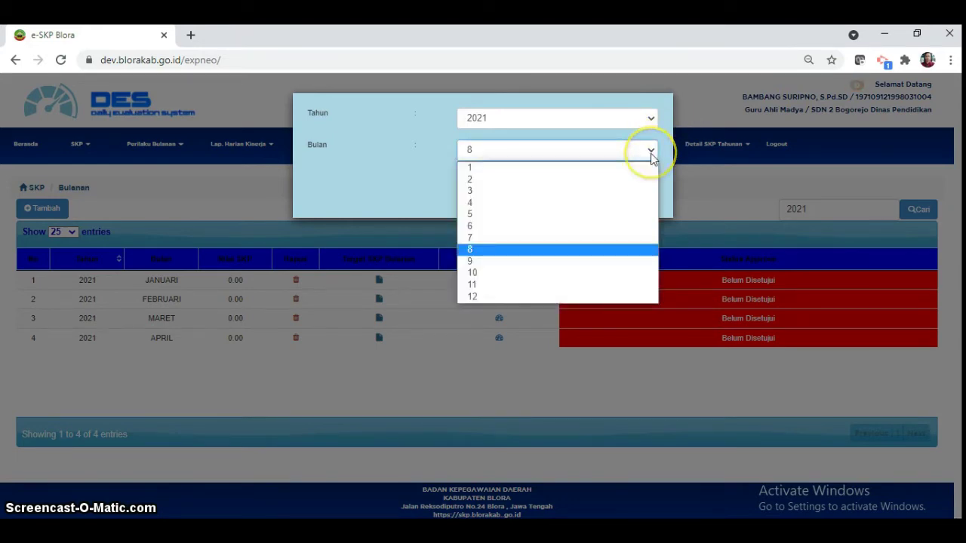
pyautogui.click(474, 214)
pyautogui.click(474, 180)
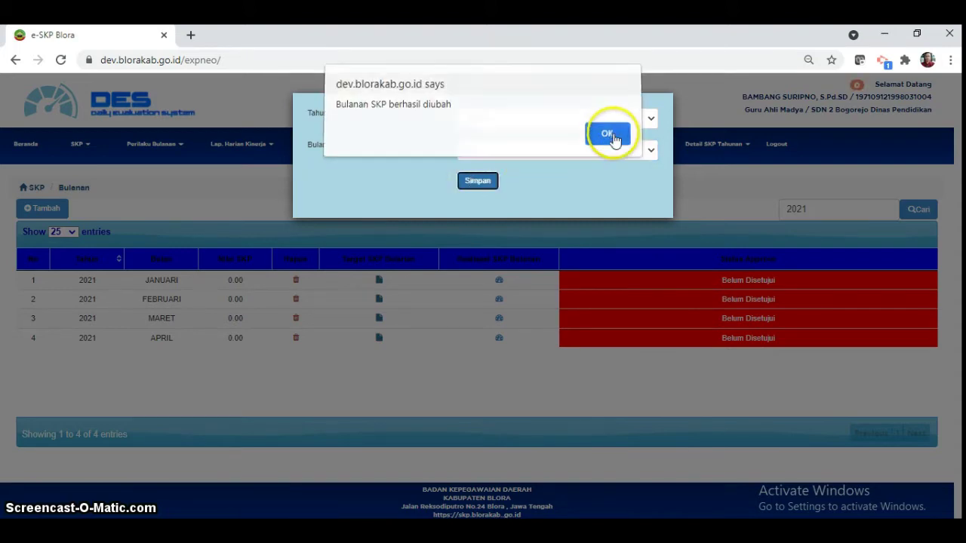
pyautogui.click(608, 132)
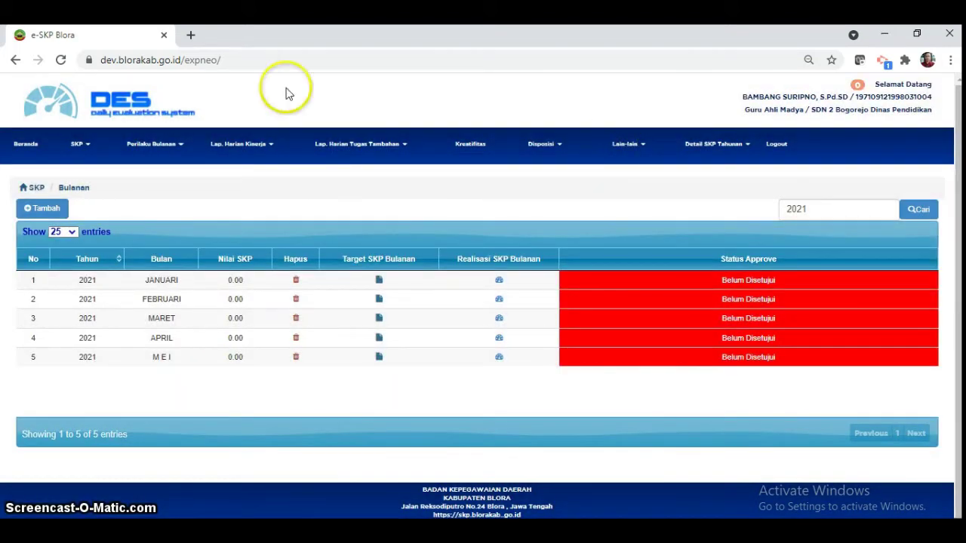
# - Add a monthly SKP entry for year 2021, month 6, and save it
pyautogui.click(43, 211)
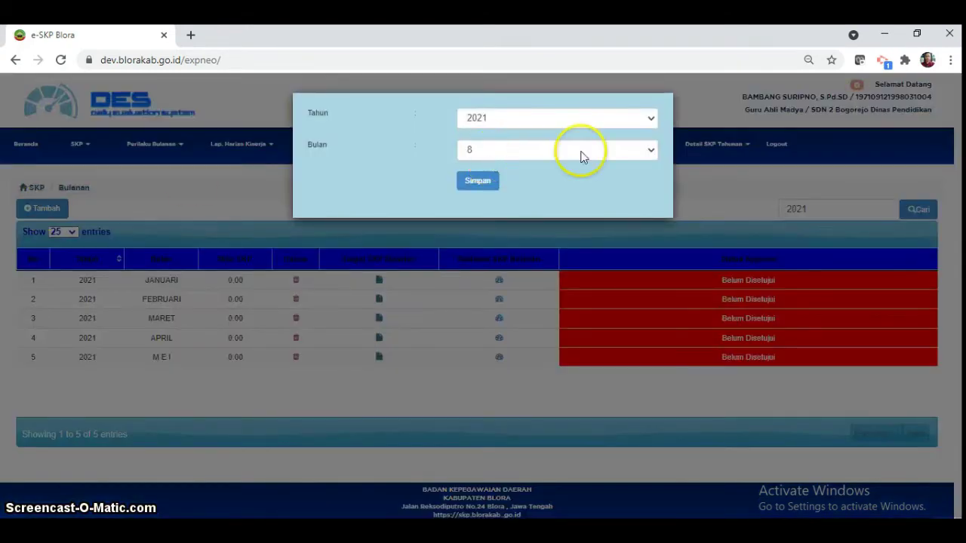
pyautogui.click(651, 155)
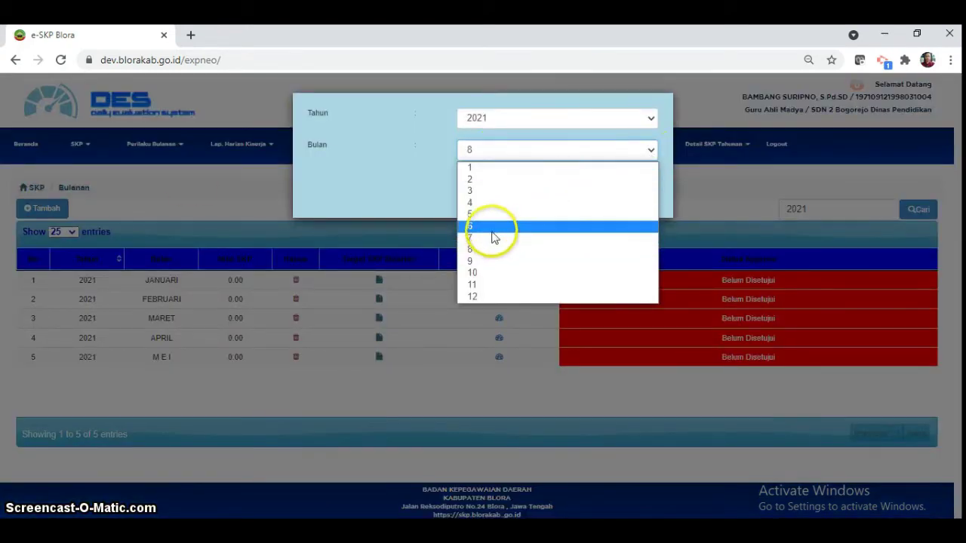
pyautogui.click(490, 227)
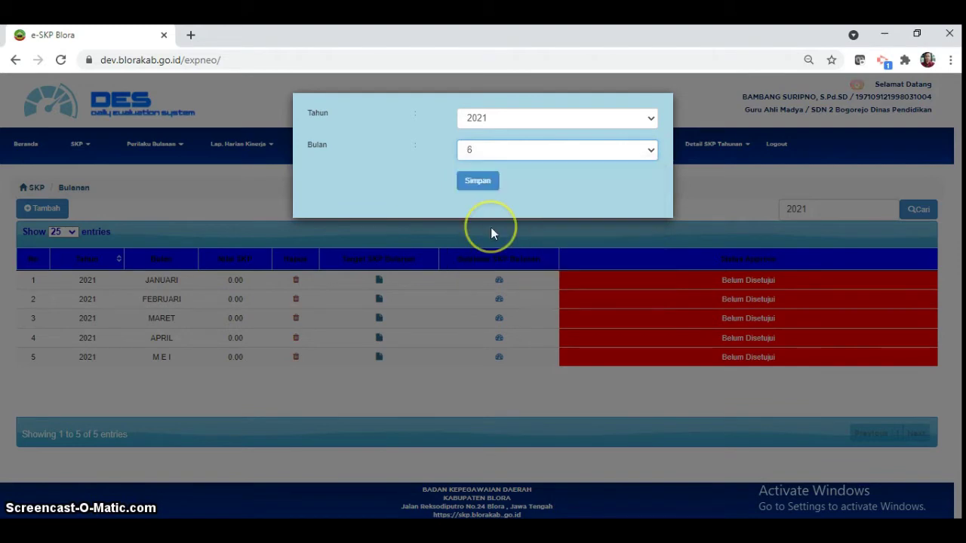
pyautogui.click(483, 182)
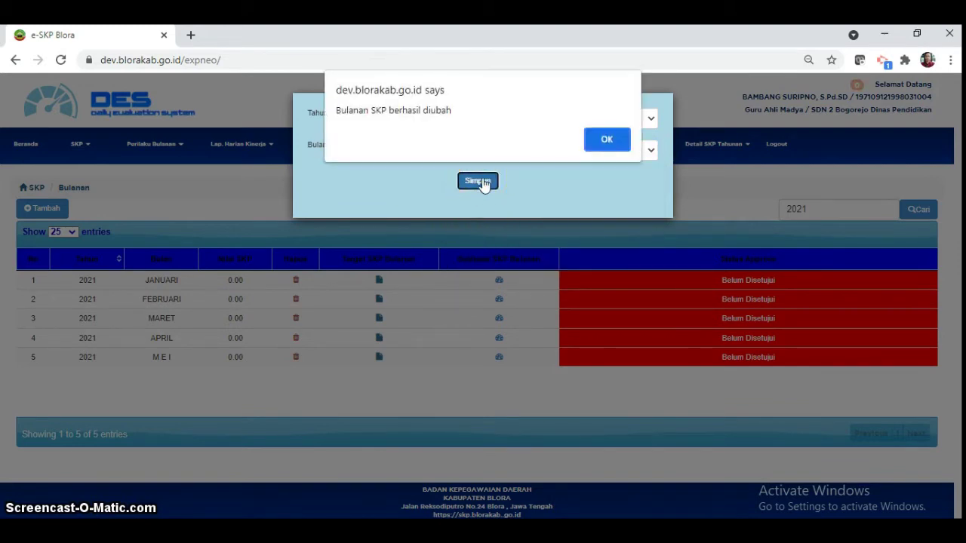
pyautogui.click(609, 144)
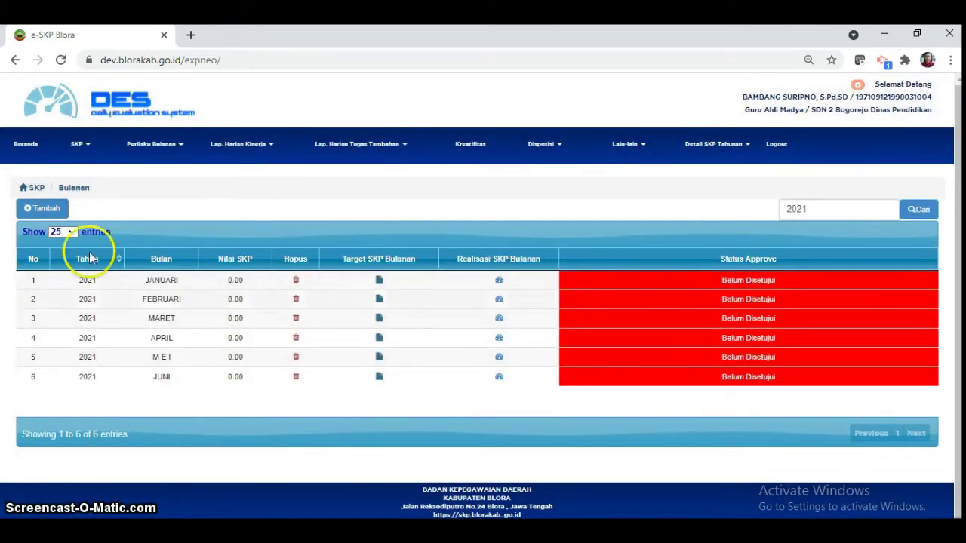
# - Add a monthly SKP entry for year 2021, month 7, and save it
pyautogui.click(44, 212)
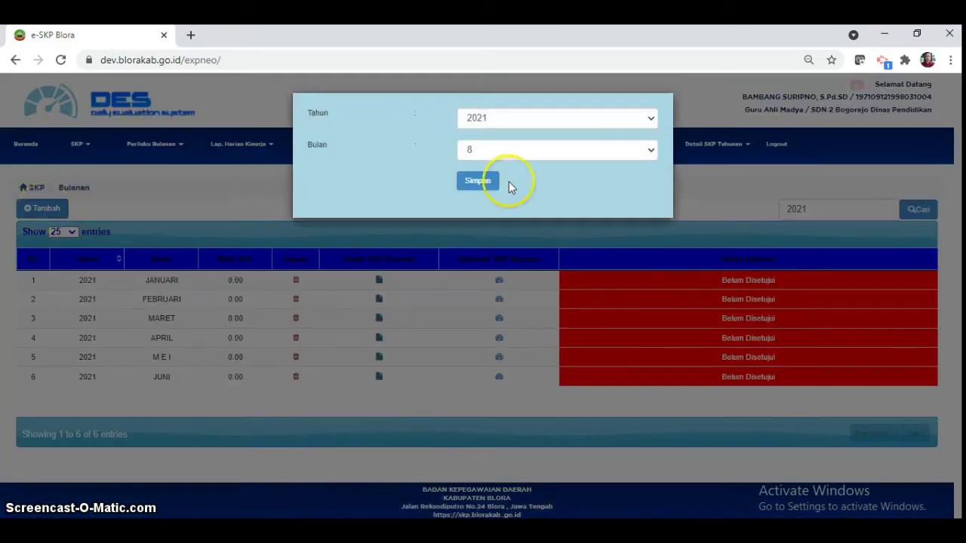
pyautogui.click(651, 153)
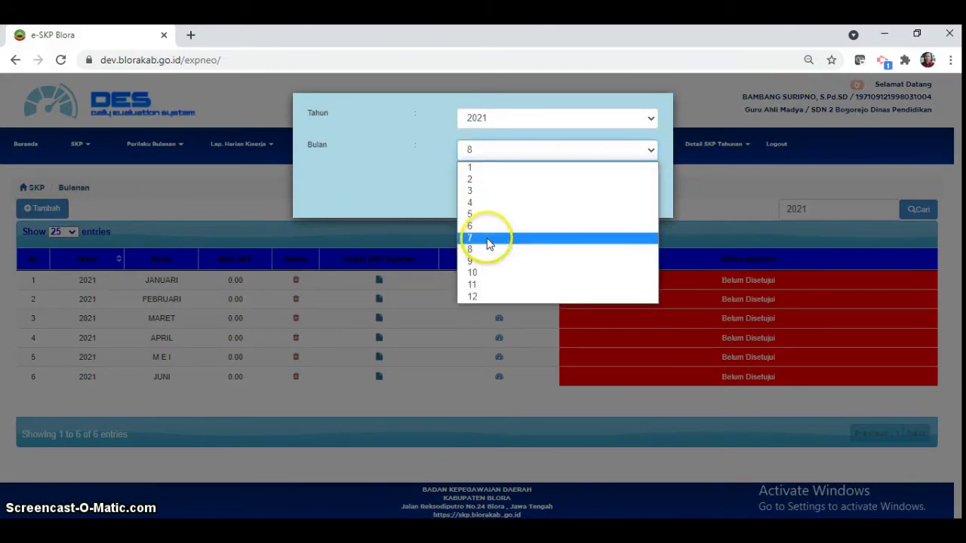
pyautogui.click(488, 239)
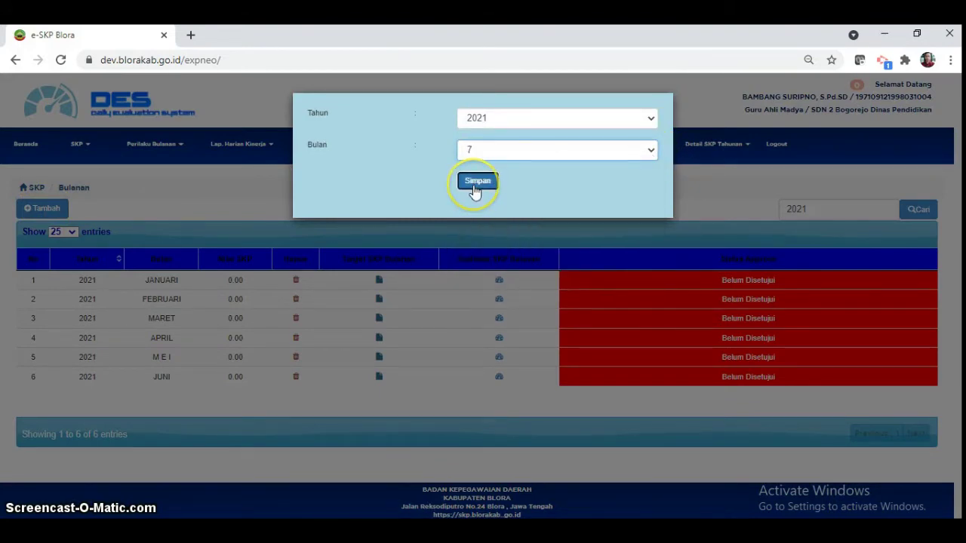
pyautogui.click(474, 191)
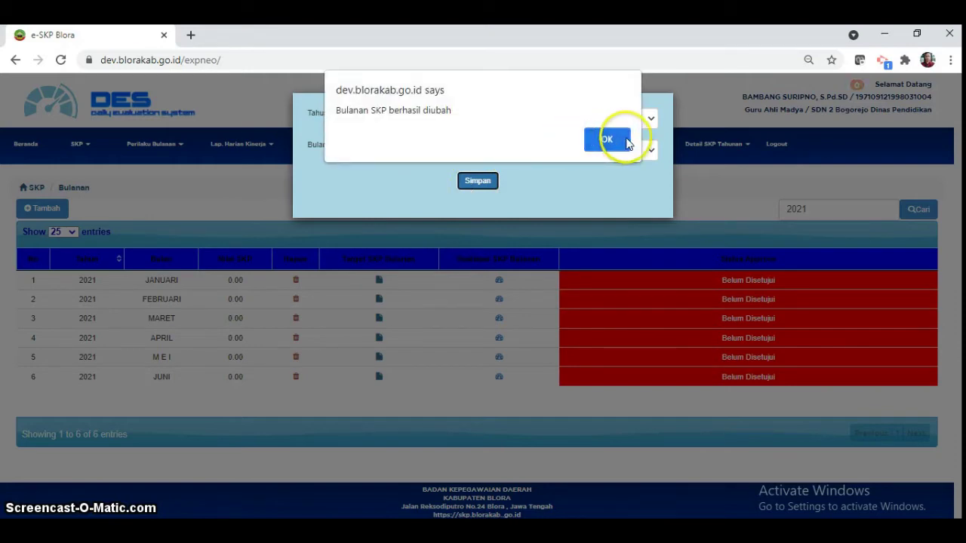
pyautogui.click(617, 141)
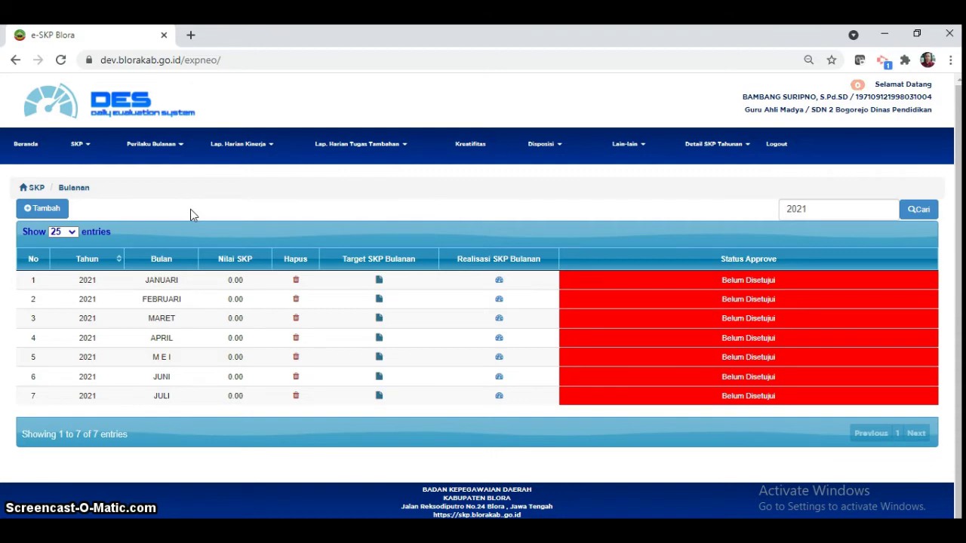
pyautogui.click(89, 153)
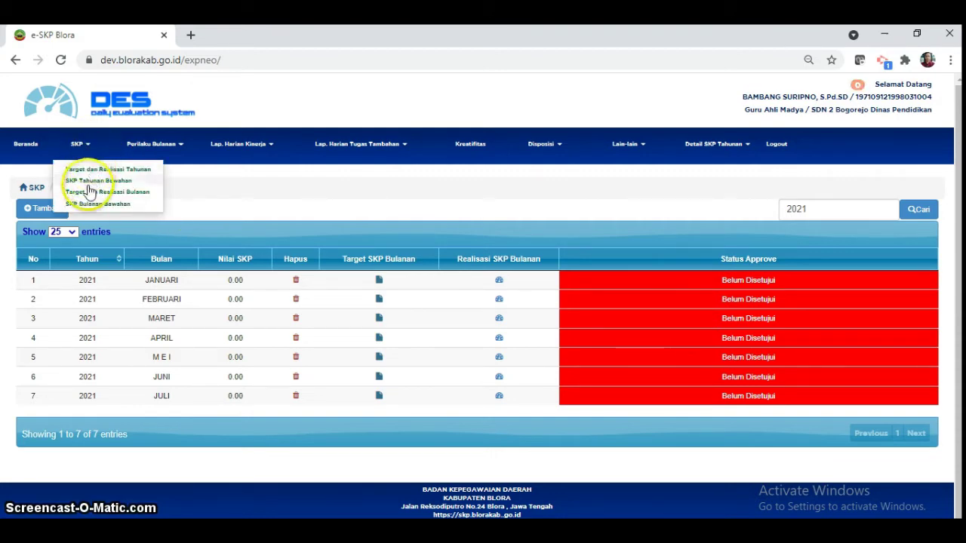
pyautogui.click(232, 207)
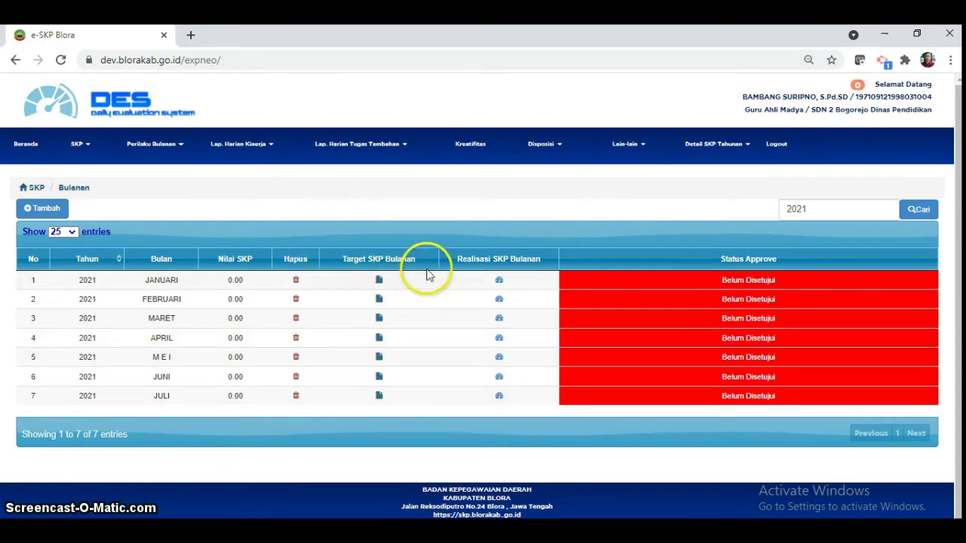
# - Open the January 2021 monthly SKP targets and set the existing activity's quantity unit (Satuan Kuantitas) to Laporan Hasil Kegiatan
pyautogui.click(380, 282)
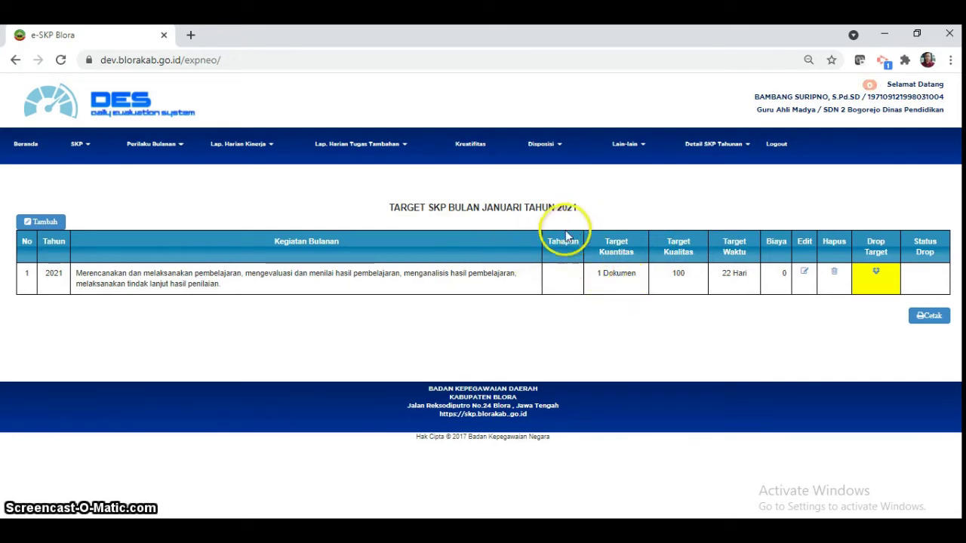
pyautogui.click(804, 274)
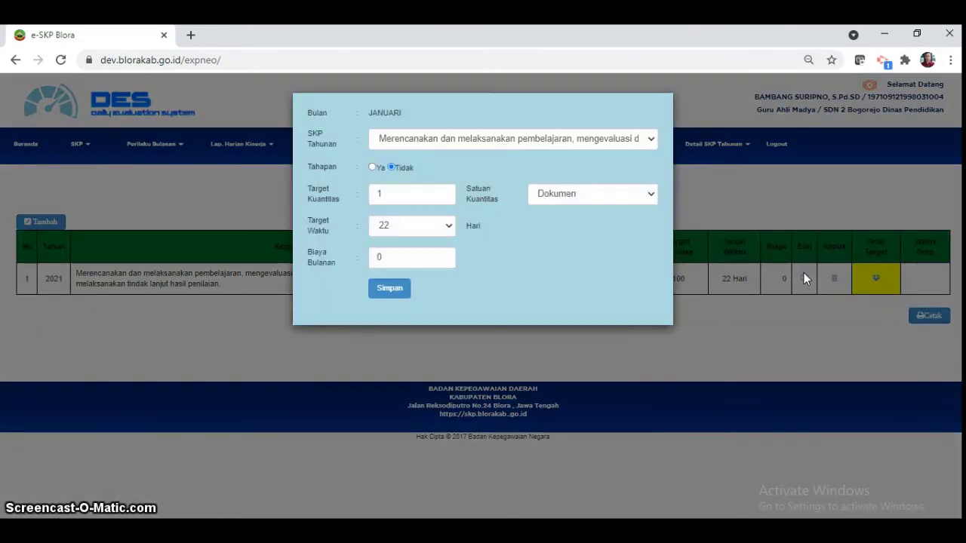
pyautogui.click(611, 194)
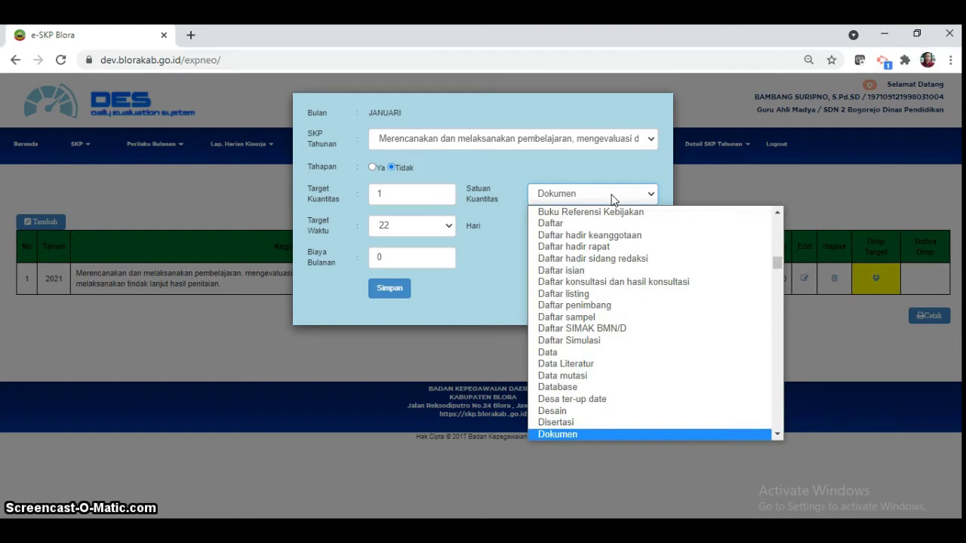
pyautogui.press('l')
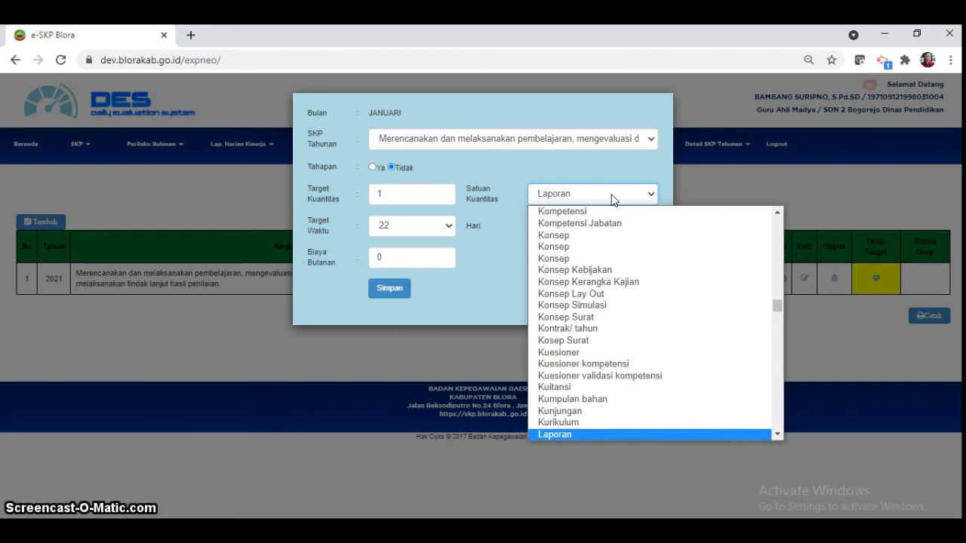
pyautogui.scroll(1, 697, 254)
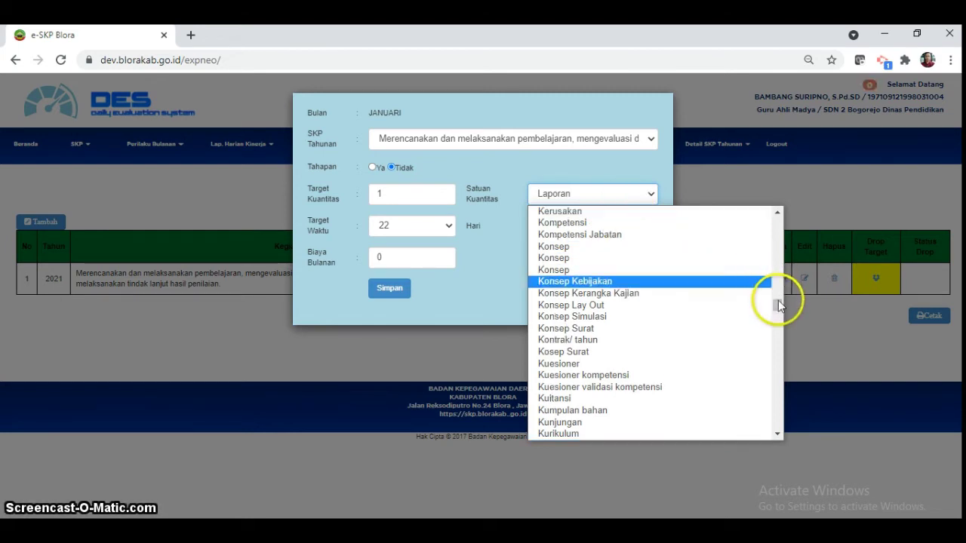
pyautogui.moveTo(777, 301); pyautogui.dragTo(778, 316)
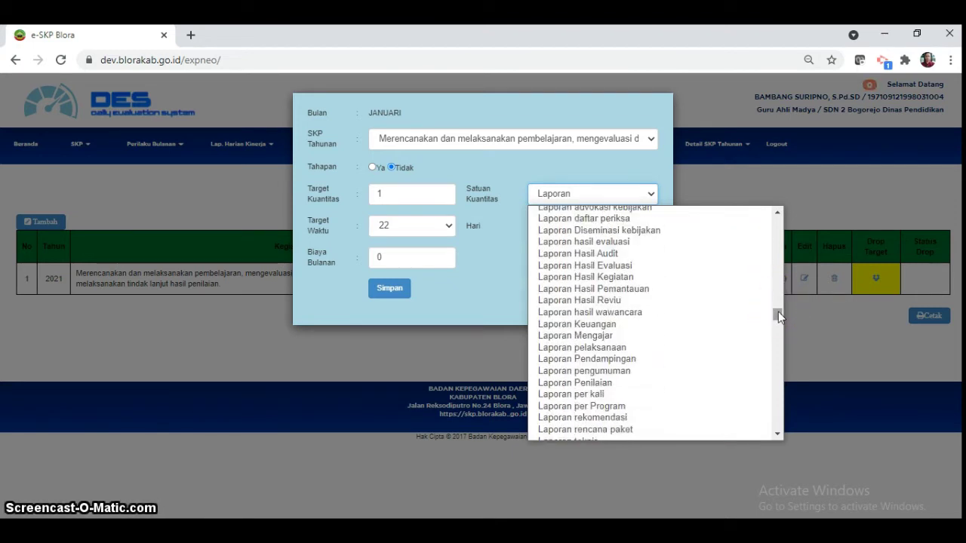
pyautogui.click(637, 277)
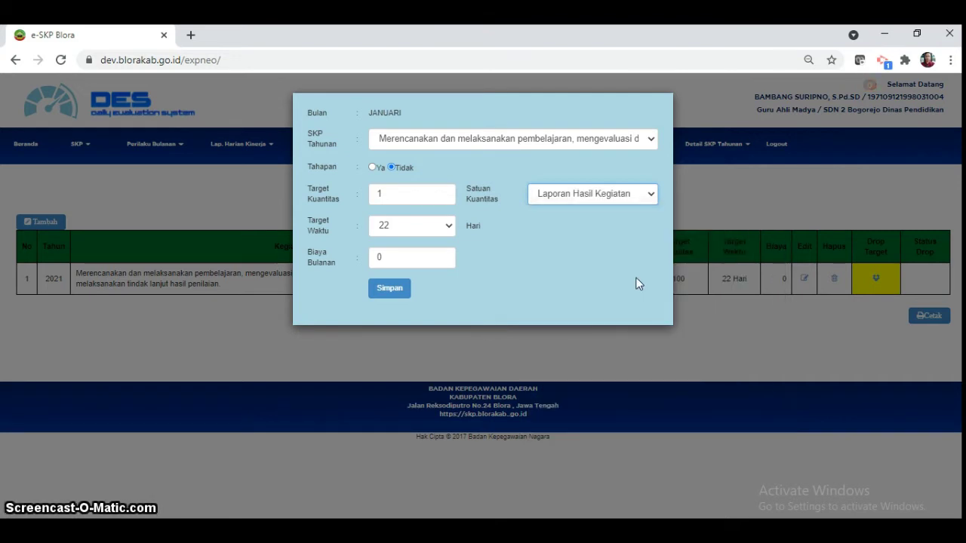
pyautogui.click(577, 212)
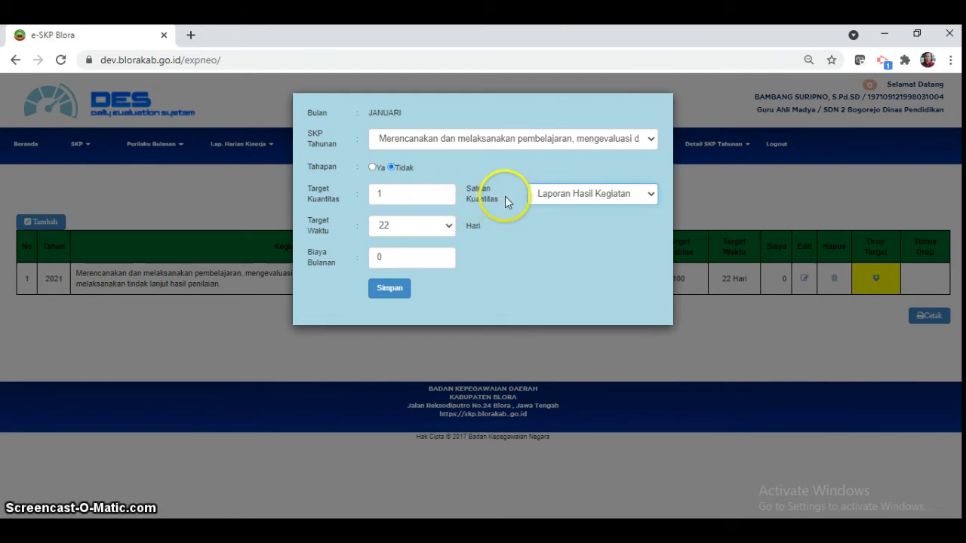
pyautogui.click(611, 205)
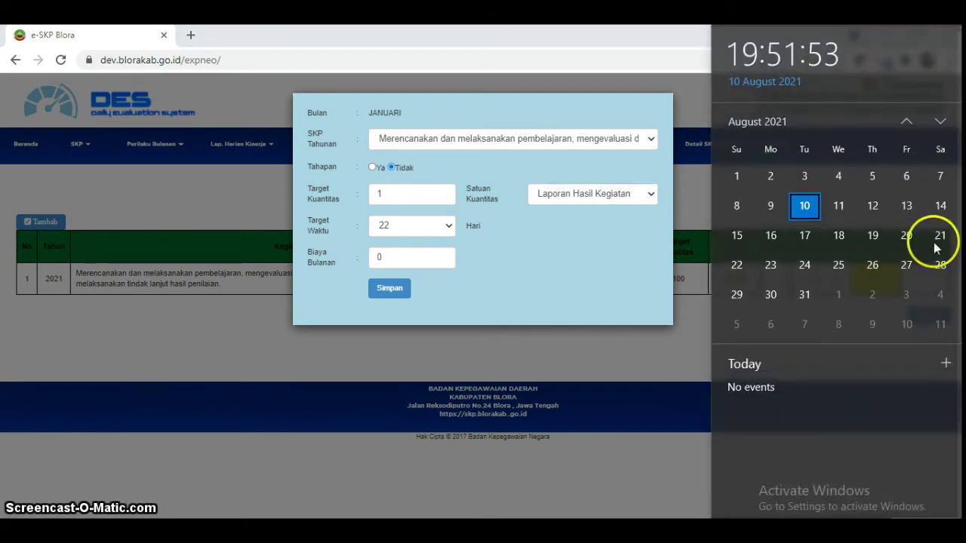
# - Look up January 2021 in the system calendar to check the month's days
pyautogui.click(903, 121)
pyautogui.click(904, 121)
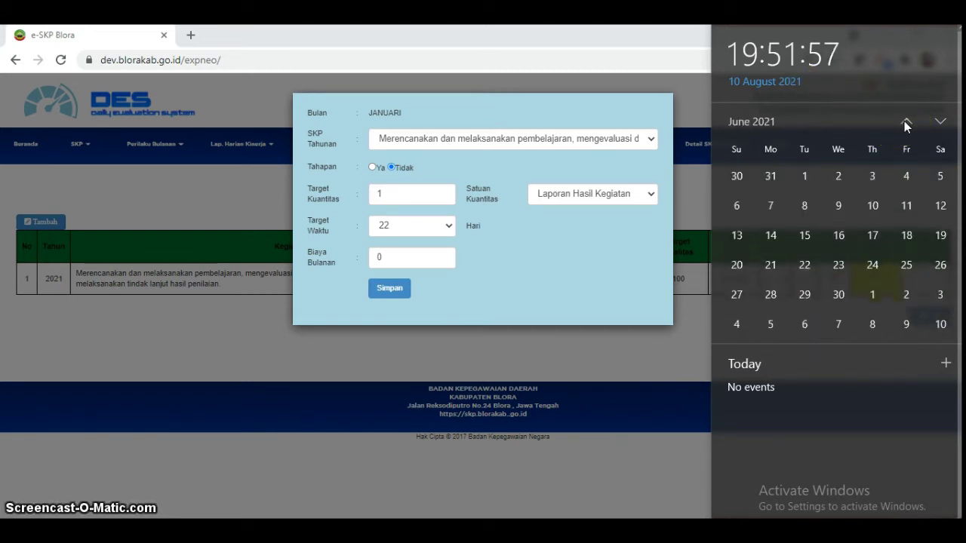
pyautogui.click(904, 121)
pyautogui.click(904, 121)
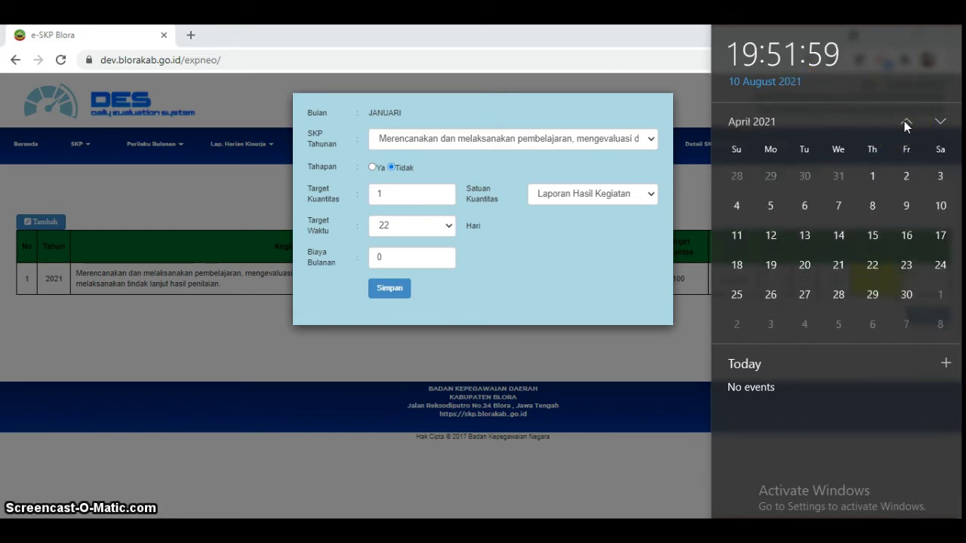
pyautogui.click(904, 121)
pyautogui.click(903, 120)
pyautogui.click(903, 121)
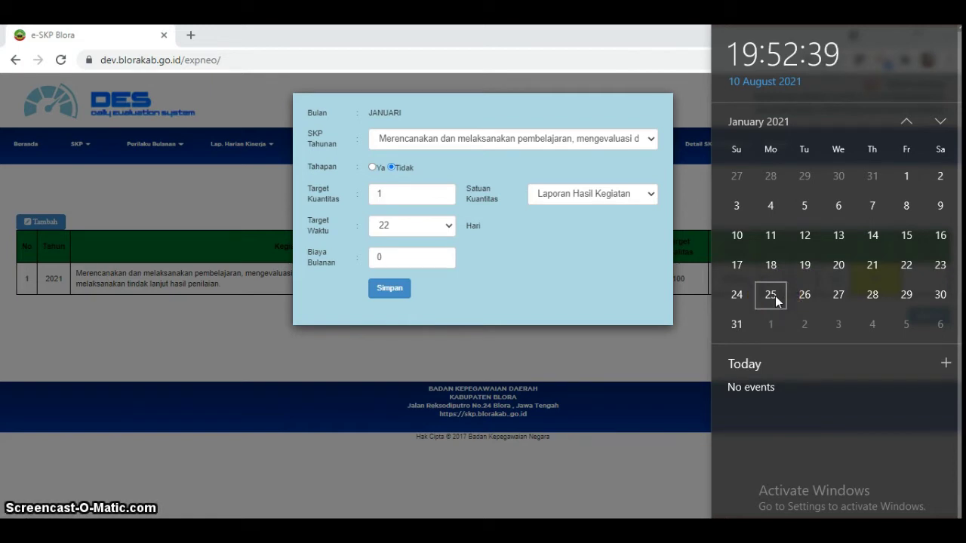
# - Set the existing January activity's time target (Target Waktu) to 25 days and save the change
pyautogui.click(390, 228)
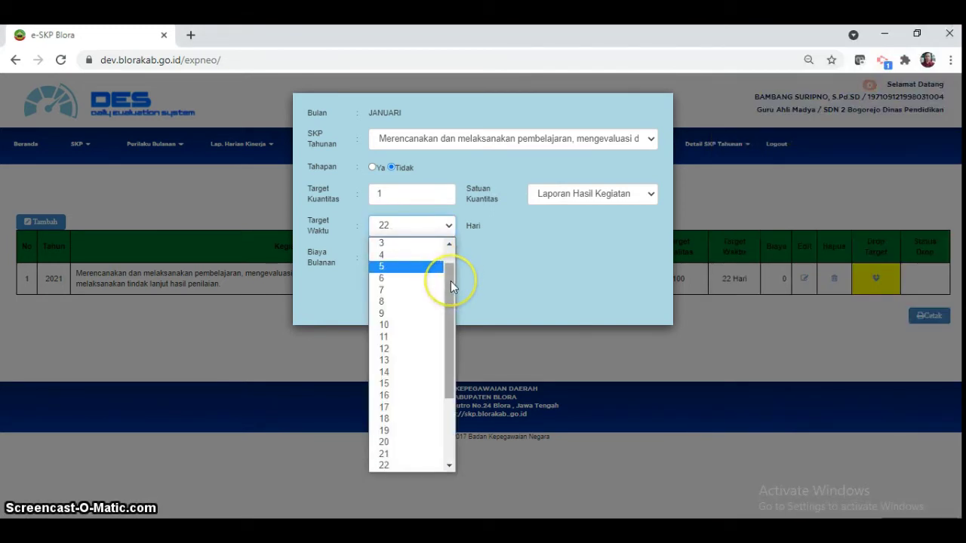
pyautogui.moveTo(450, 281); pyautogui.dragTo(446, 434)
pyautogui.click(382, 395)
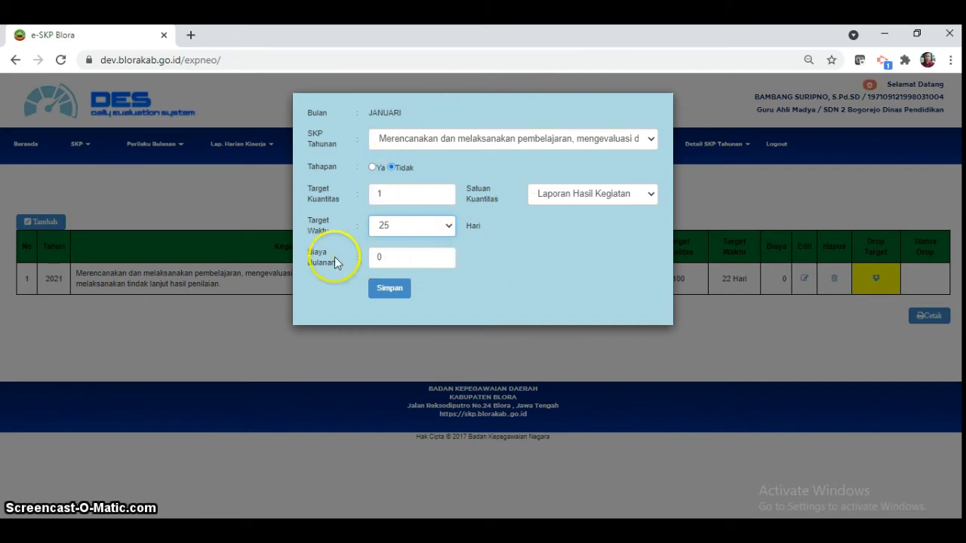
pyautogui.click(390, 289)
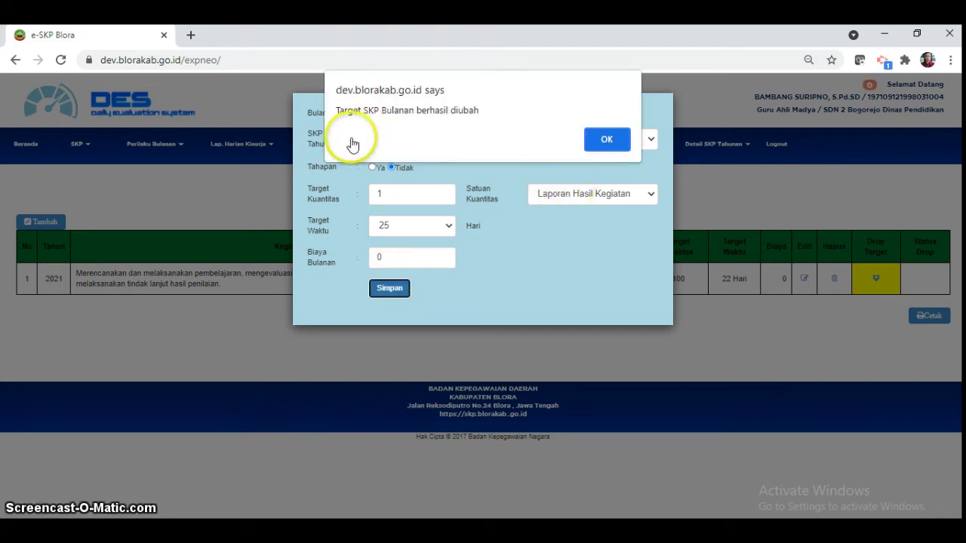
pyautogui.click(607, 138)
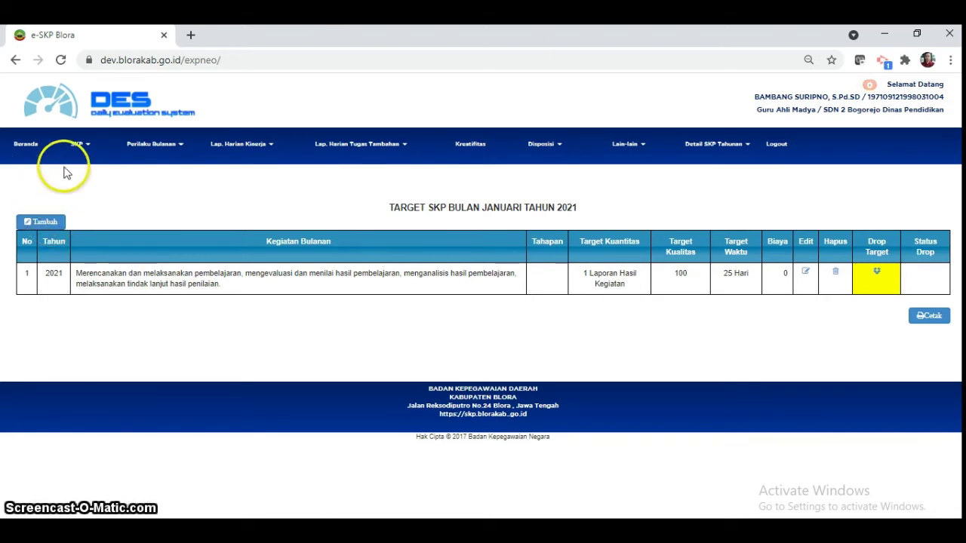
# - Open the 2021 annual SKP targets to review the listed activities and their quantity targets
pyautogui.click(87, 148)
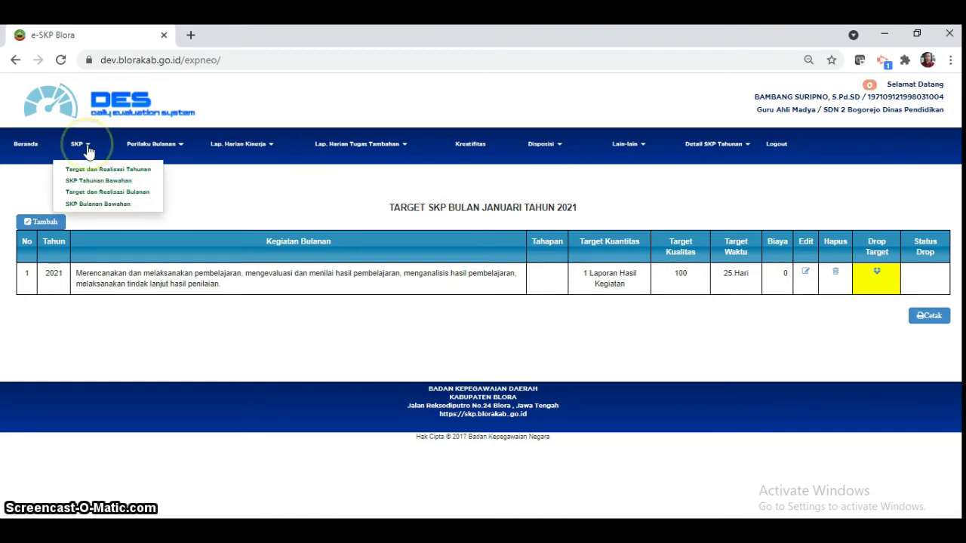
pyautogui.click(92, 168)
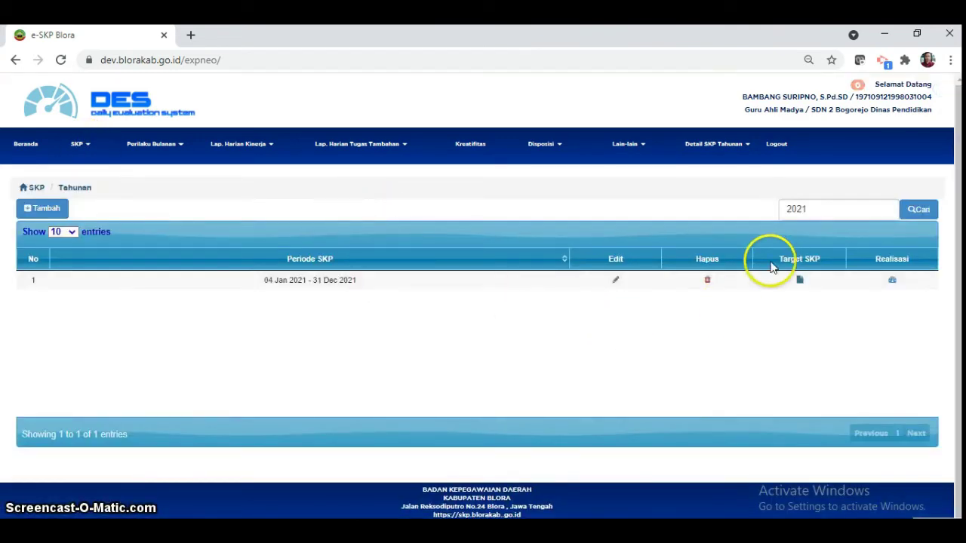
pyautogui.click(798, 281)
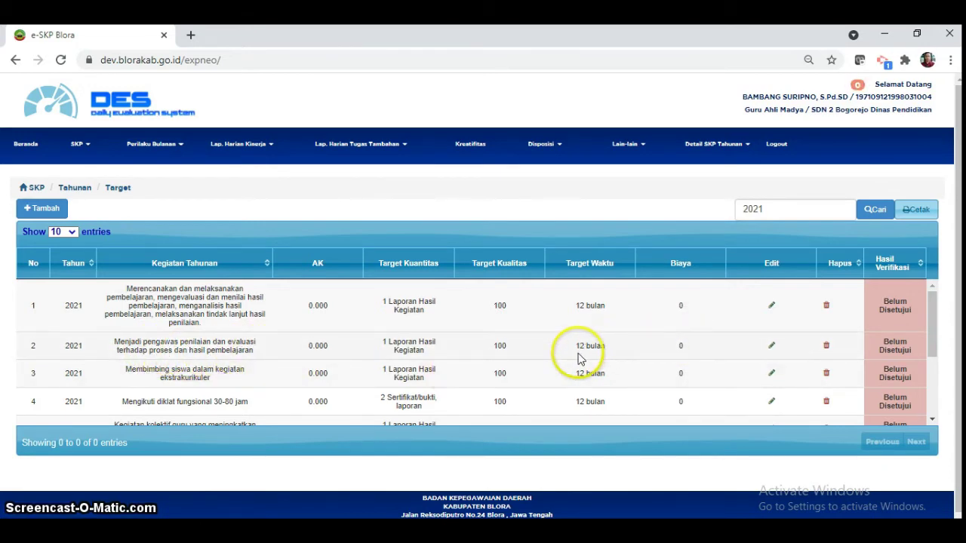
# - Return to the January 2021 monthly SKP targets and start a new target with Target Kuantitas 1
pyautogui.click(85, 149)
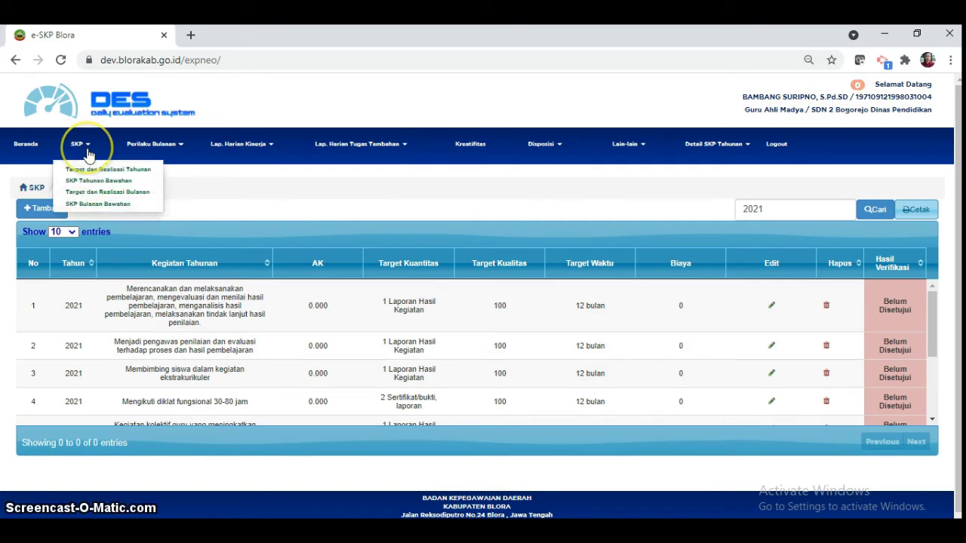
pyautogui.click(111, 199)
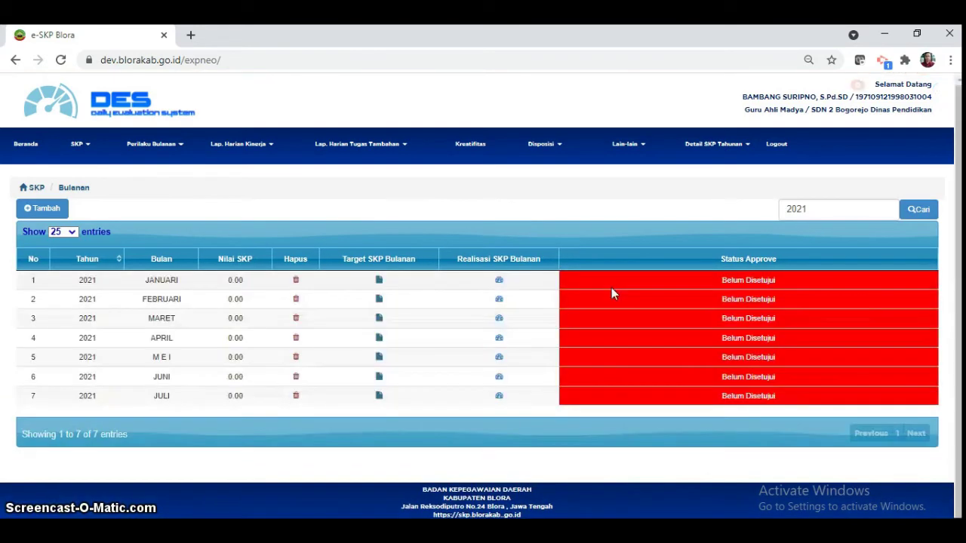
pyautogui.click(609, 286)
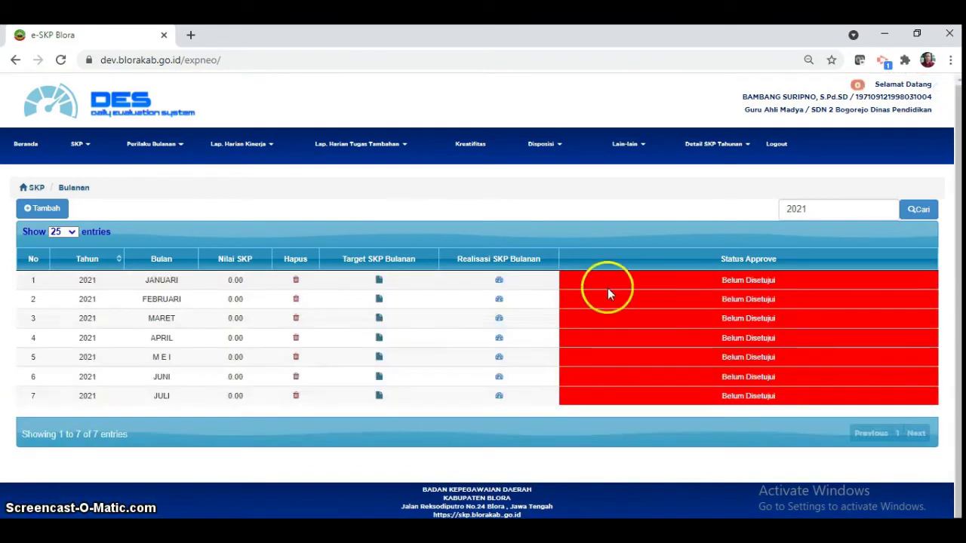
pyautogui.click(379, 283)
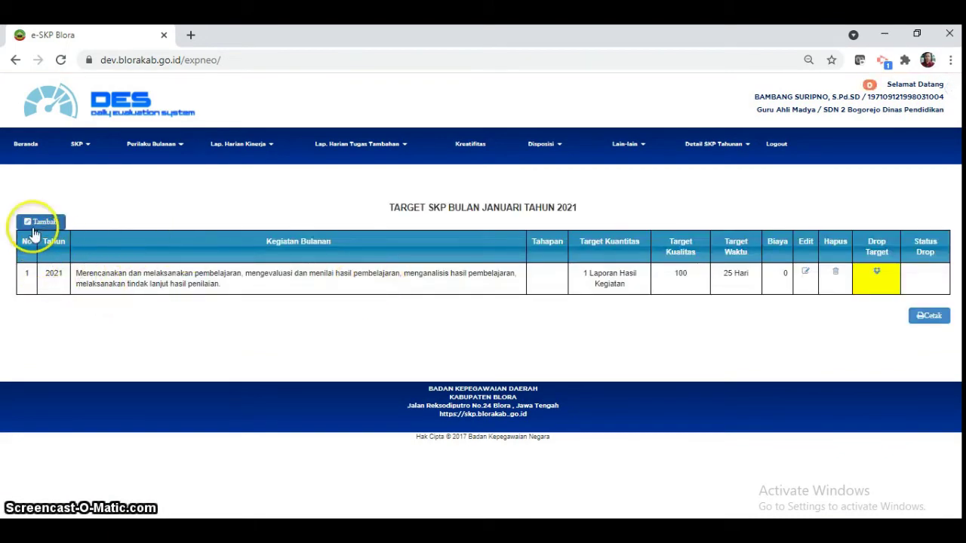
pyautogui.click(44, 226)
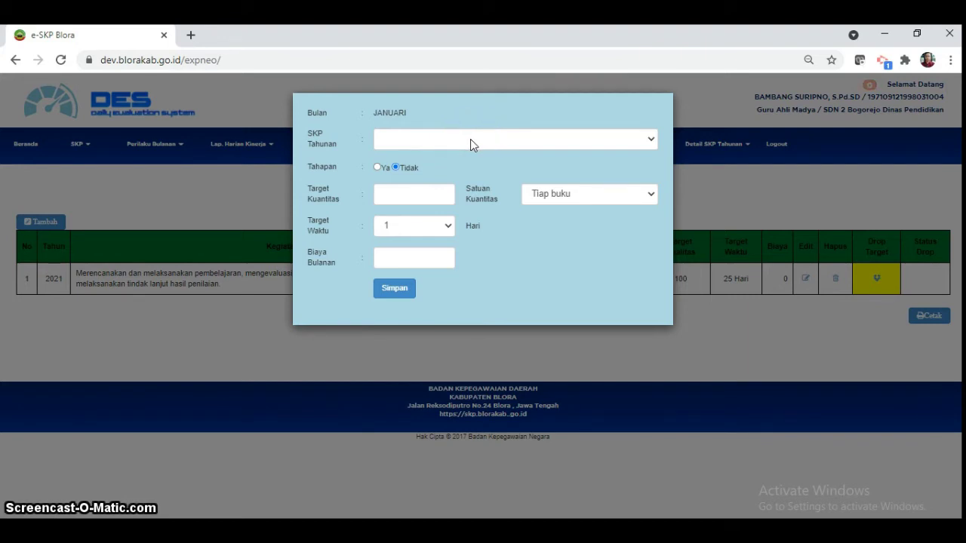
pyautogui.click(404, 197)
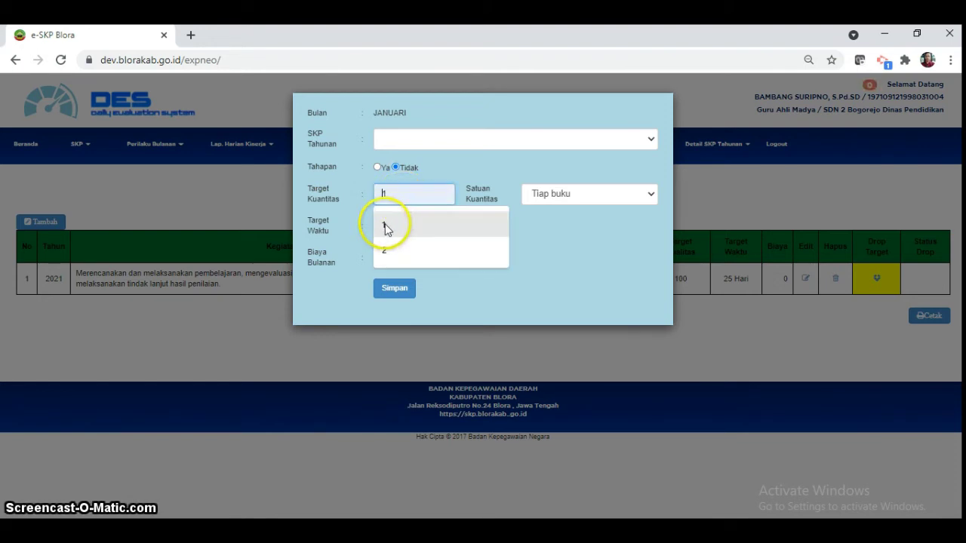
pyautogui.click(385, 226)
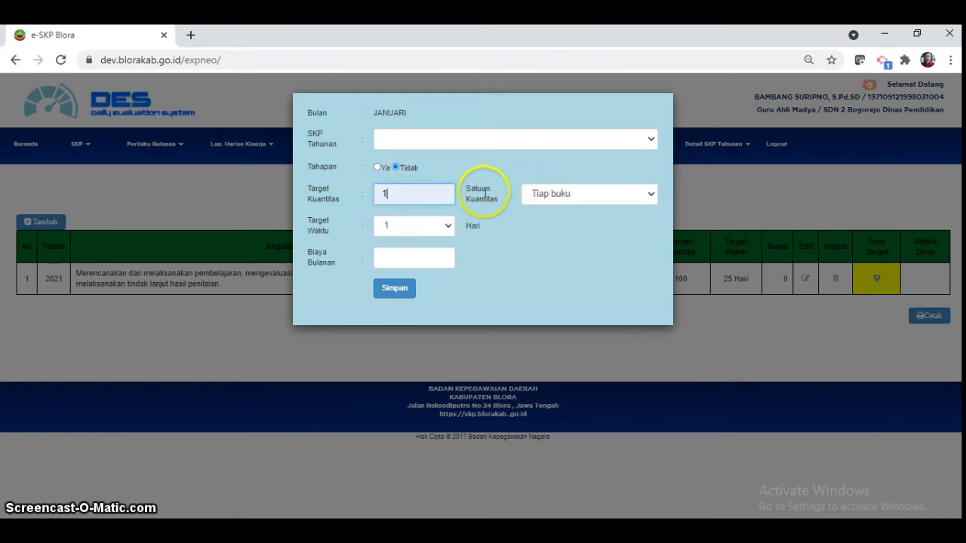
# - Set the new January target's quantity unit (Satuan Kuantitas) to Laporan Hasil Kegiatan
pyautogui.click(630, 195)
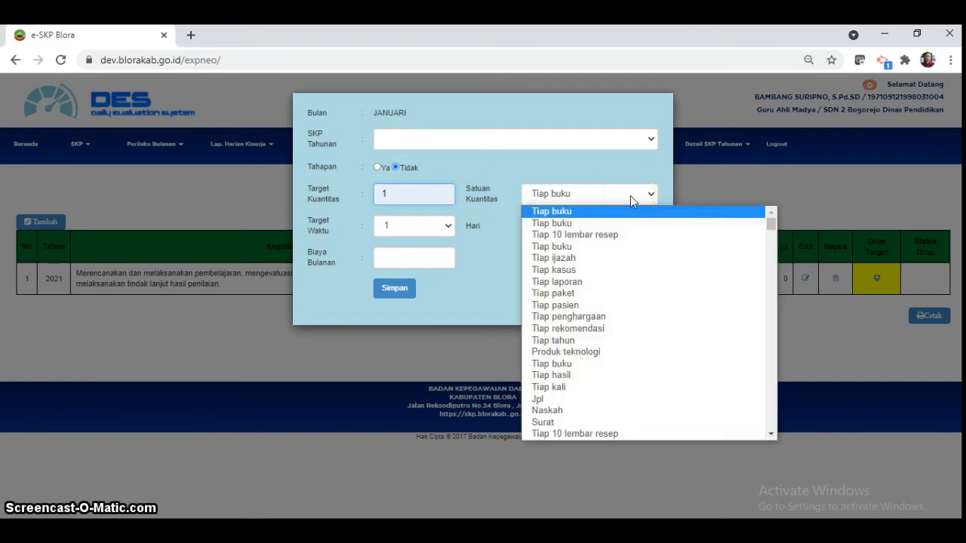
pyautogui.press('l')
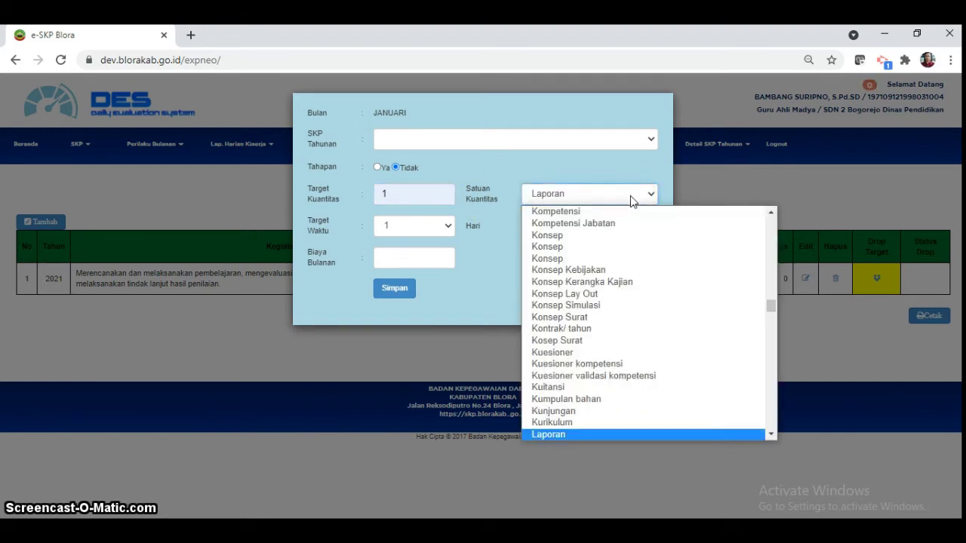
pyautogui.press('Down')
pyautogui.press('Down')
pyautogui.press('Down')
pyautogui.press('Down')
pyautogui.press('Down')
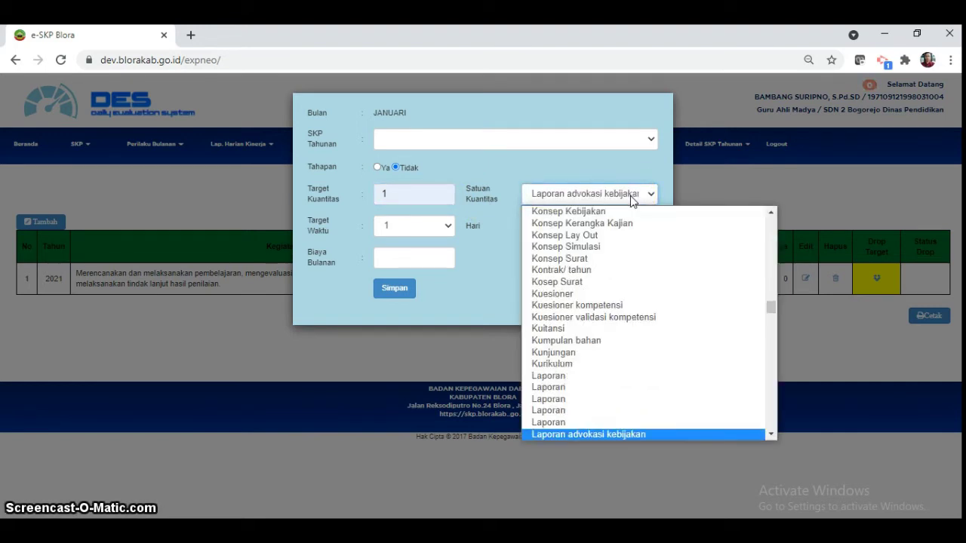
pyautogui.press('Down')
pyautogui.press('Down')
pyautogui.press('Down')
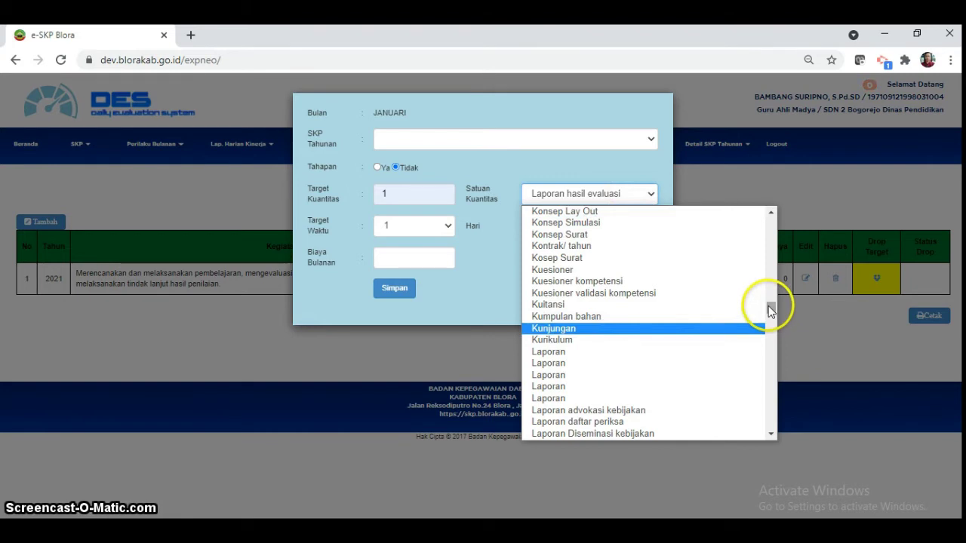
pyautogui.moveTo(770, 310); pyautogui.dragTo(770, 317)
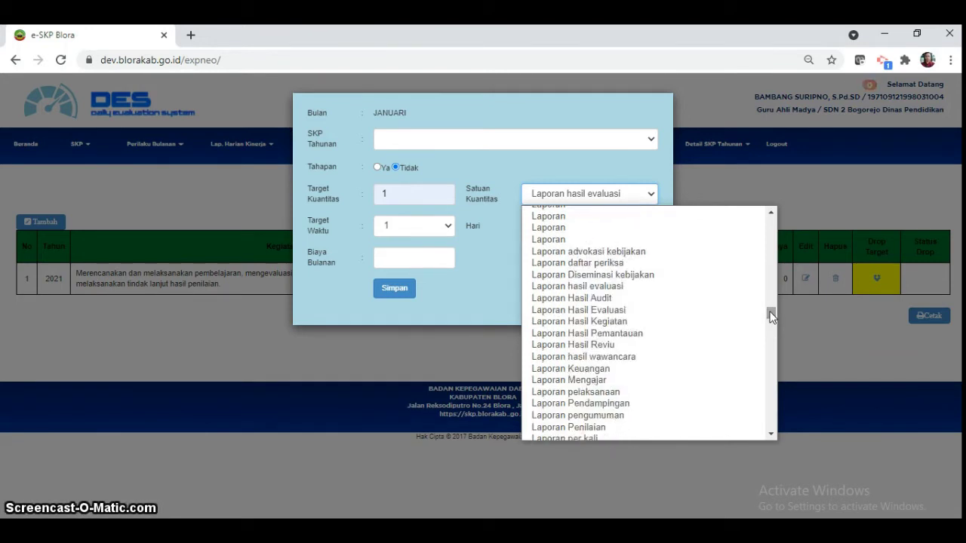
pyautogui.click(621, 322)
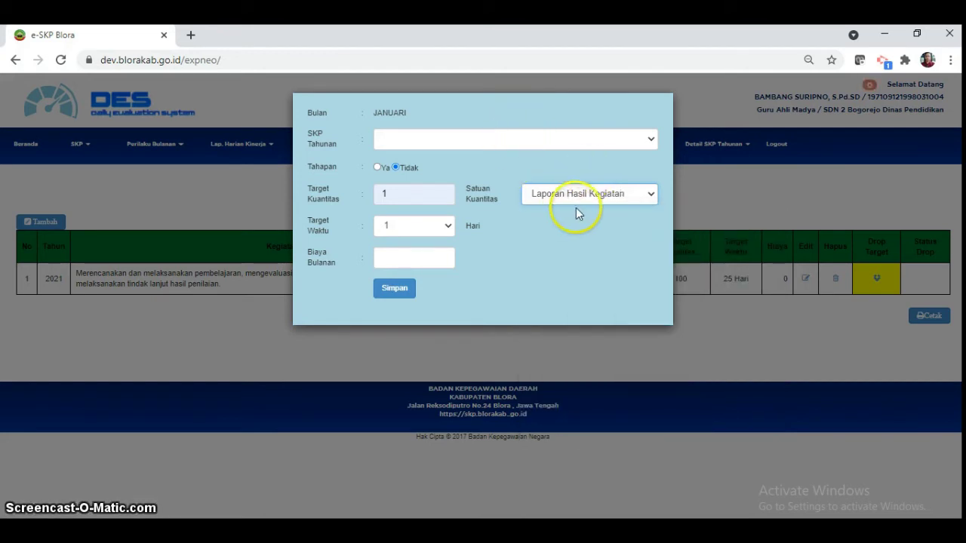
# - Set the new target's Target Waktu to 25 days and Biaya Bulanan to 0, and save it
pyautogui.click(402, 231)
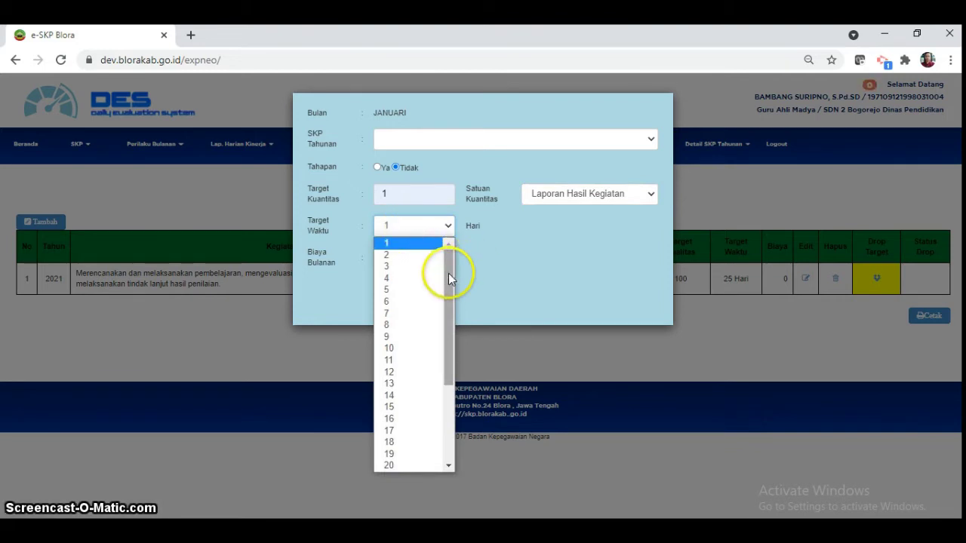
pyautogui.moveTo(448, 279); pyautogui.dragTo(455, 366)
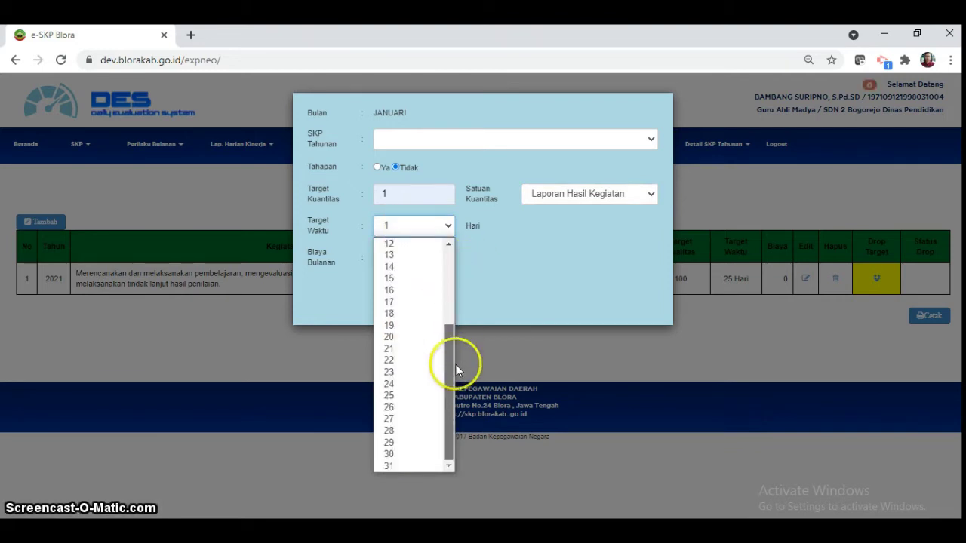
pyautogui.click(387, 395)
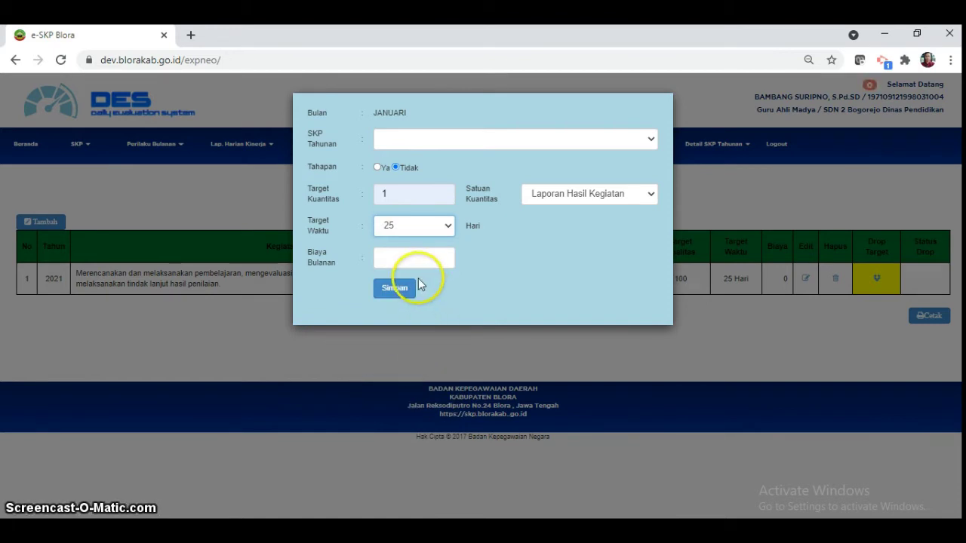
pyautogui.click(403, 260)
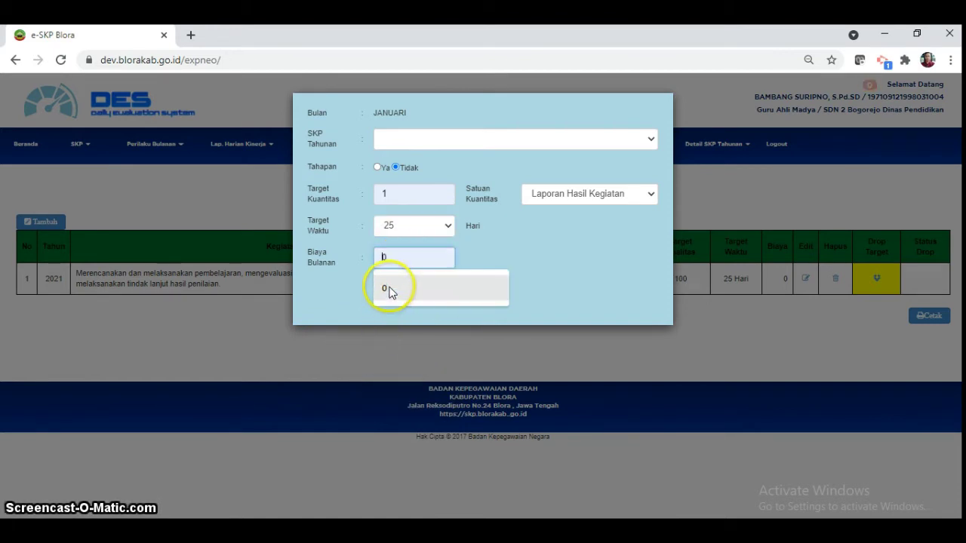
pyautogui.click(389, 291)
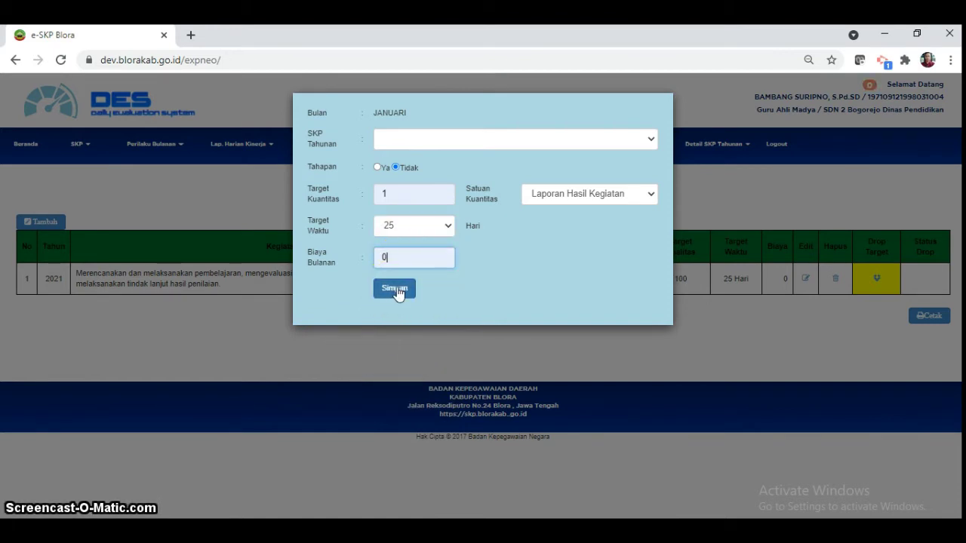
pyautogui.click(397, 290)
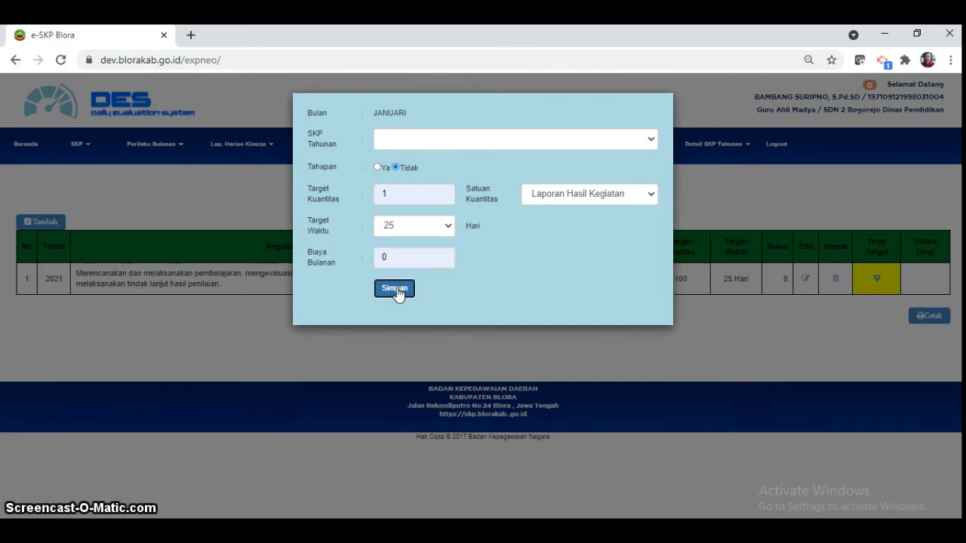
pyautogui.click(398, 292)
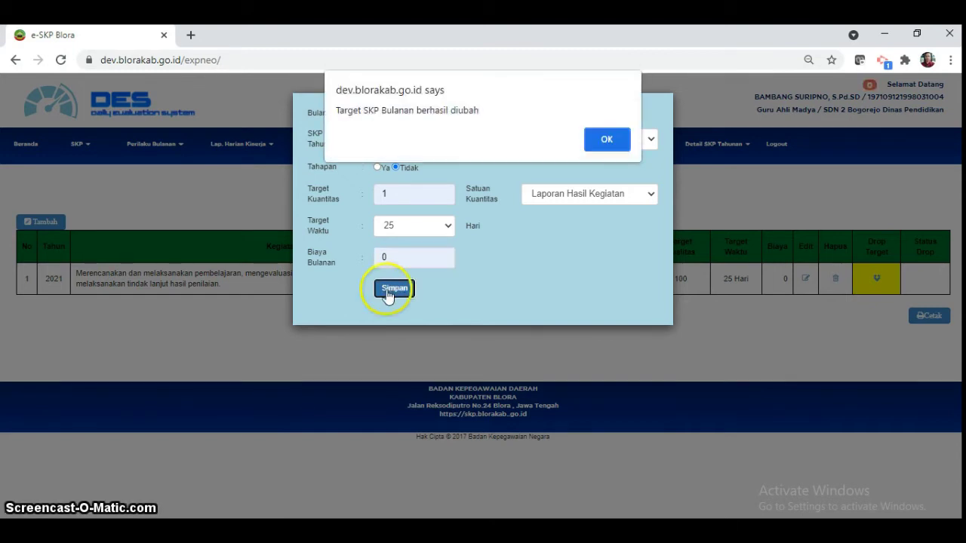
pyautogui.click(606, 140)
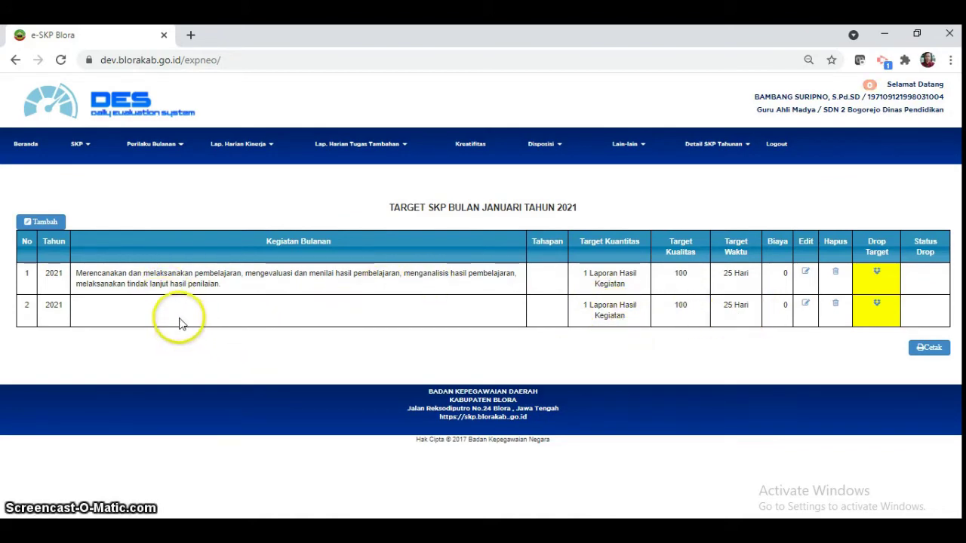
# - Assign the annual activity "Menjadi pengawas penilaian dan evaluasi terhadap proses dan hasil pembelajaran" to the second January target and save it
pyautogui.click(805, 305)
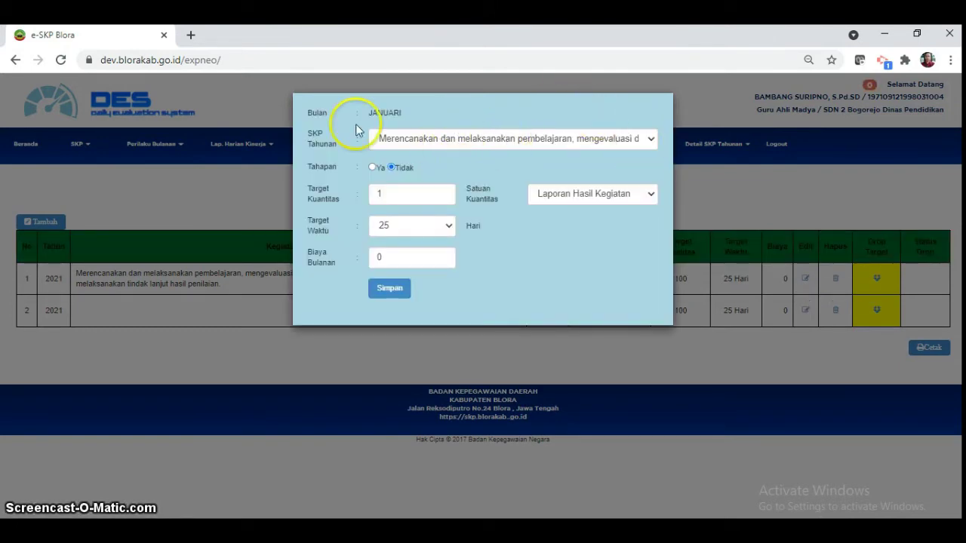
pyautogui.click(651, 144)
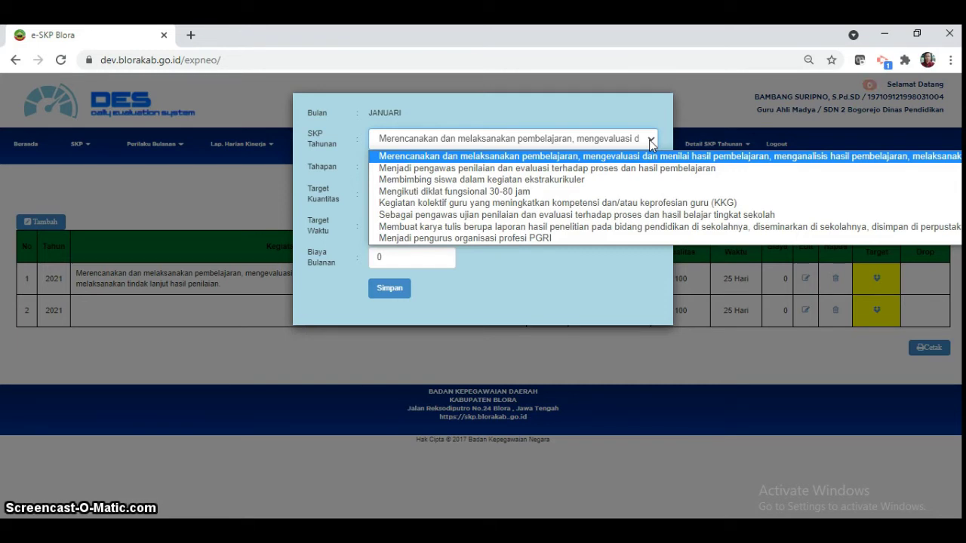
pyautogui.click(492, 168)
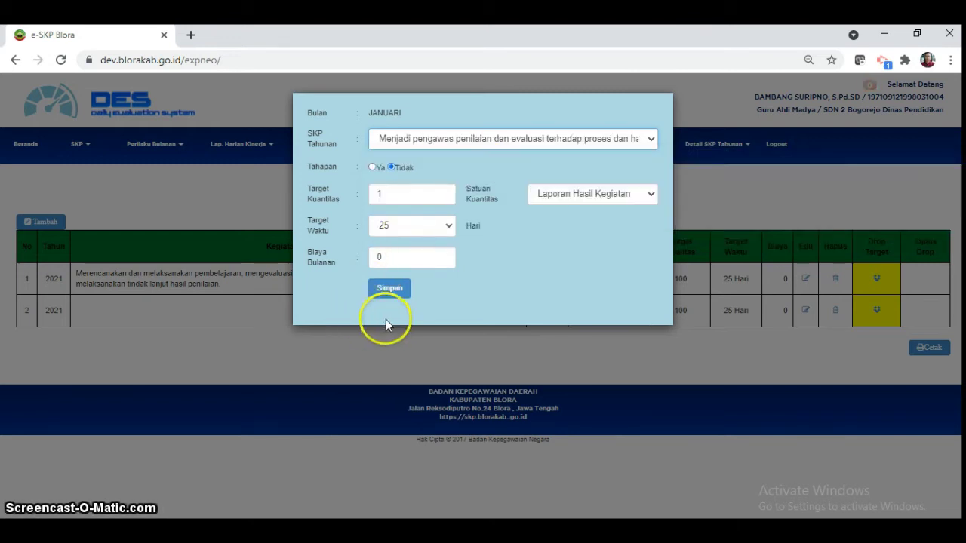
pyautogui.click(385, 292)
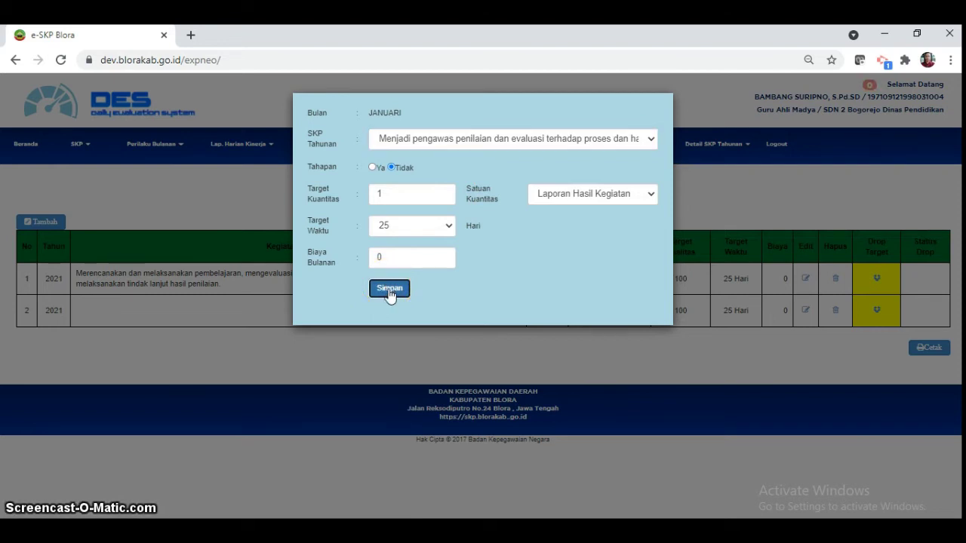
# - Dismiss the save confirmation, open the annual SKP targets for the 04 Jan 2021 - 31 Dec 2021 period and review all listed activities
pyautogui.click(610, 140)
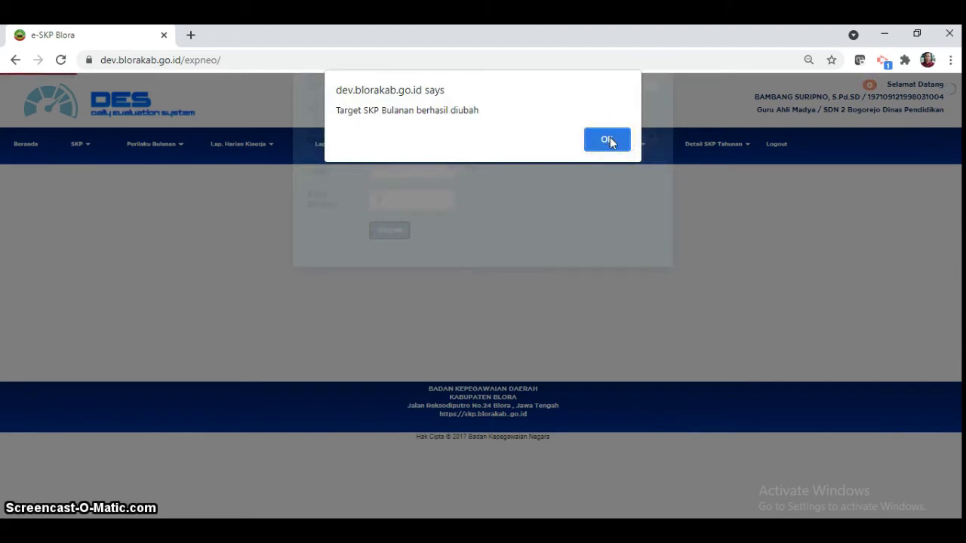
pyautogui.click(608, 139)
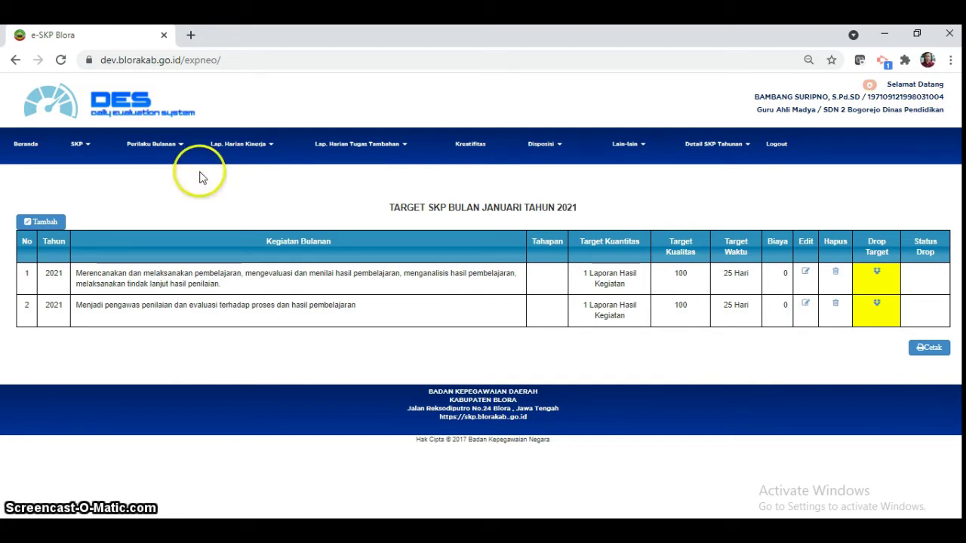
pyautogui.click(88, 151)
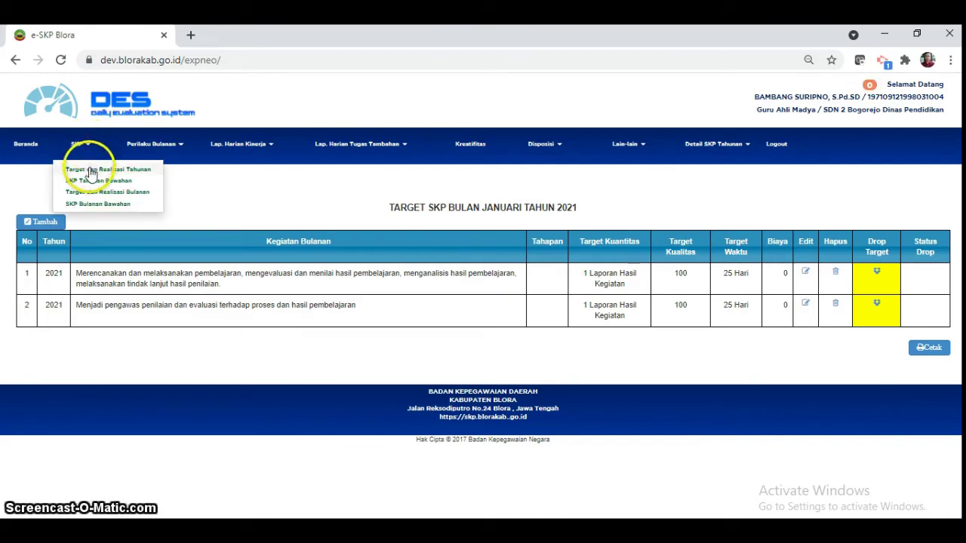
pyautogui.click(90, 171)
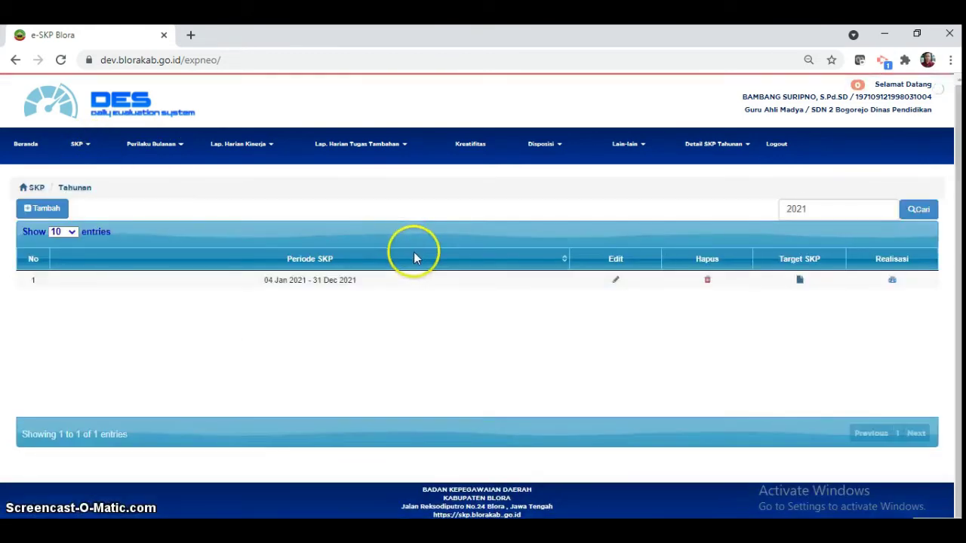
pyautogui.click(800, 285)
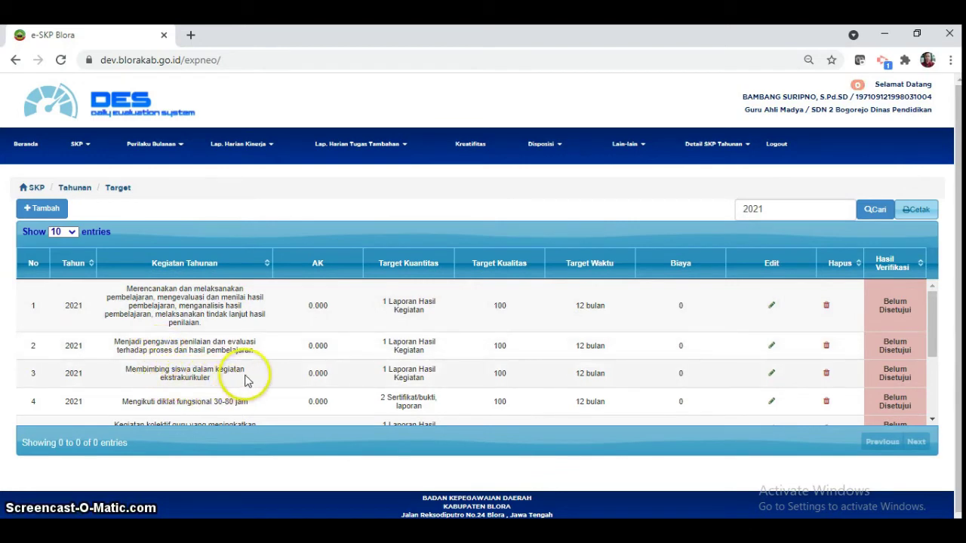
pyautogui.click(931, 420)
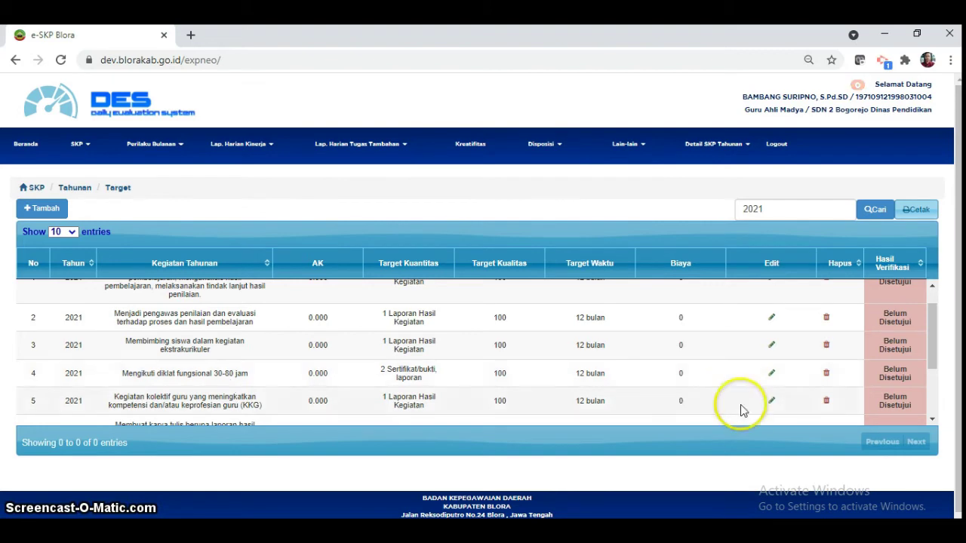
pyautogui.click(932, 421)
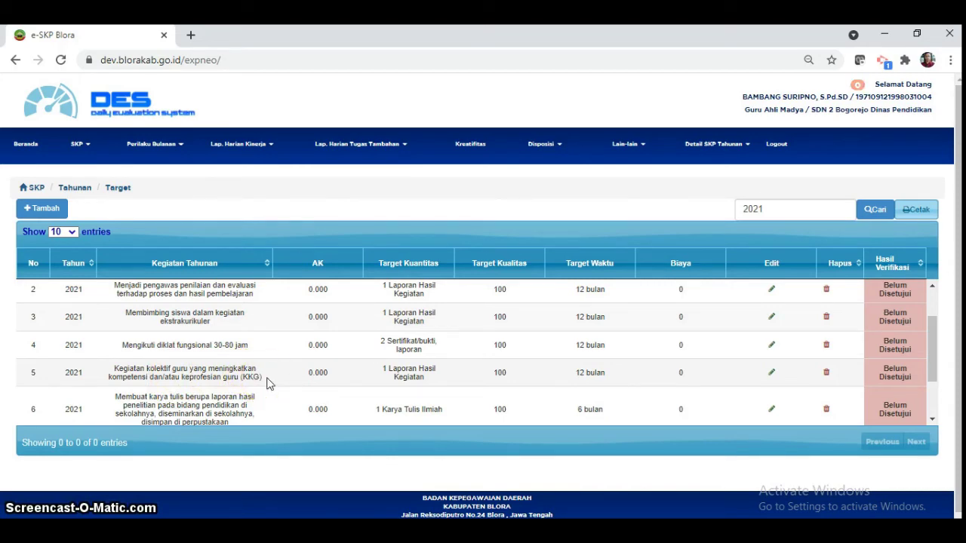
pyautogui.click(932, 420)
pyautogui.click(932, 420)
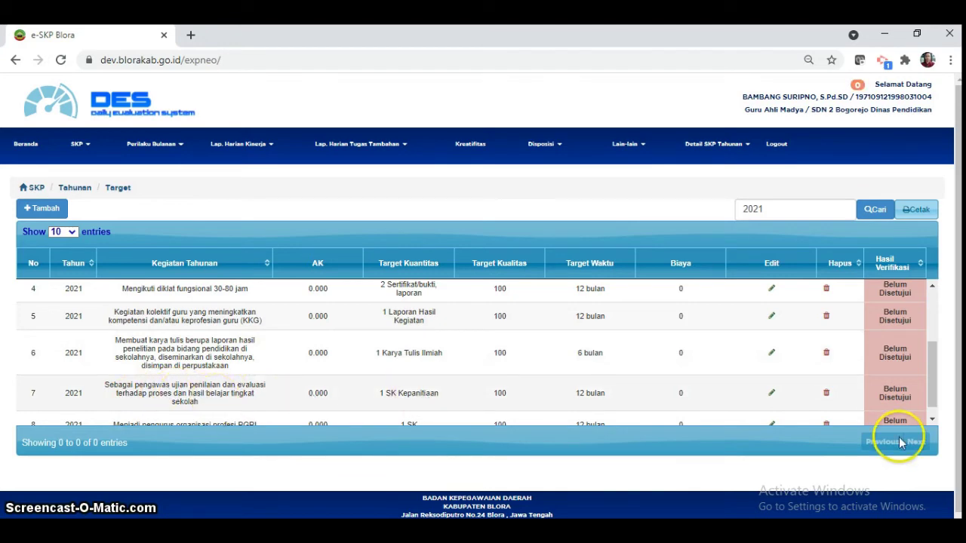
pyautogui.click(933, 420)
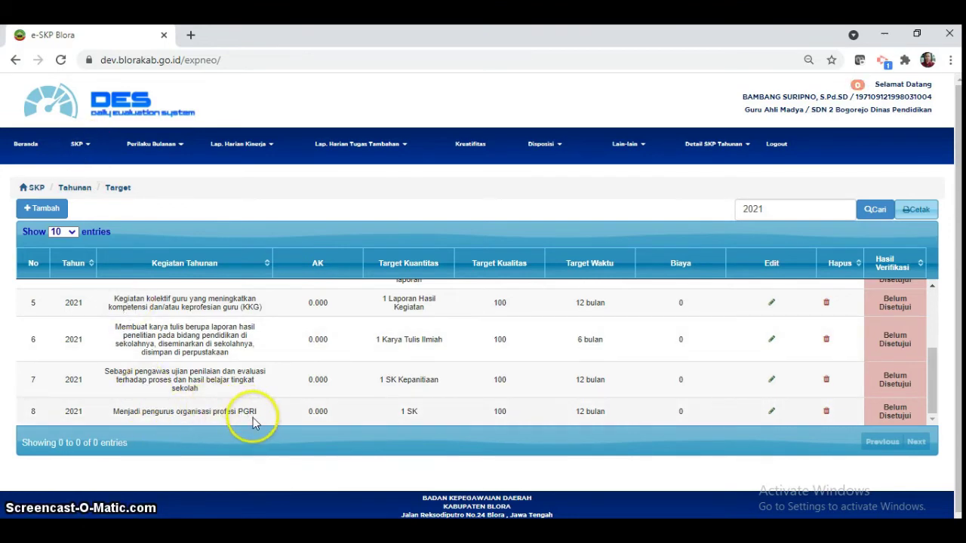
# - Reopen the January 2021 monthly SKP targets and start a third target with Target Kuantitas 1
pyautogui.click(89, 151)
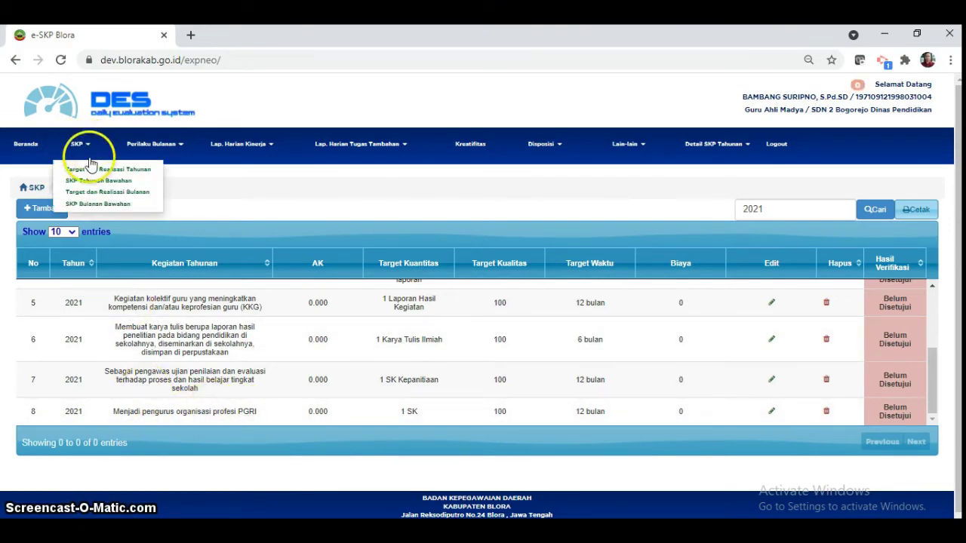
pyautogui.click(94, 198)
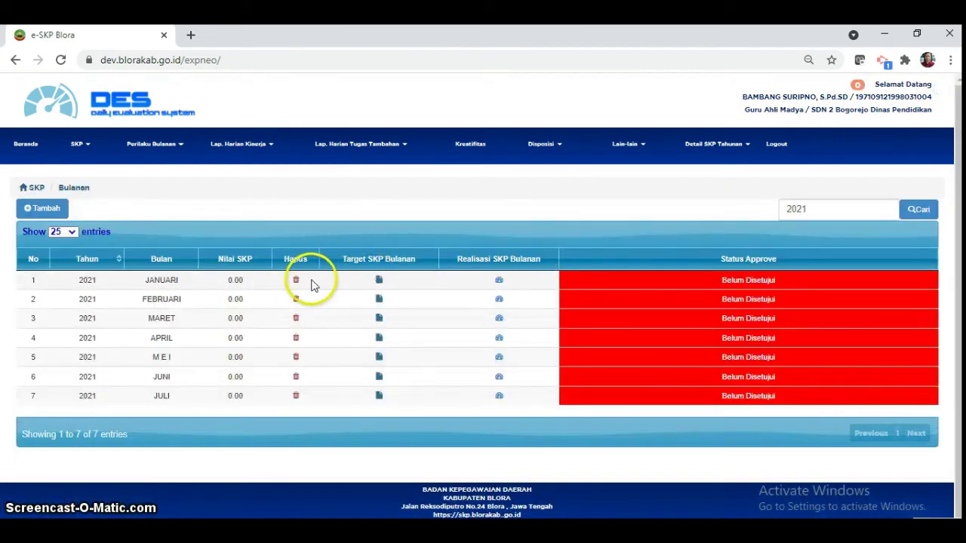
pyautogui.click(380, 281)
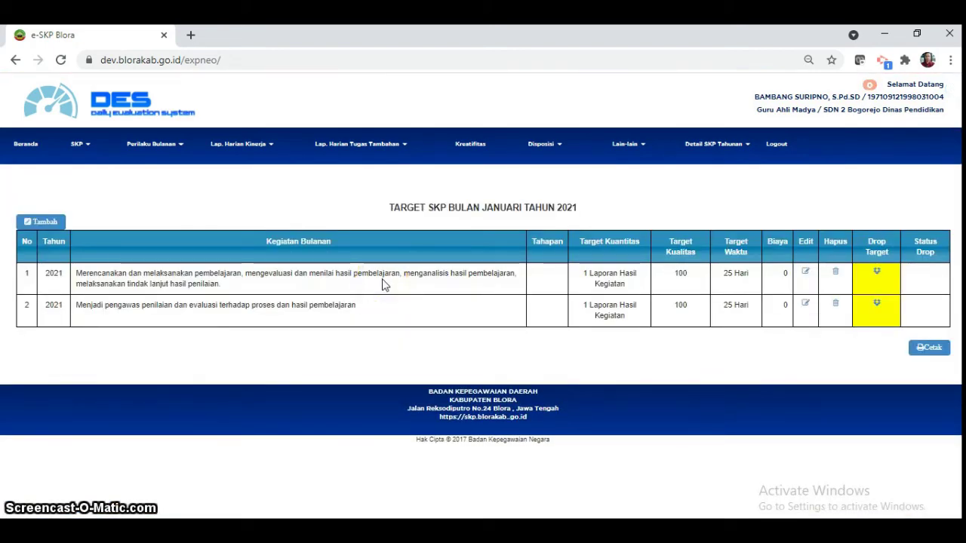
pyautogui.click(41, 220)
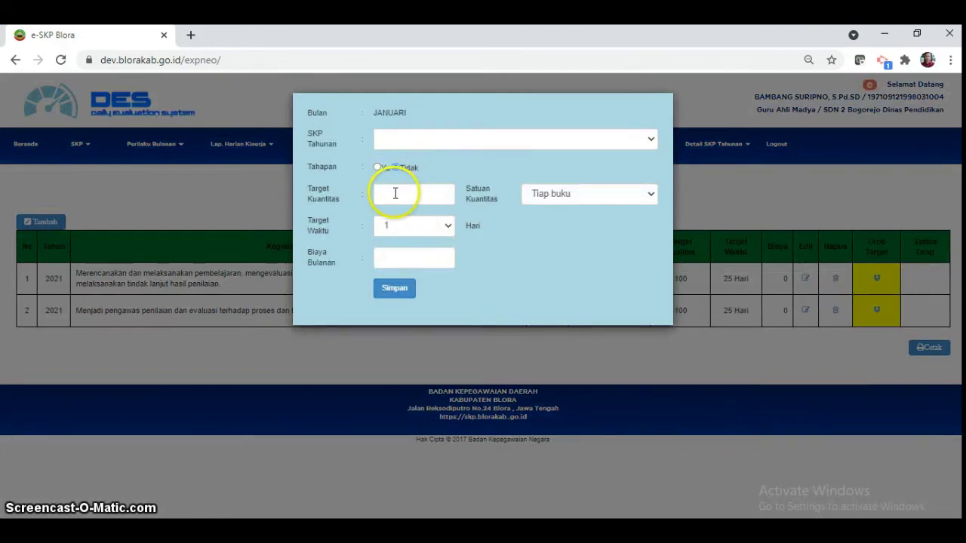
pyautogui.click(405, 196)
pyautogui.click(381, 225)
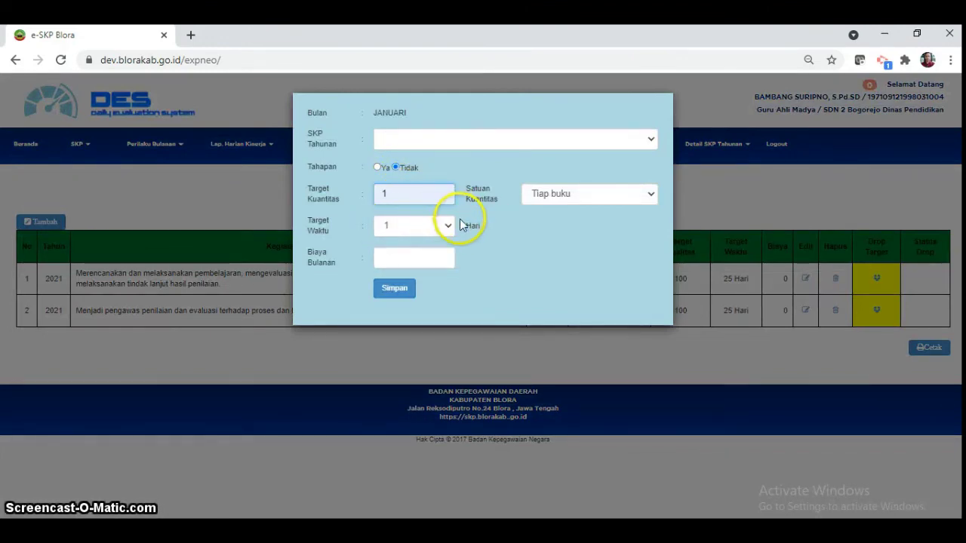
# - Set the quantity unit (Satuan Kuantitas) of the new January target to SK
pyautogui.click(559, 198)
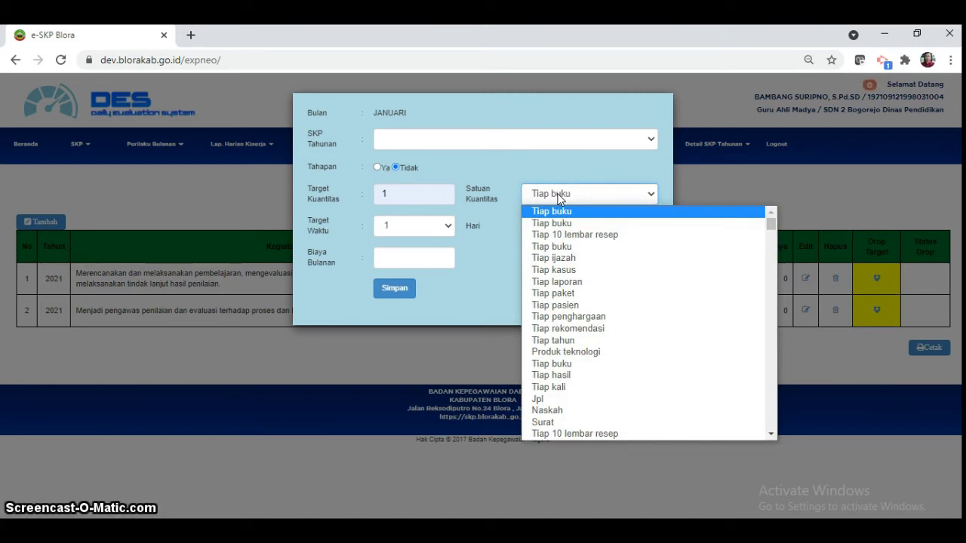
pyautogui.press('s')
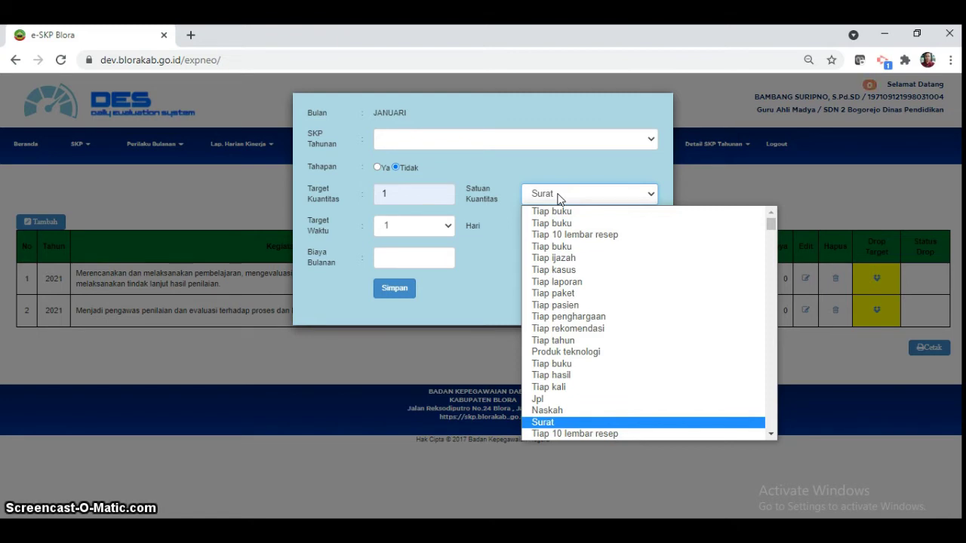
pyautogui.press('s')
pyautogui.press('k')
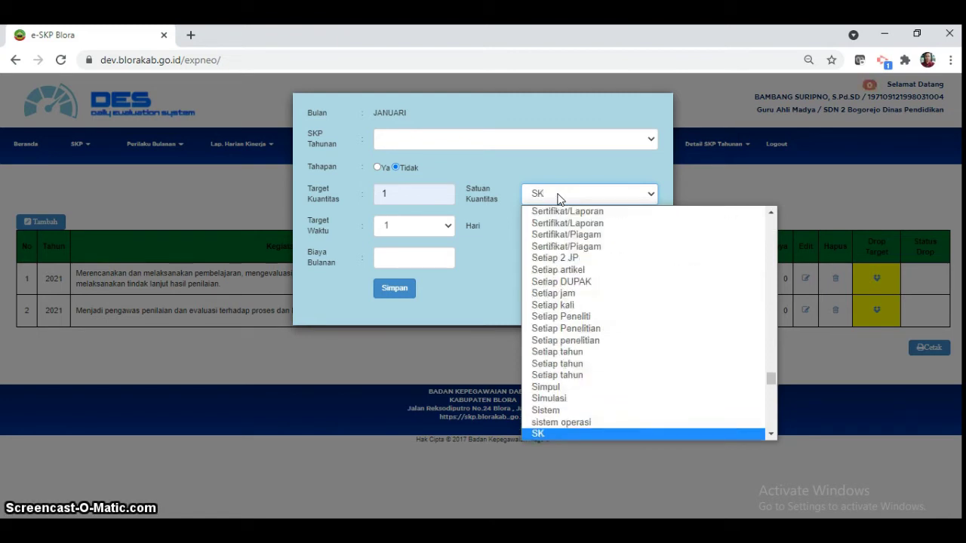
pyautogui.click(556, 434)
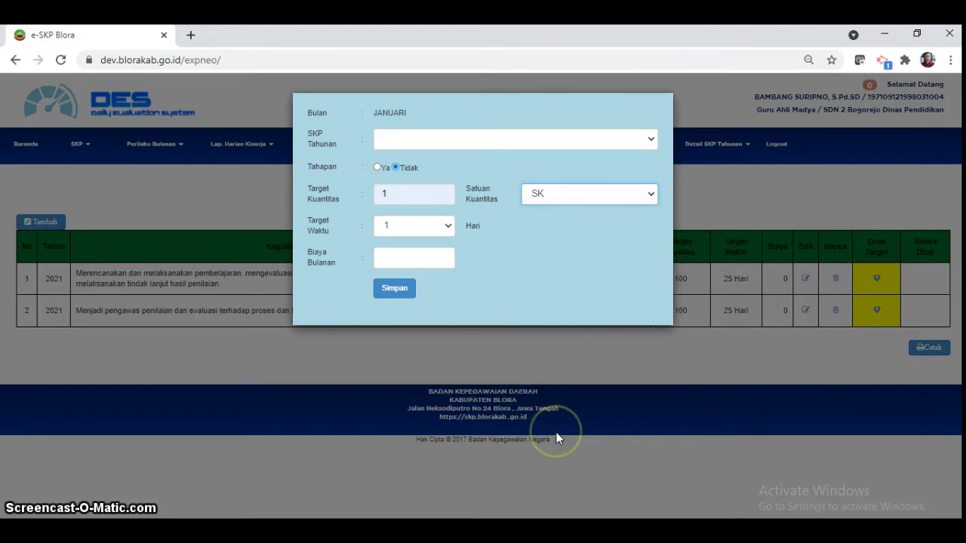
# - Set the SK target's Target Waktu to 25 days and Biaya Bulanan to 0, and save it
pyautogui.click(394, 227)
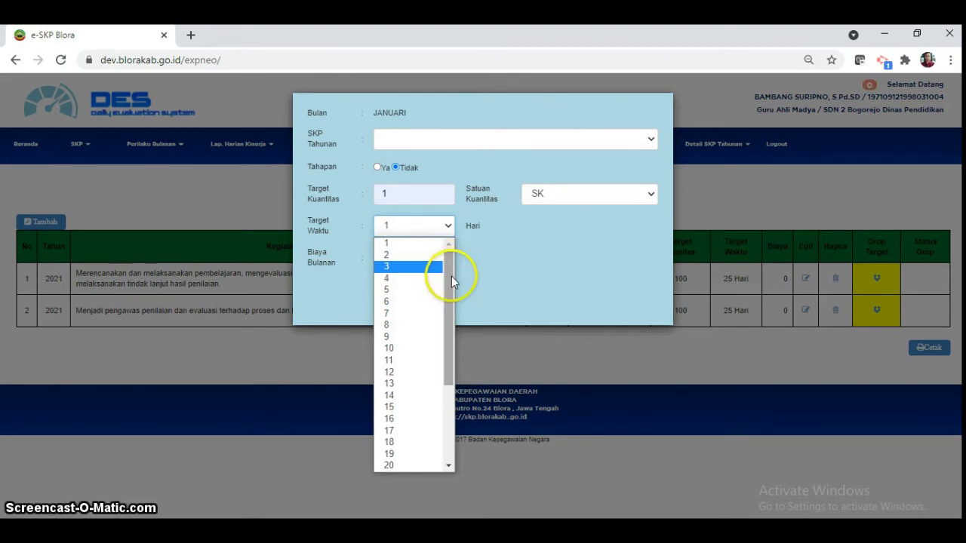
pyautogui.moveTo(450, 277); pyautogui.dragTo(430, 396)
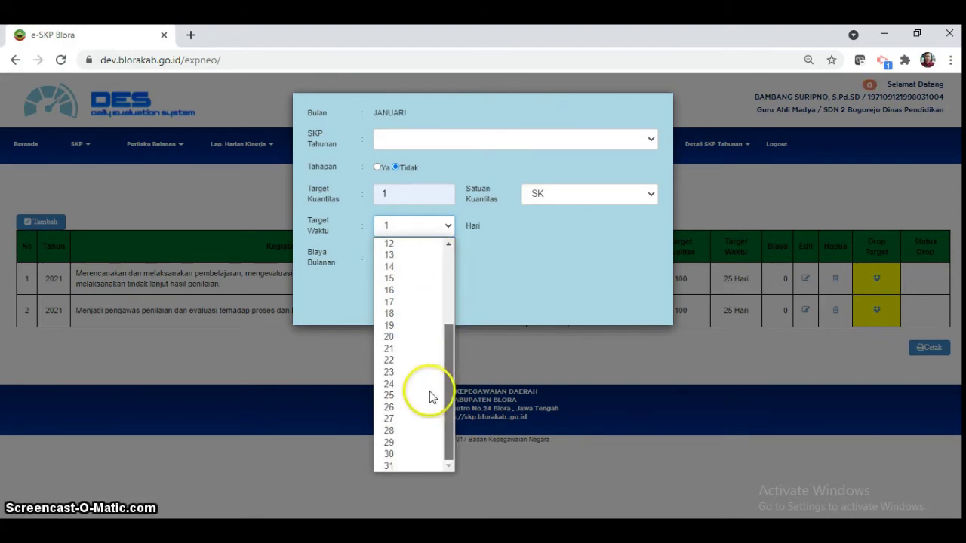
pyautogui.click(394, 396)
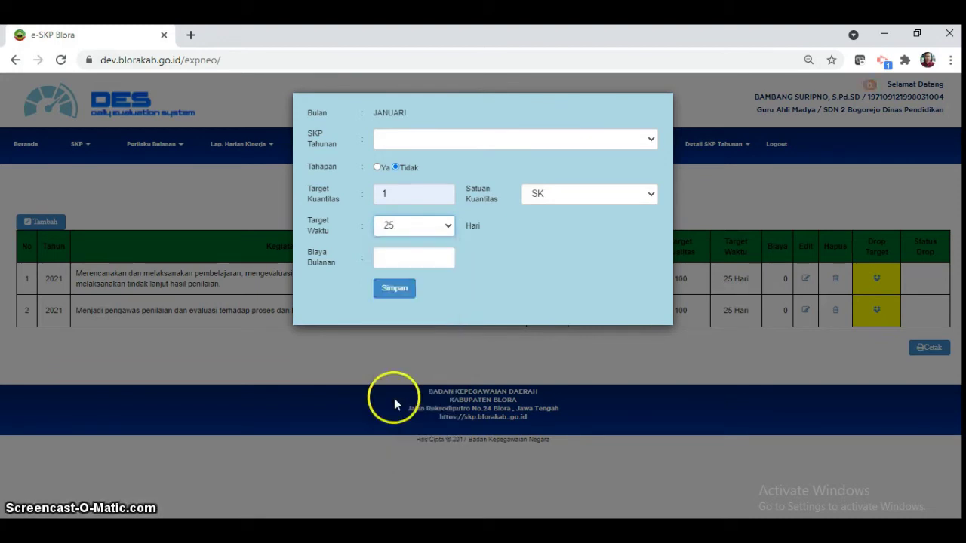
pyautogui.click(394, 257)
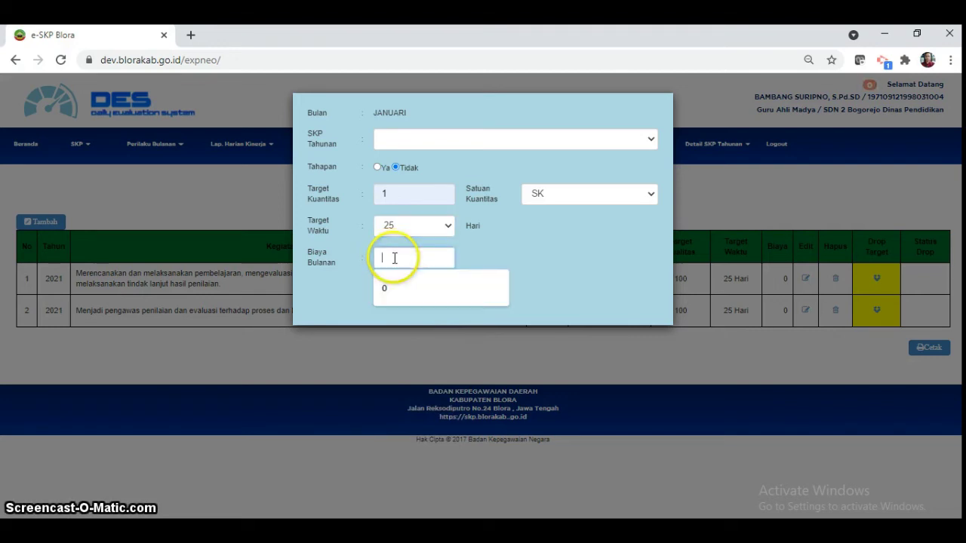
pyautogui.click(394, 289)
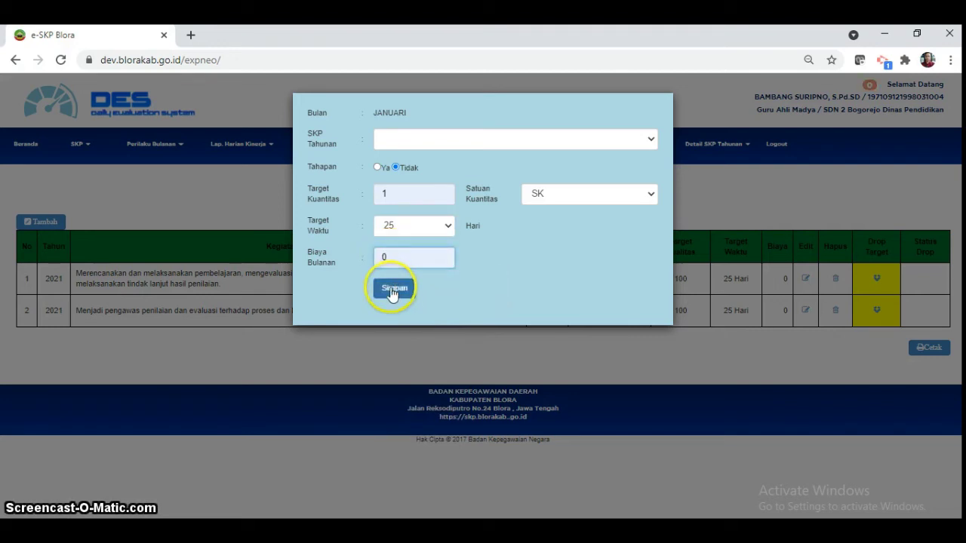
pyautogui.click(391, 292)
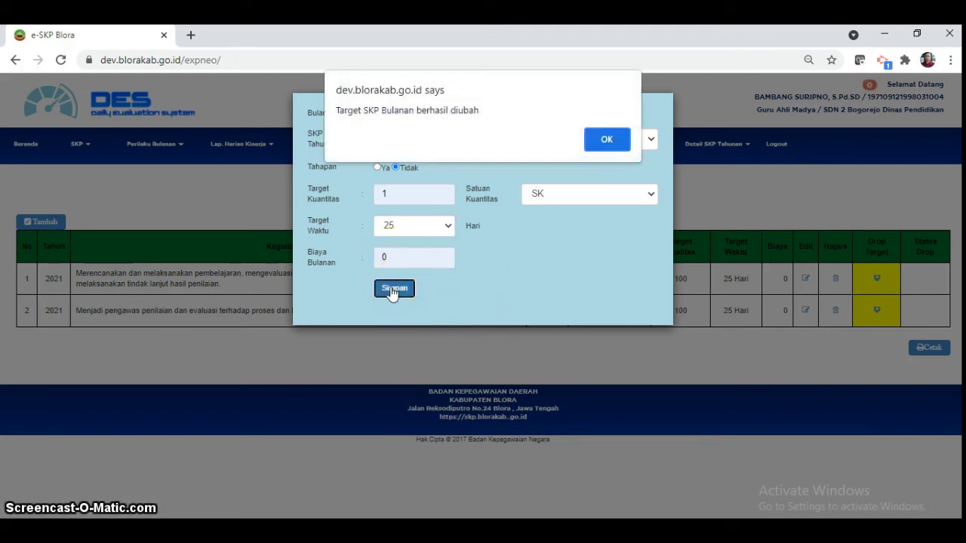
pyautogui.click(608, 136)
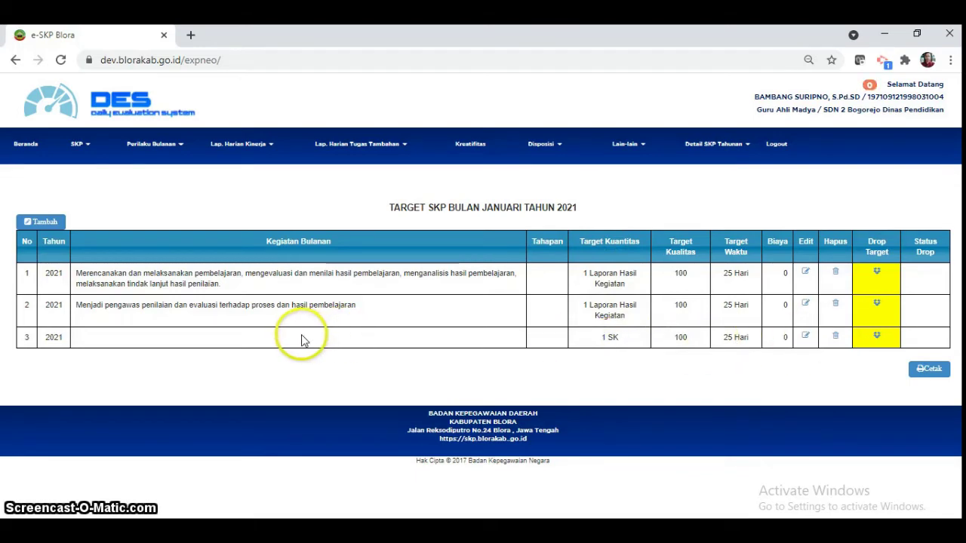
# - Assign the annual activity "Menjadi pengurus organisasi profesi PGRI" to the third January target and save it
pyautogui.click(805, 340)
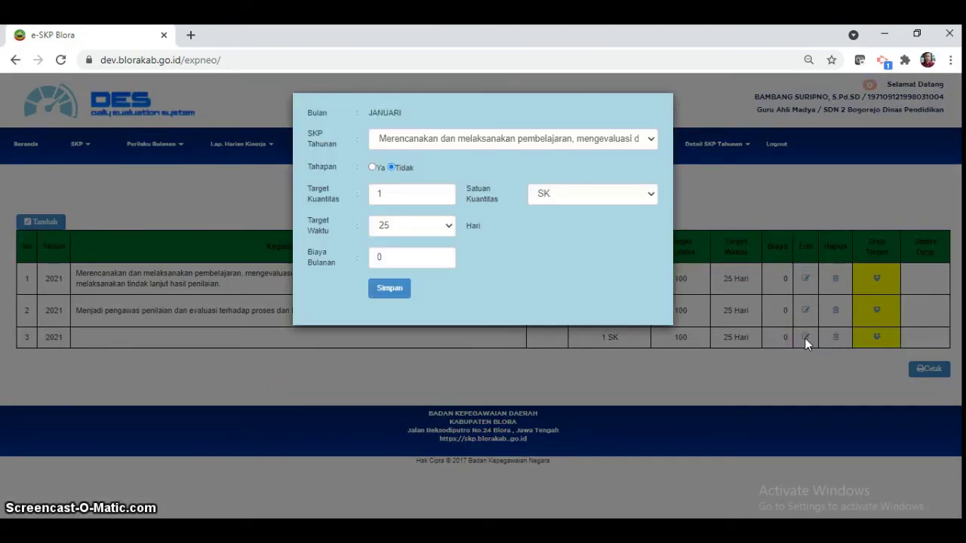
pyautogui.click(651, 143)
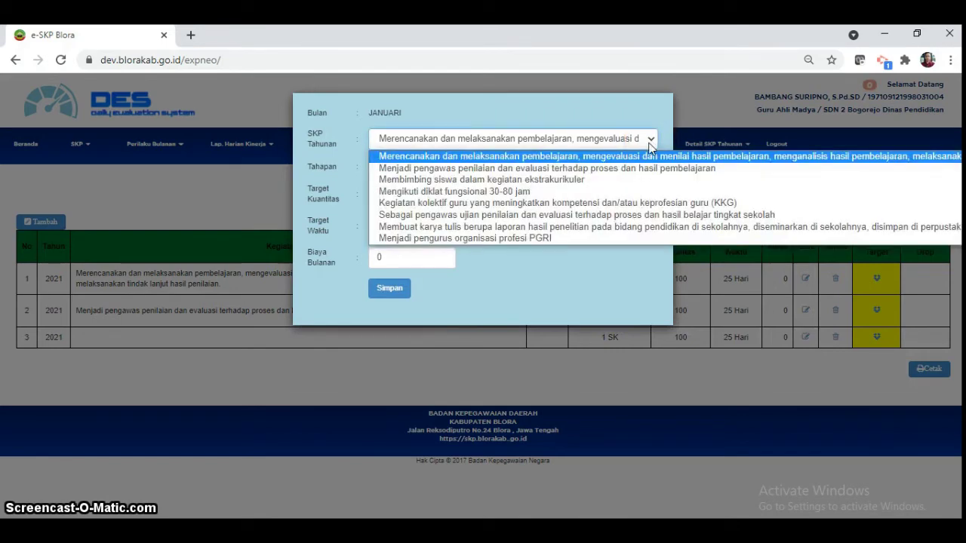
pyautogui.click(552, 238)
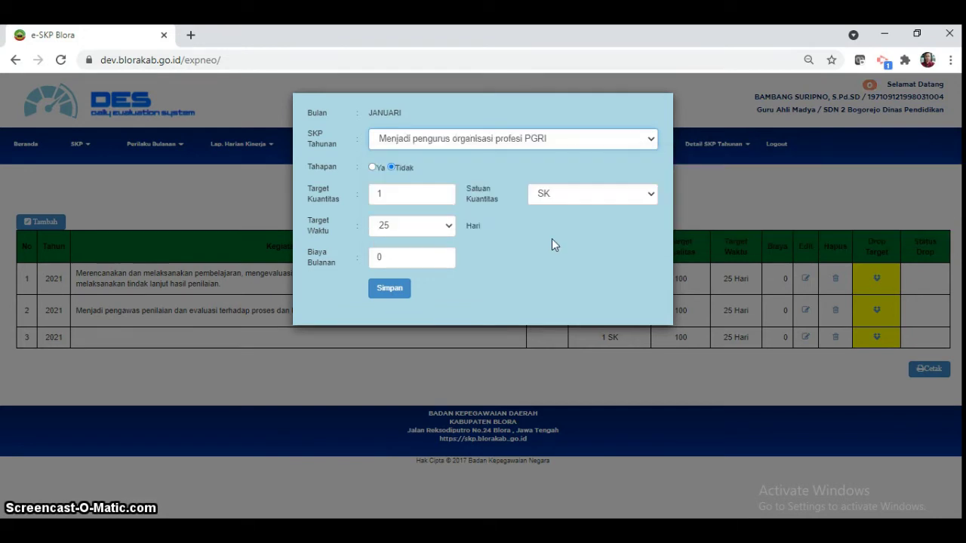
pyautogui.click(359, 231)
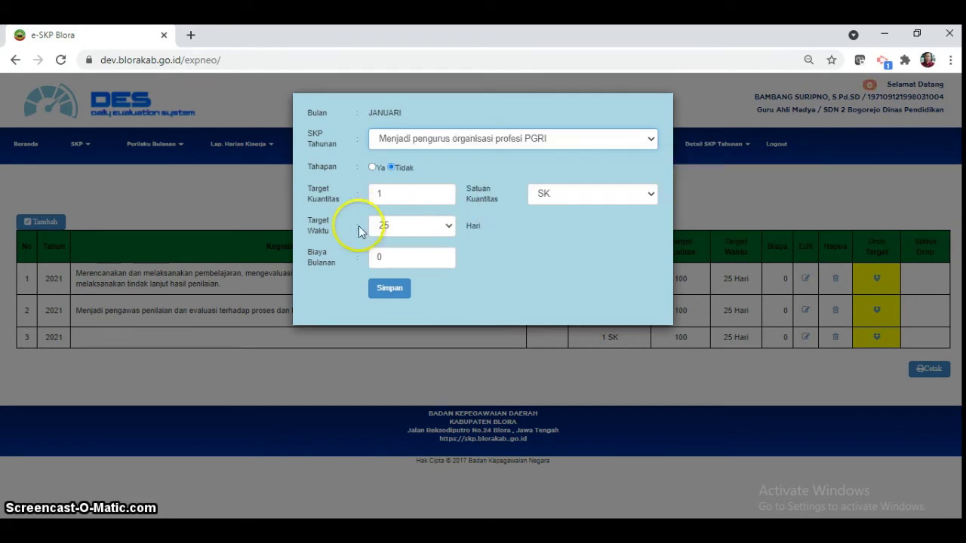
pyautogui.click(392, 292)
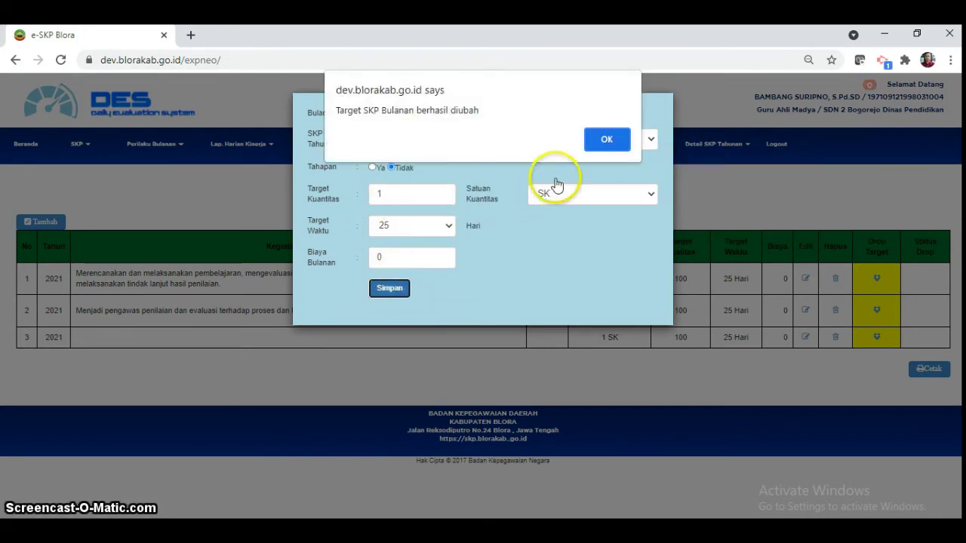
pyautogui.click(612, 140)
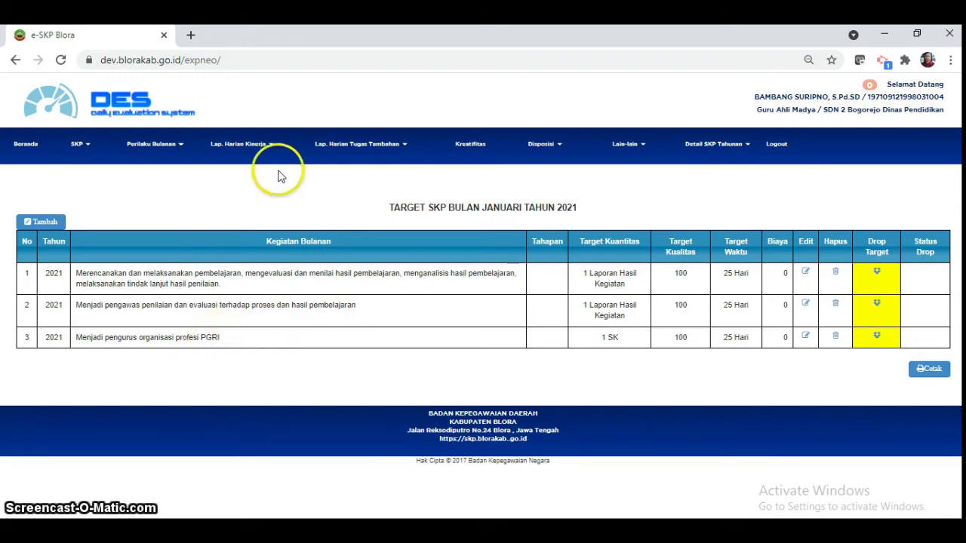
# - Open the 2021 annual SKP targets (Target dan Realisasi Tahunan) and review the listed annual activities
pyautogui.click(85, 146)
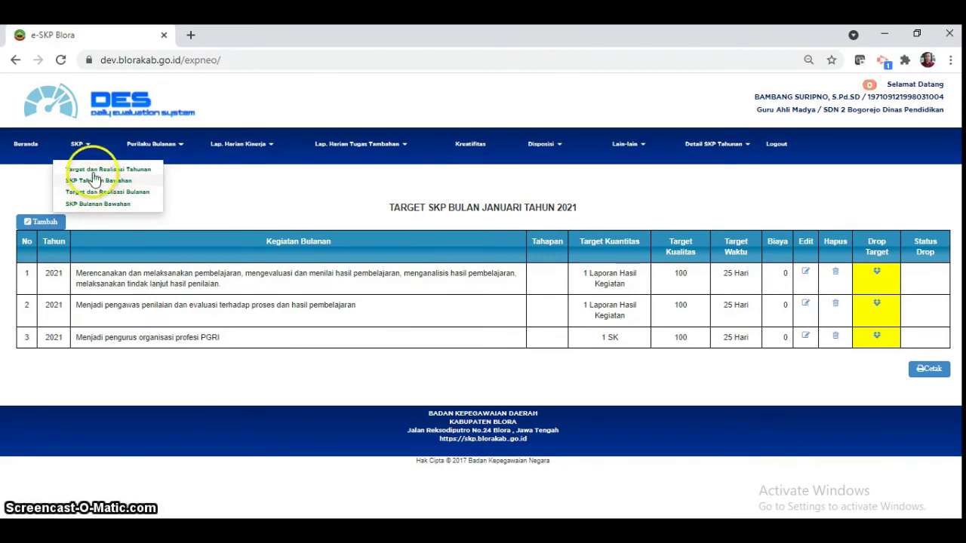
pyautogui.click(94, 171)
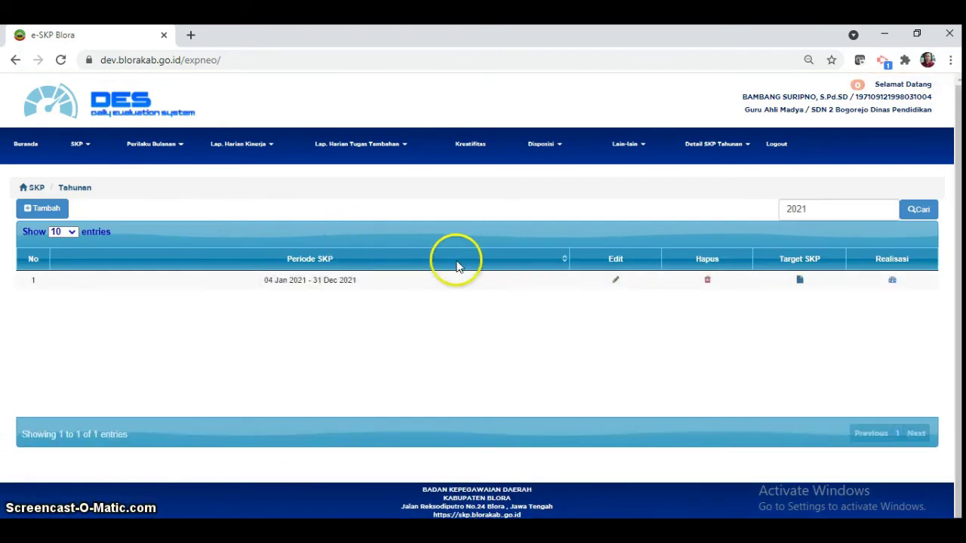
pyautogui.click(799, 282)
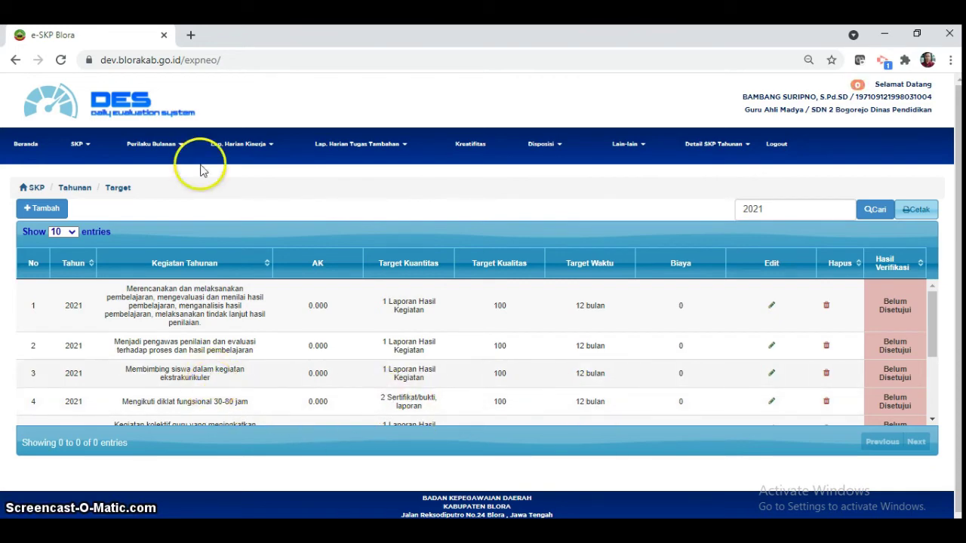
# - Open the July 2021 monthly SKP targets and start a new target with Target Kuantitas 1
pyautogui.click(88, 150)
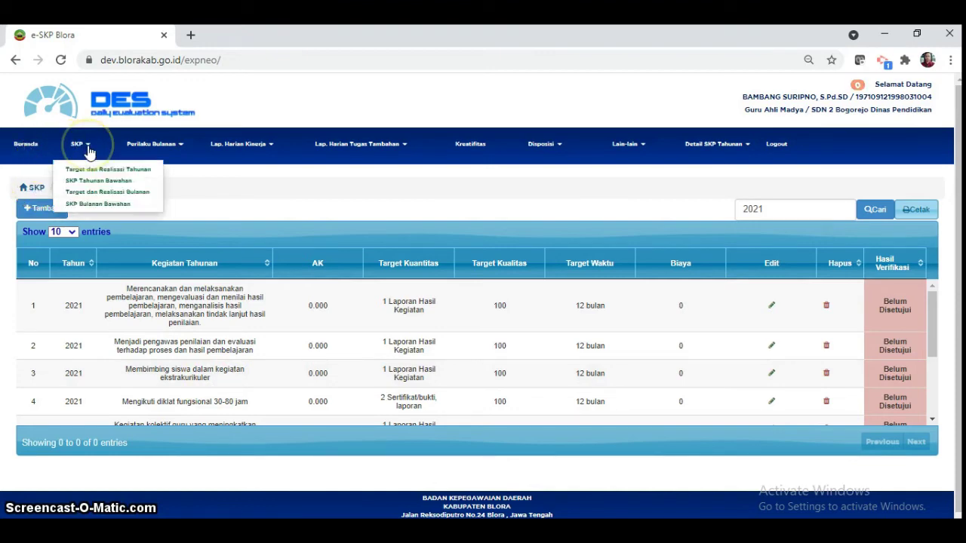
pyautogui.click(91, 202)
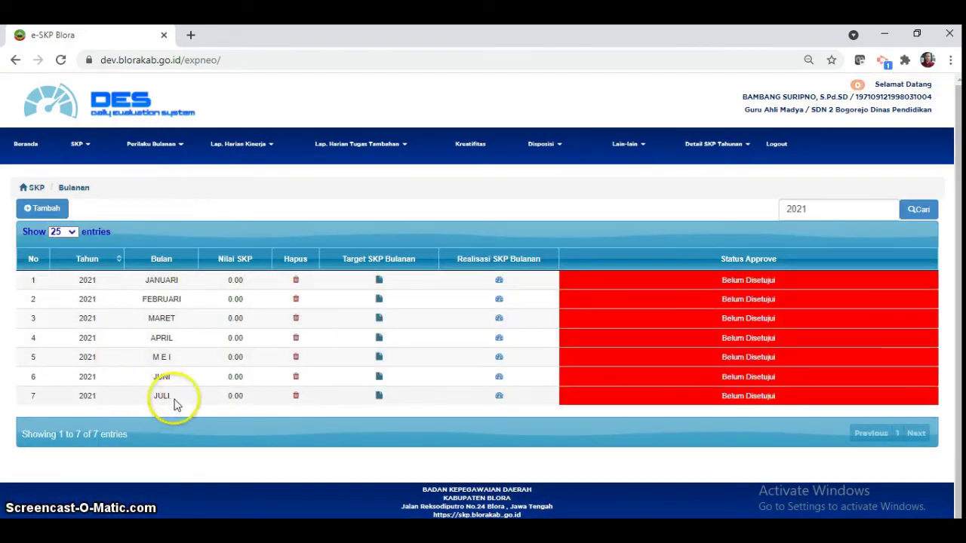
pyautogui.click(380, 397)
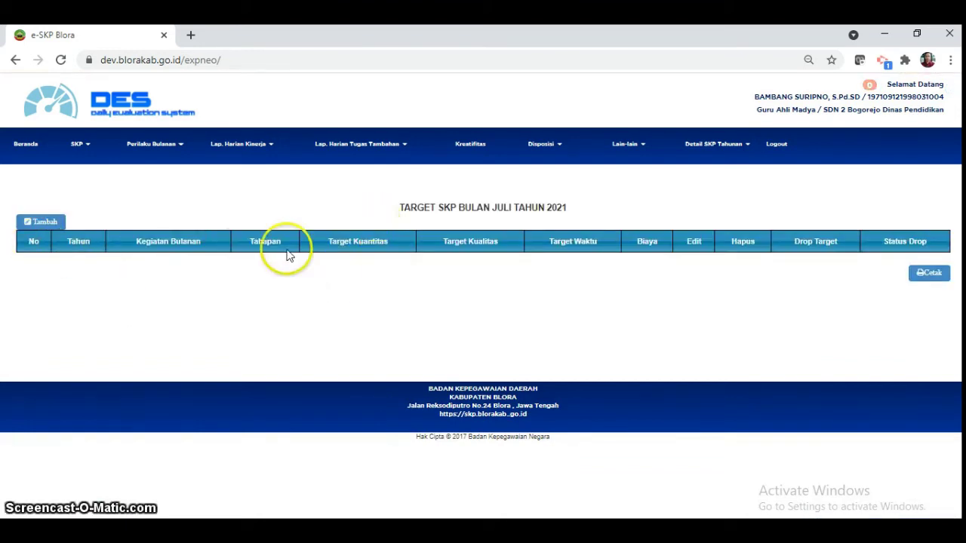
pyautogui.click(40, 223)
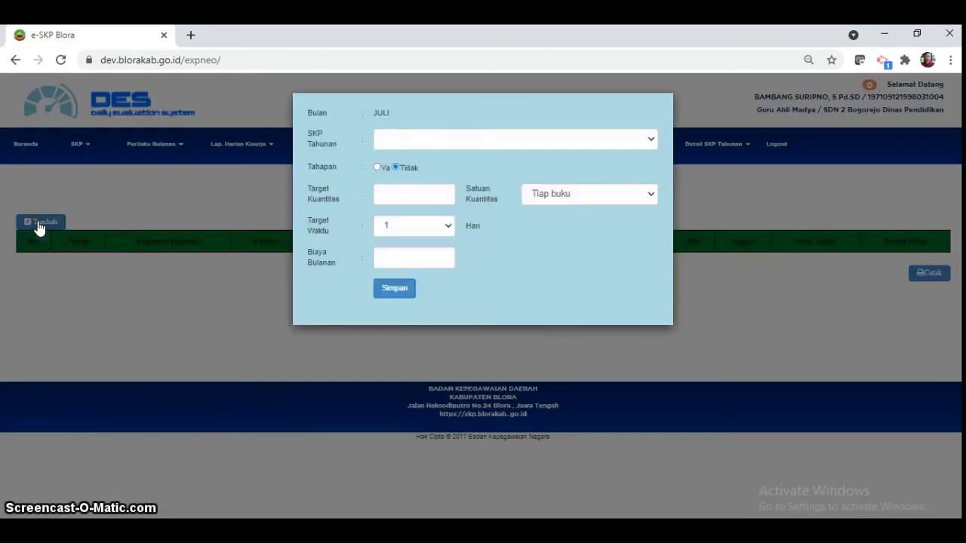
pyautogui.click(464, 144)
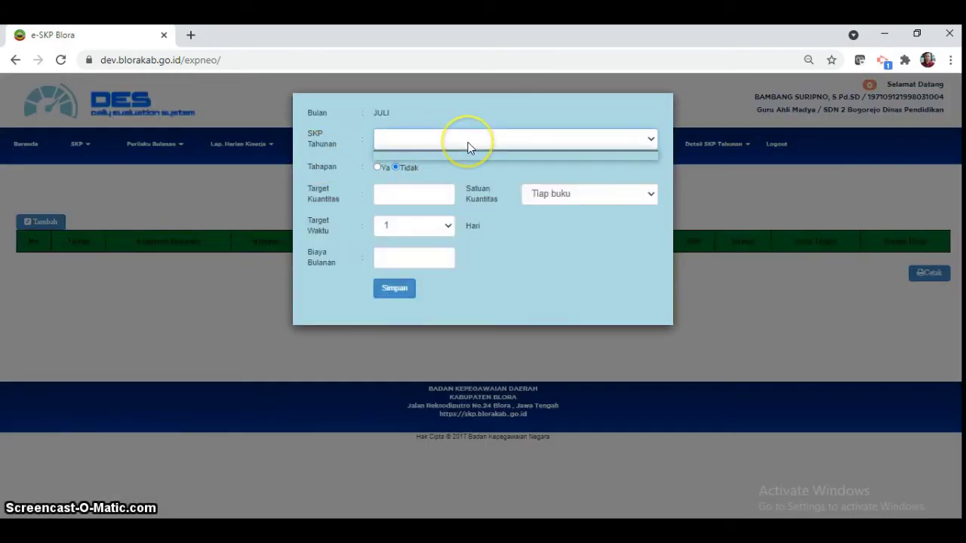
pyautogui.click(407, 195)
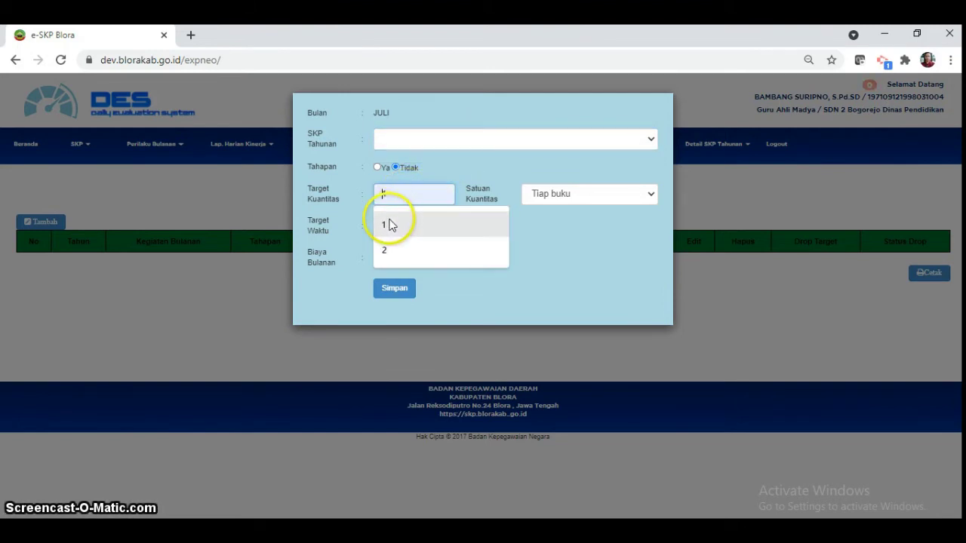
pyautogui.click(389, 226)
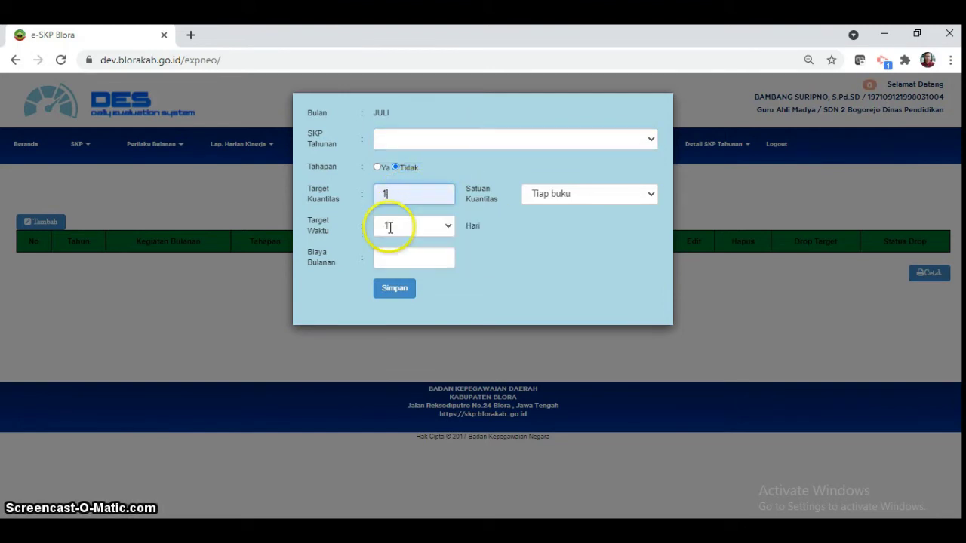
# - Set the quantity unit (Satuan Kuantitas) of the new July target to Laporan Hasil Kegiatan
pyautogui.click(570, 194)
pyautogui.press('l')
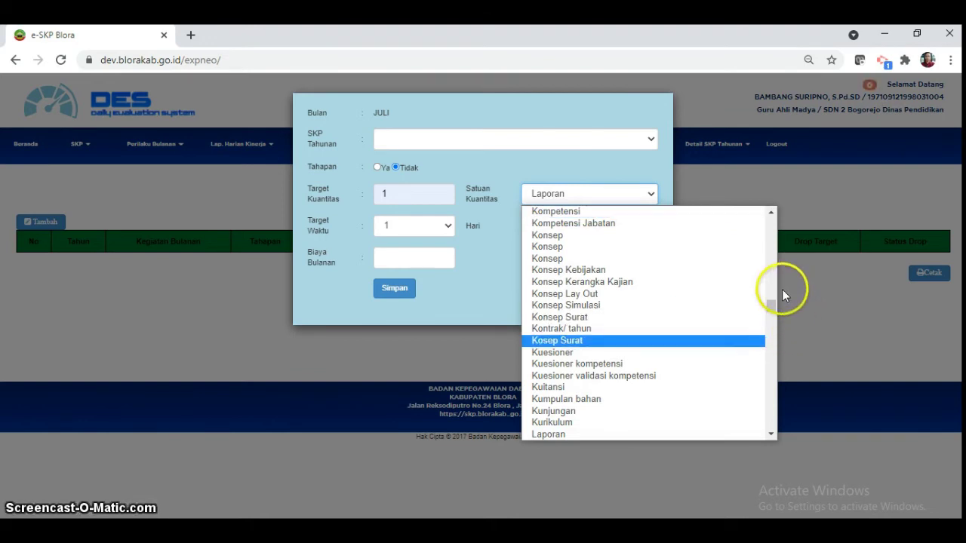
pyautogui.click(623, 195)
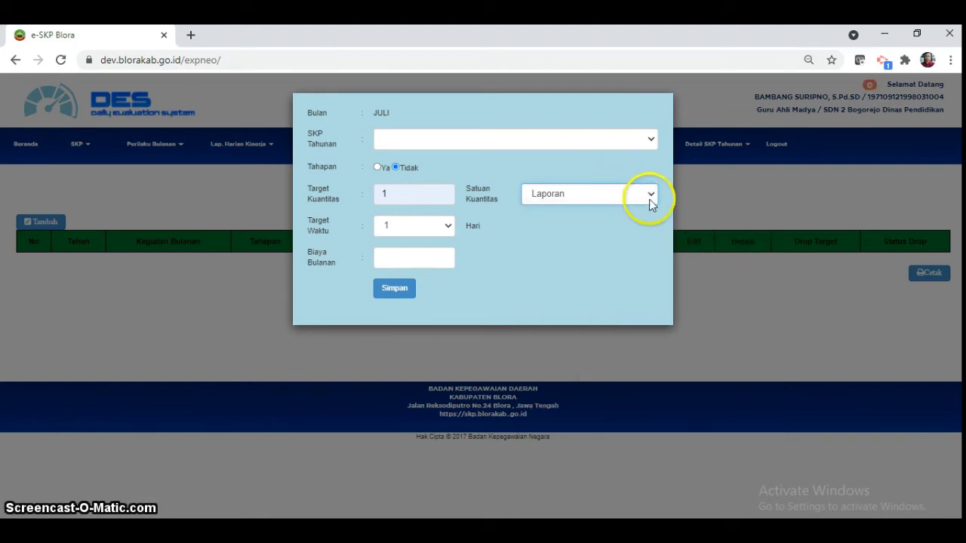
pyautogui.click(616, 200)
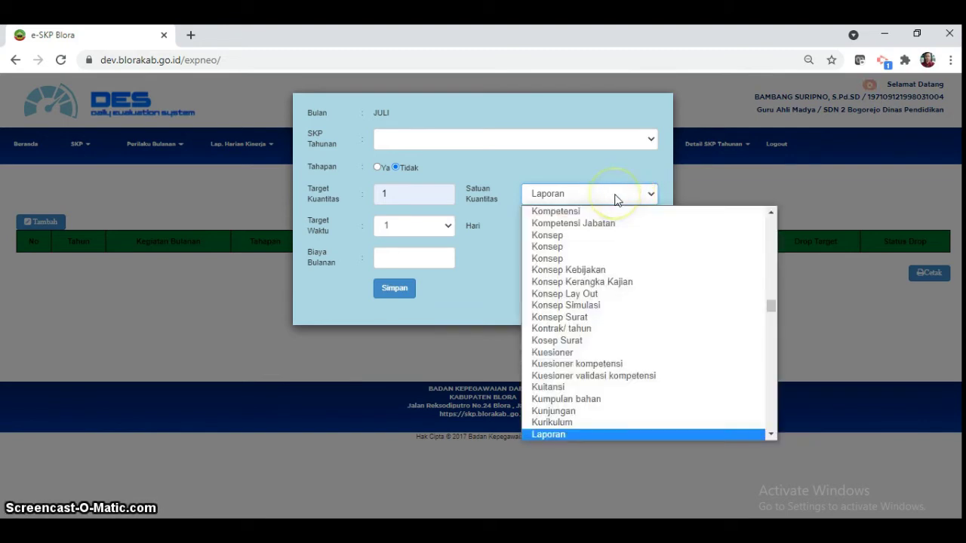
pyautogui.moveTo(771, 306); pyautogui.dragTo(771, 317)
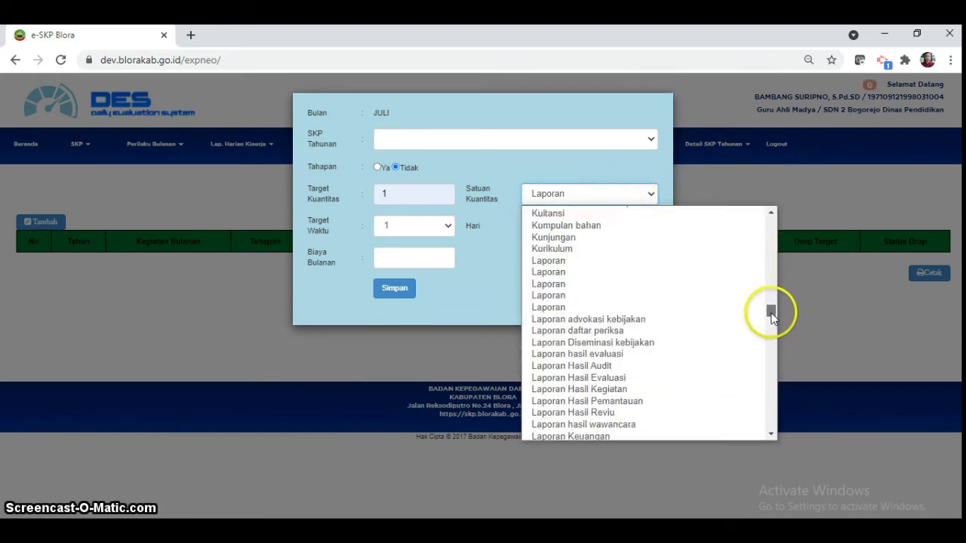
pyautogui.click(598, 389)
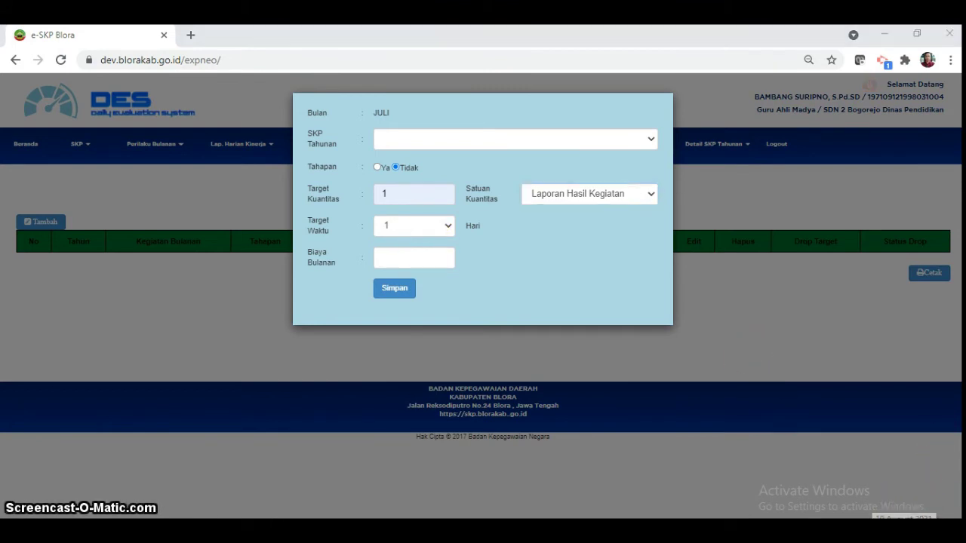
# - Consult the system calendar for July 2021 and set the July target's Target Waktu to 18 days
pyautogui.press('super+alt+d')
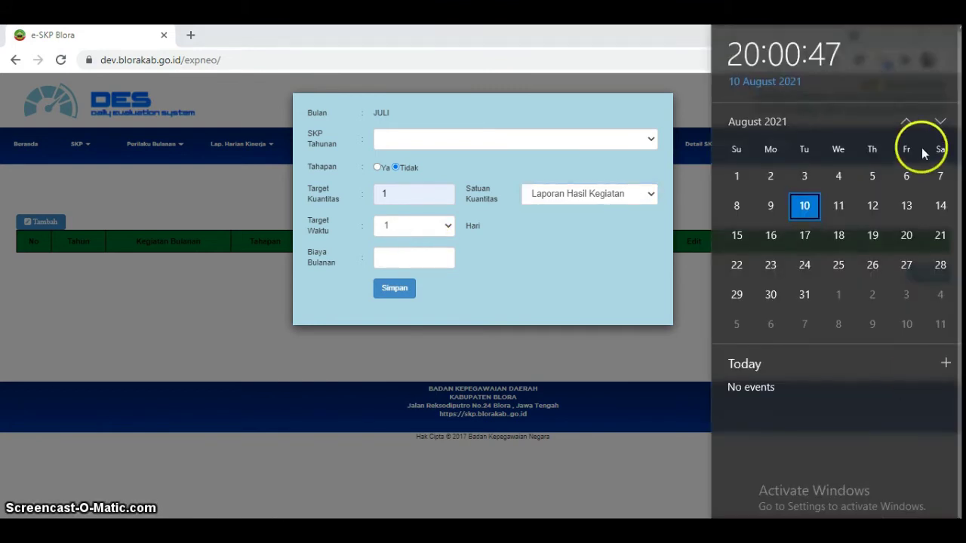
pyautogui.click(905, 123)
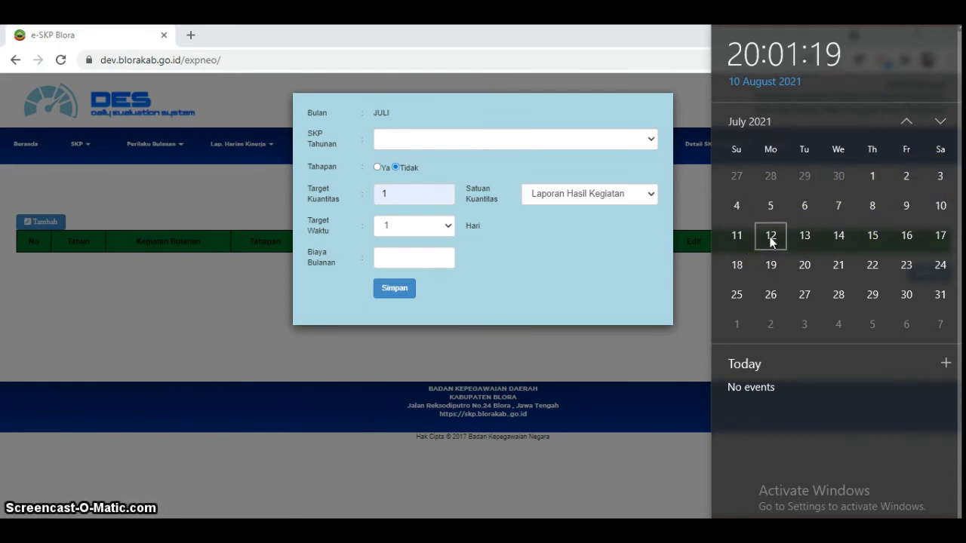
pyautogui.click(830, 210)
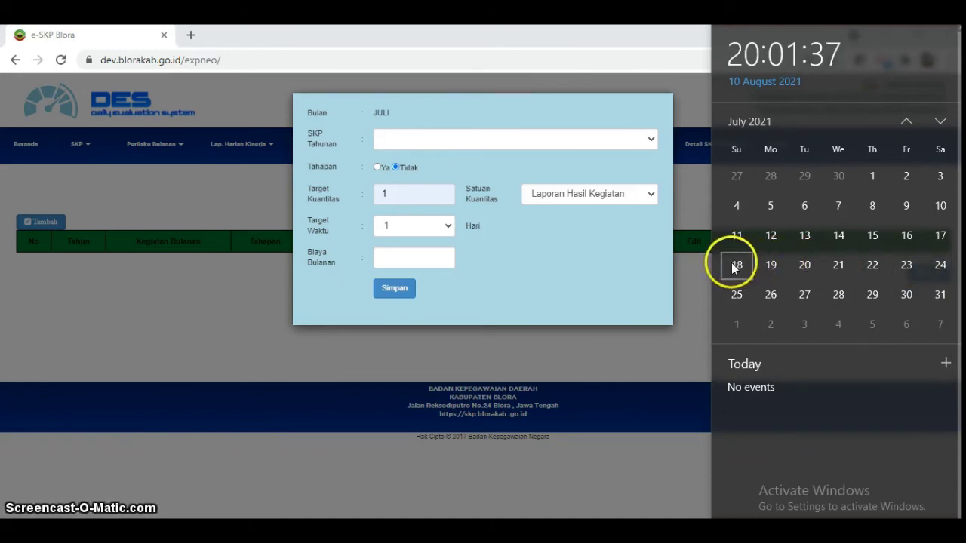
pyautogui.click(413, 257)
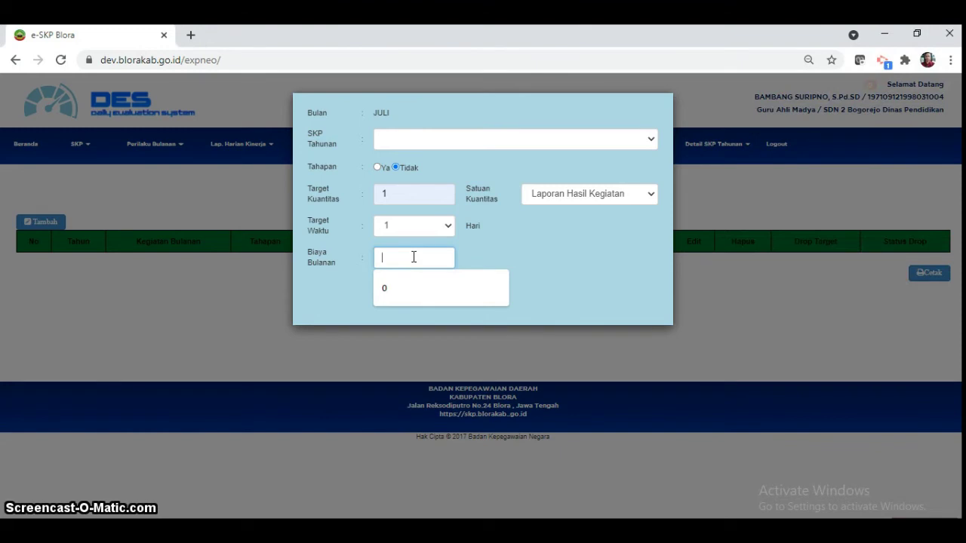
pyautogui.click(446, 230)
pyautogui.click(450, 277)
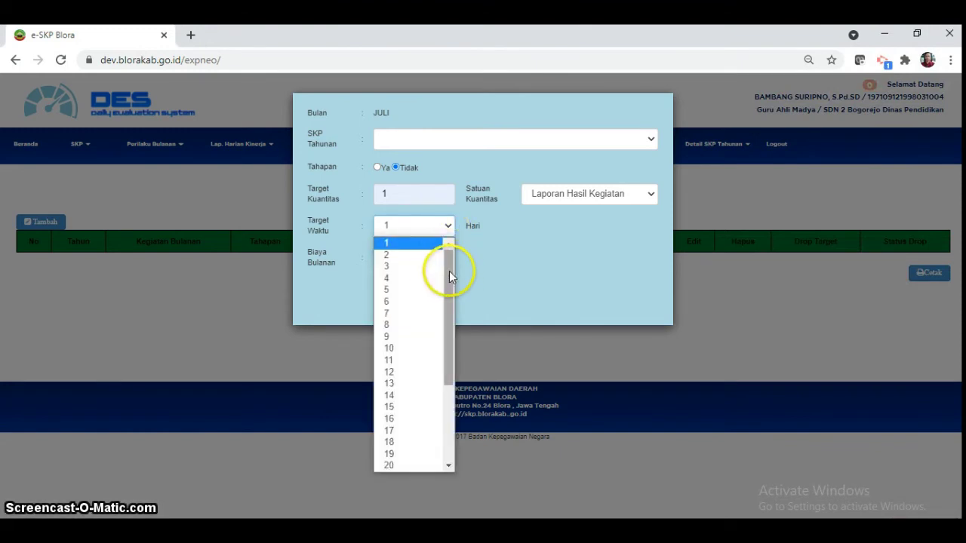
pyautogui.moveTo(446, 271); pyautogui.dragTo(447, 304)
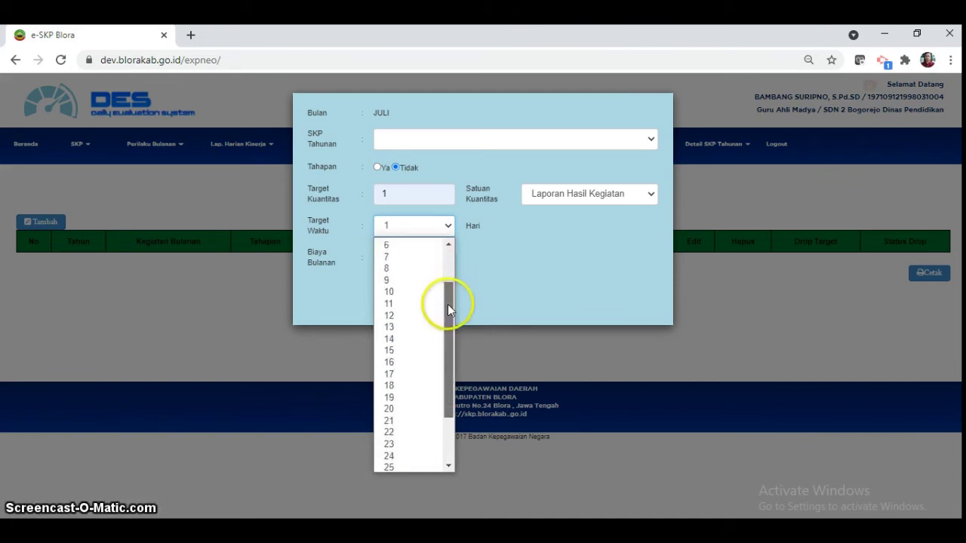
pyautogui.click(391, 386)
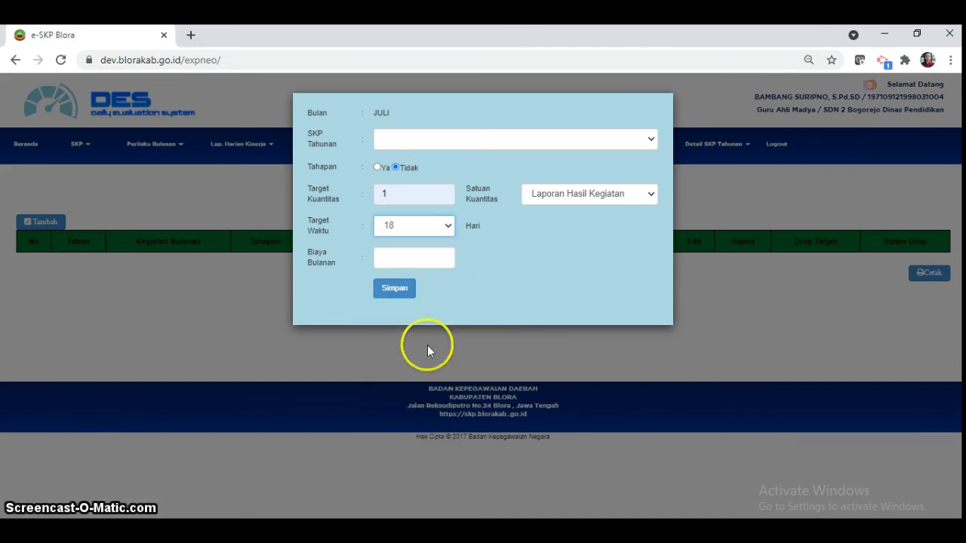
# - Set the July target's Biaya Bulanan to 0 and save the target
pyautogui.click(401, 273)
pyautogui.click(390, 288)
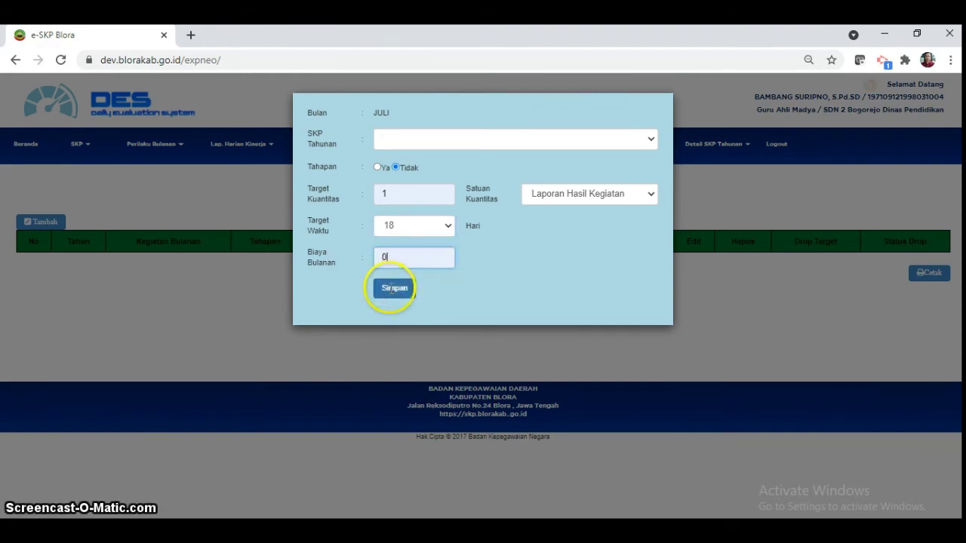
pyautogui.click(396, 292)
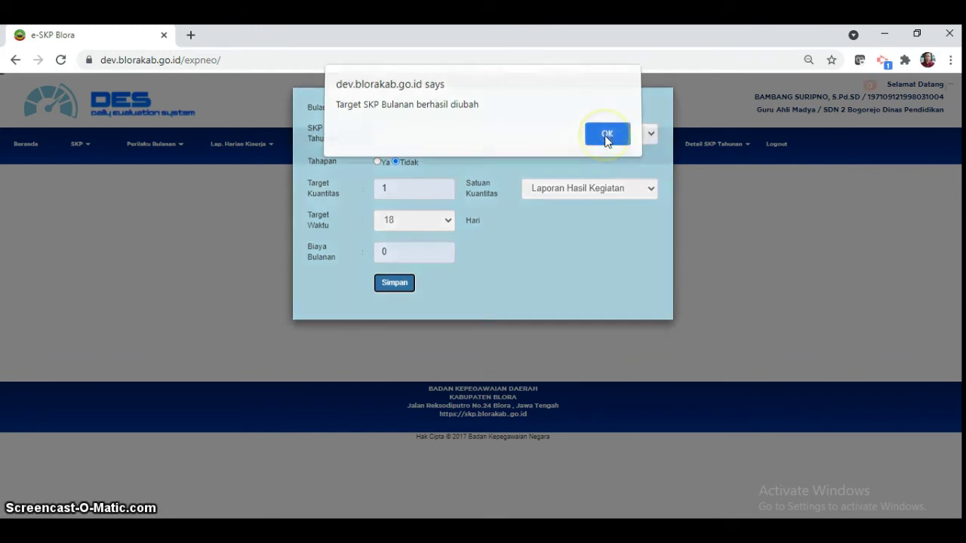
pyautogui.click(606, 134)
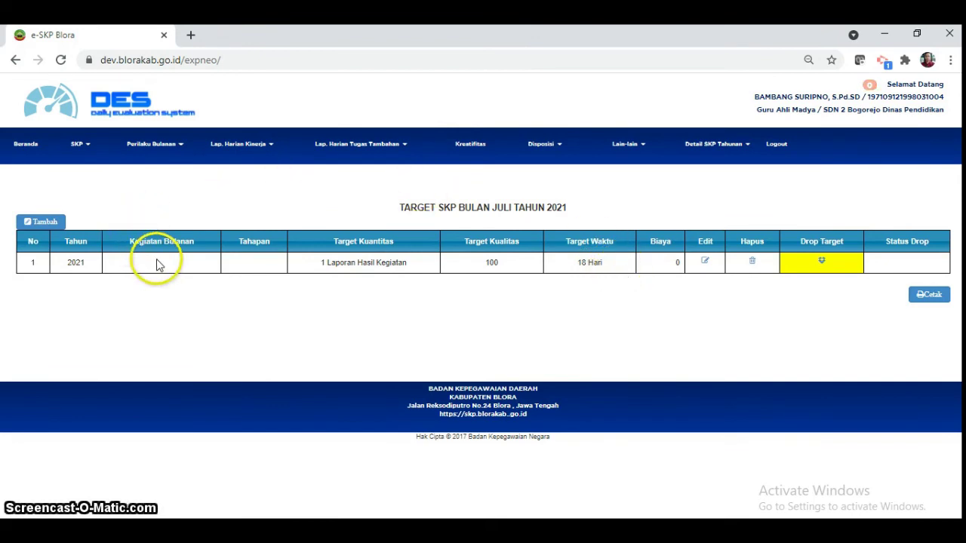
# - Assign the annual activity beginning "Merencanakan dan melaksanakan pembelajaran" to the first July target and save it
pyautogui.click(704, 263)
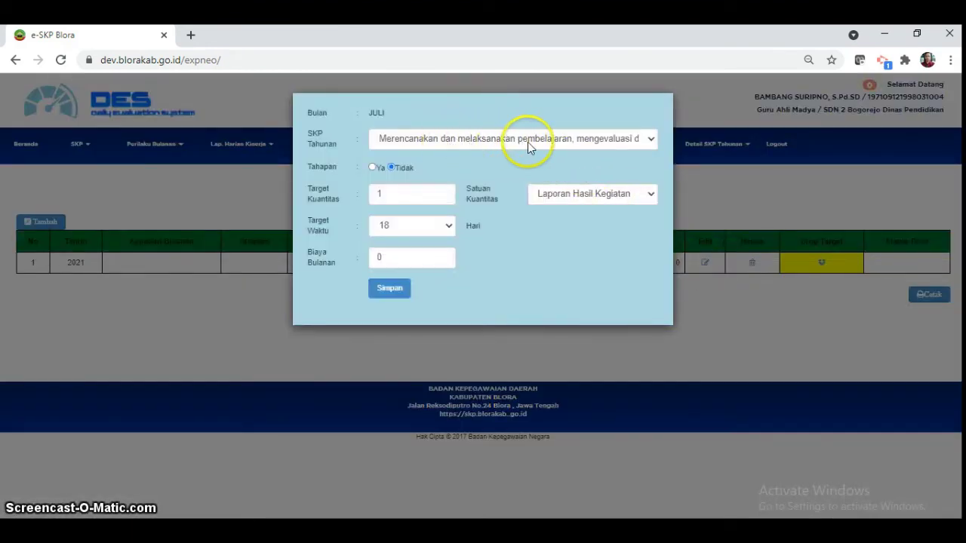
pyautogui.click(652, 142)
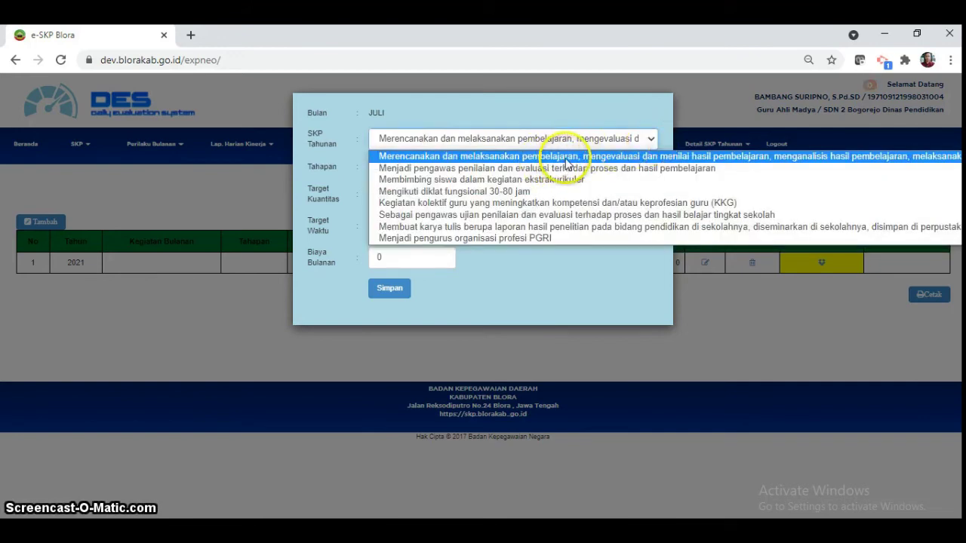
pyautogui.click(567, 158)
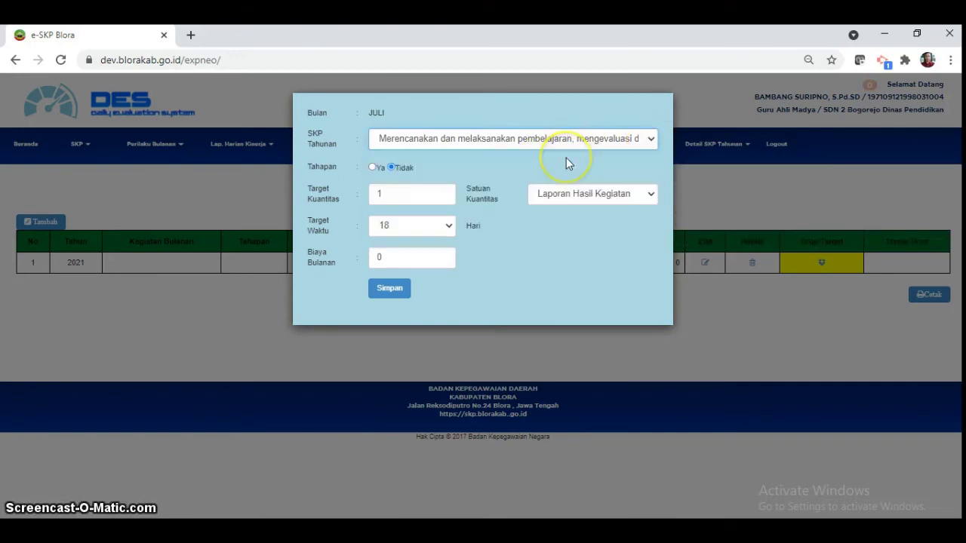
pyautogui.click(390, 289)
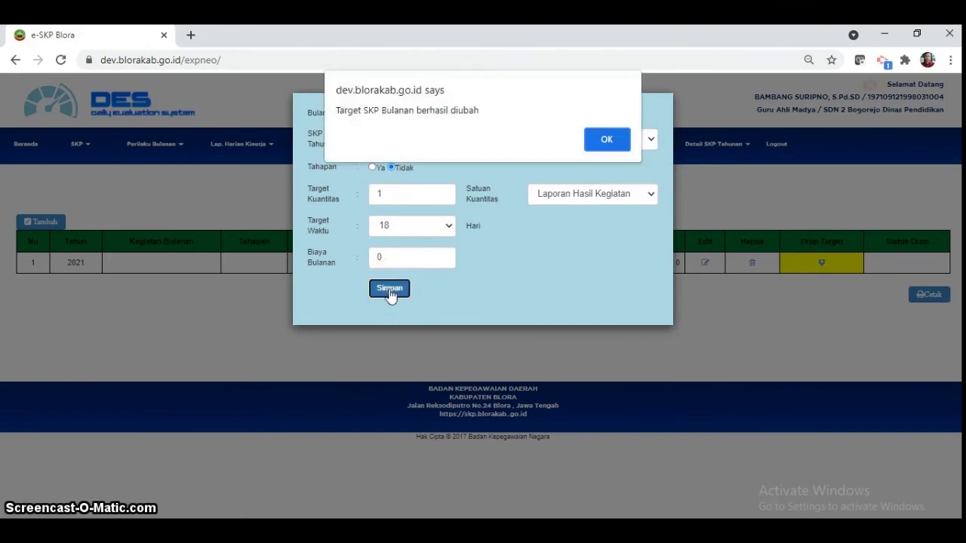
pyautogui.click(608, 139)
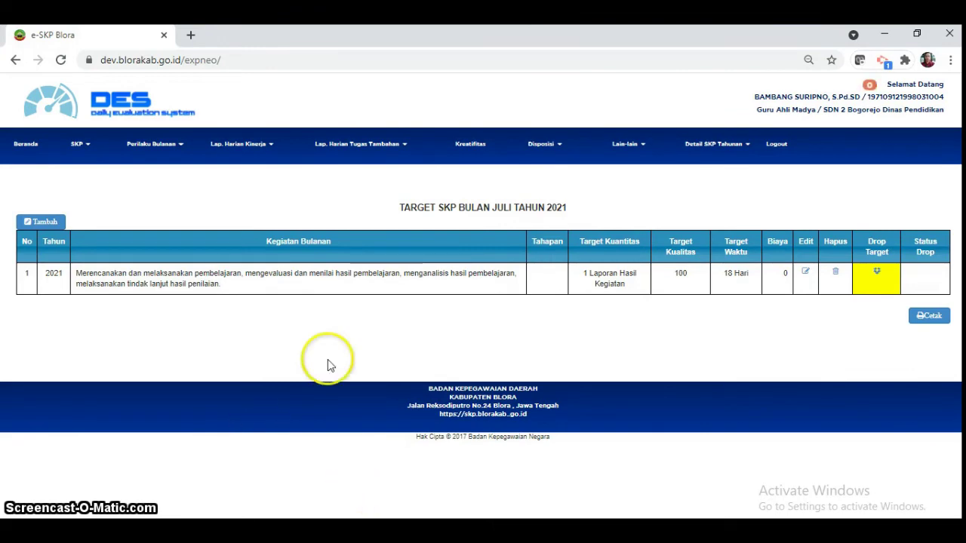
# - Start a new July target with Target Kuantitas 1 and Satuan Kuantitas Sertifikat
pyautogui.click(44, 224)
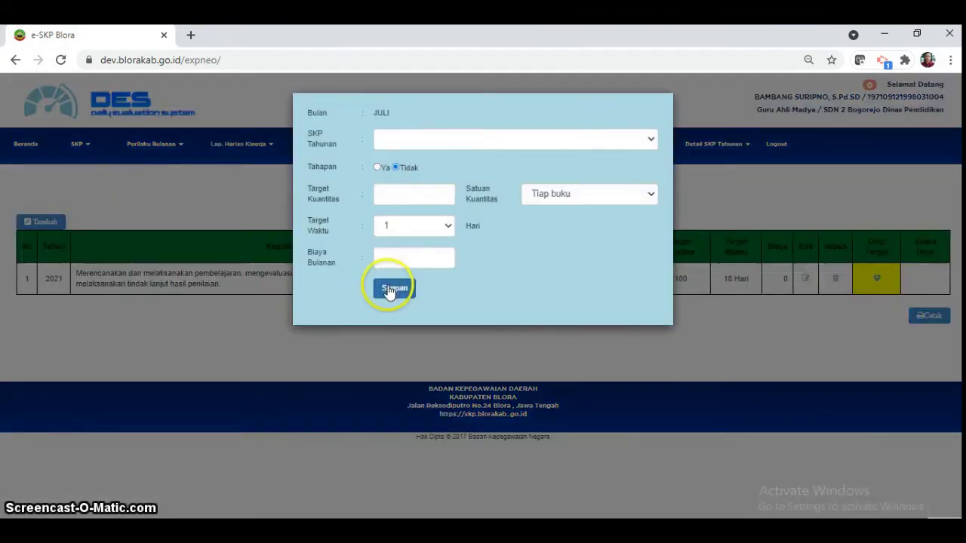
pyautogui.click(402, 198)
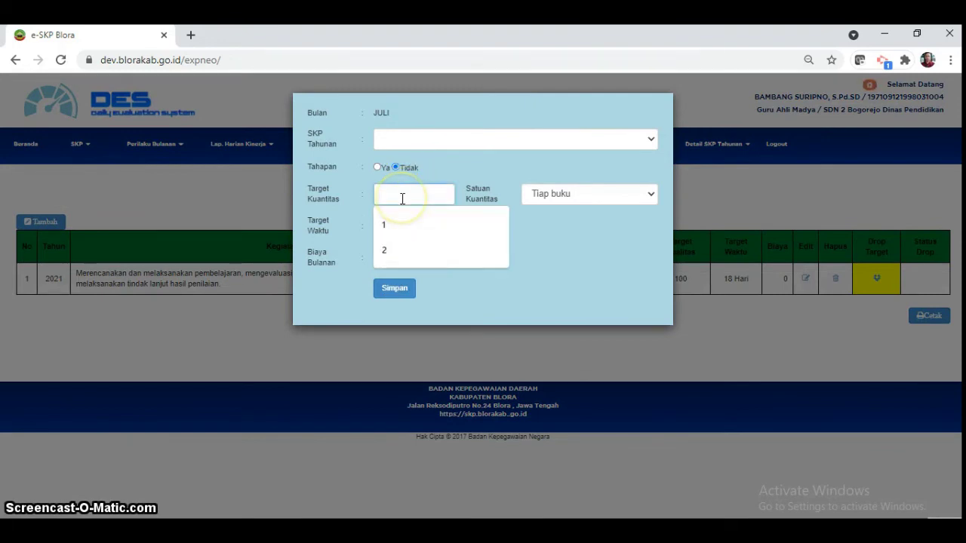
pyautogui.click(386, 226)
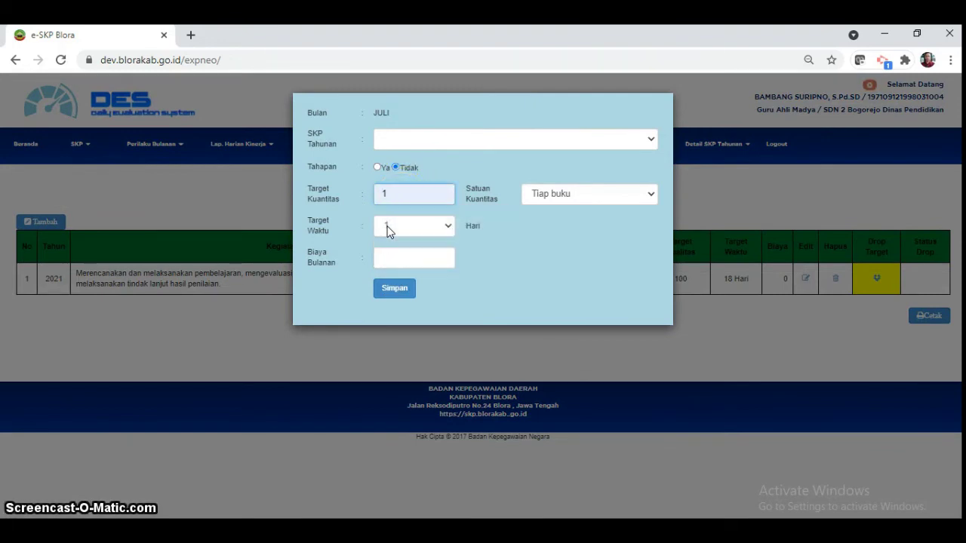
pyautogui.click(497, 219)
pyautogui.click(630, 198)
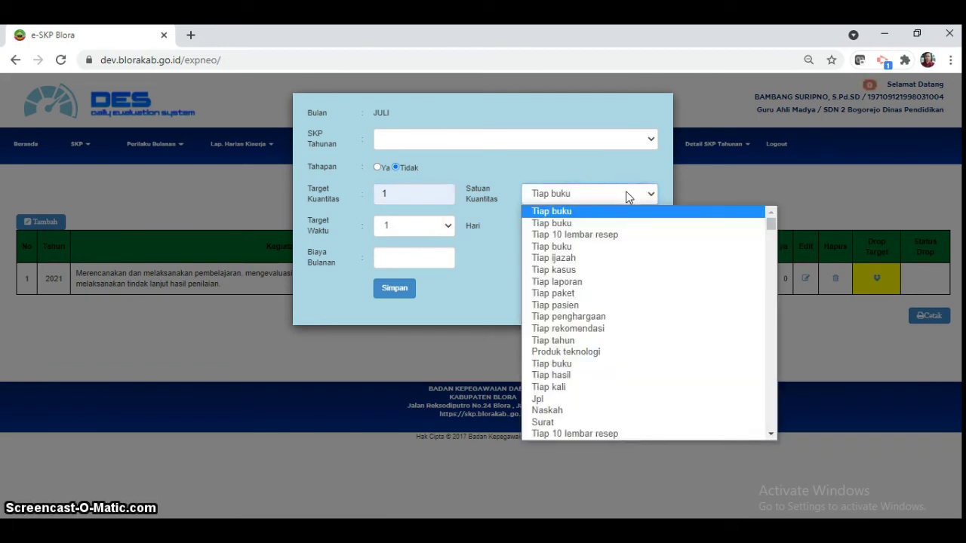
pyautogui.write('ser')
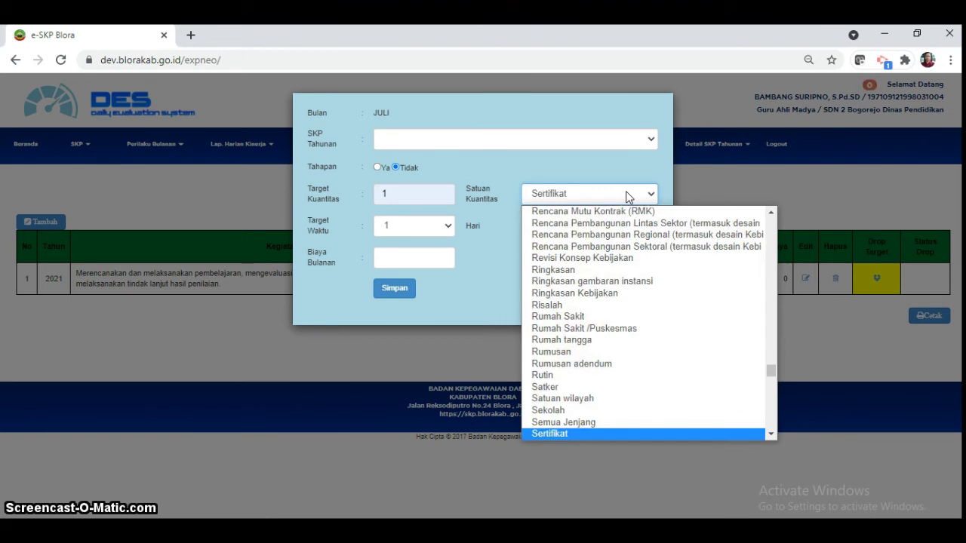
pyautogui.press('Return')
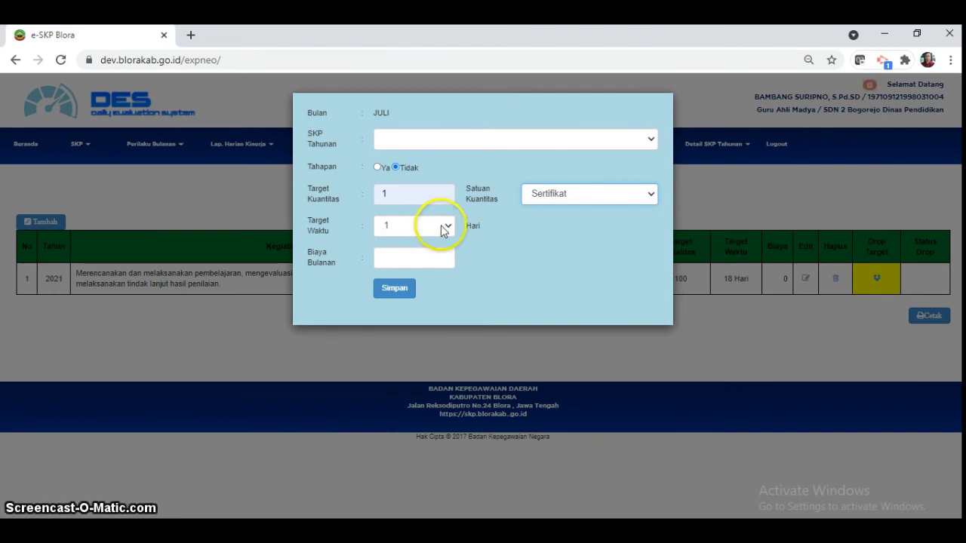
# - Set the Sertifikat target's Target Waktu to 3 days and Biaya Bulanan to 0, and save it
pyautogui.click(419, 225)
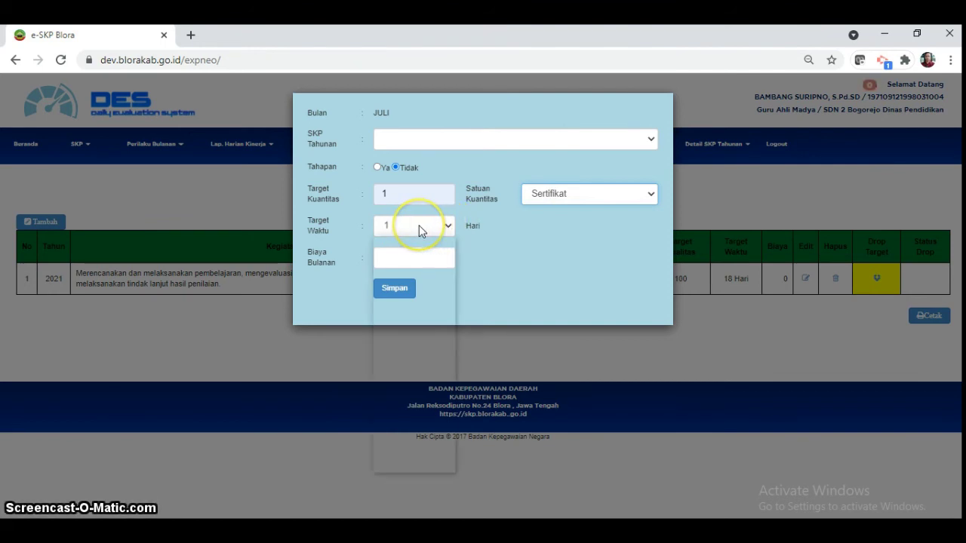
pyautogui.click(407, 265)
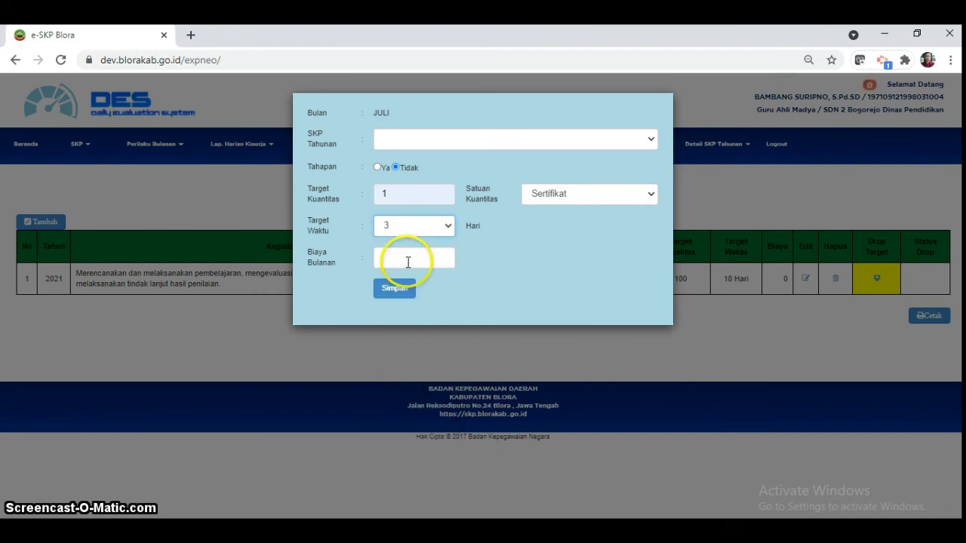
pyautogui.click(401, 260)
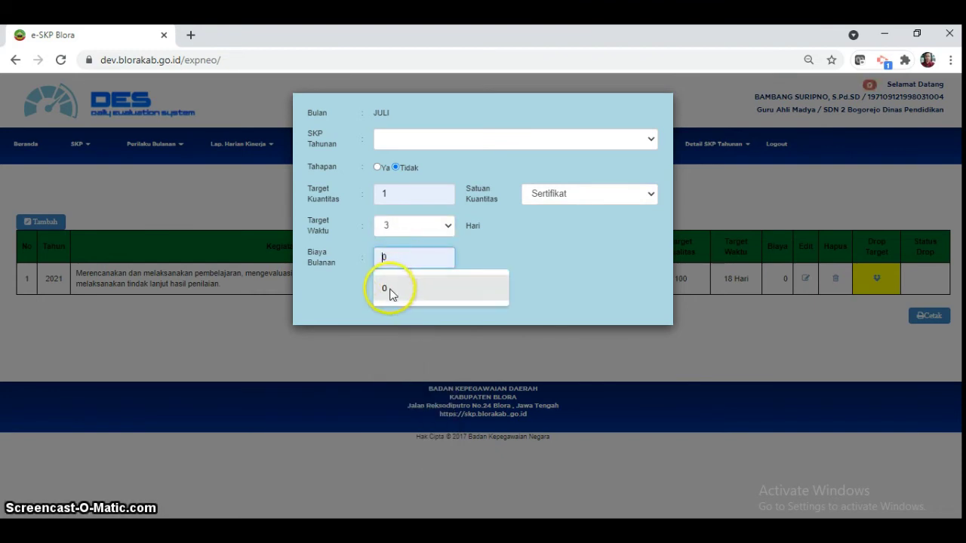
pyautogui.click(387, 288)
pyautogui.click(396, 294)
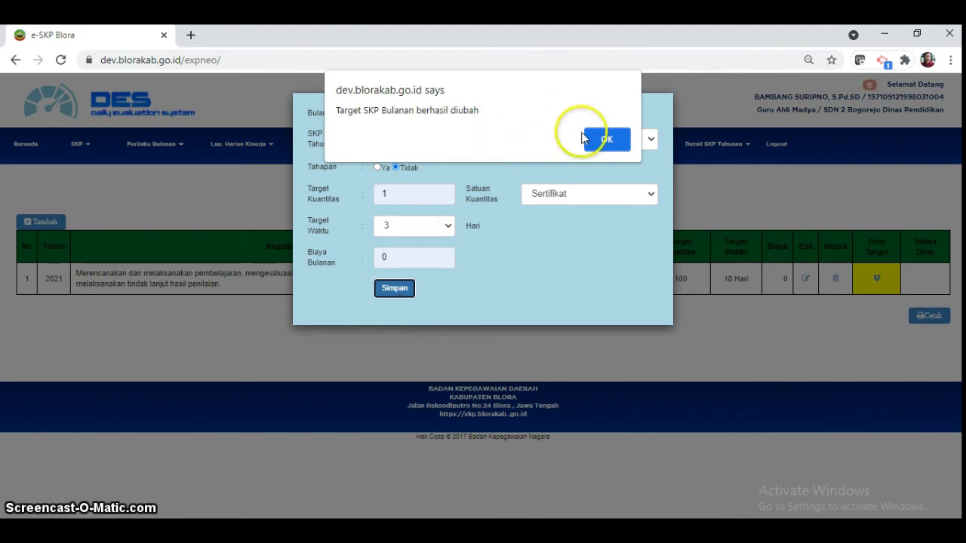
pyautogui.click(608, 142)
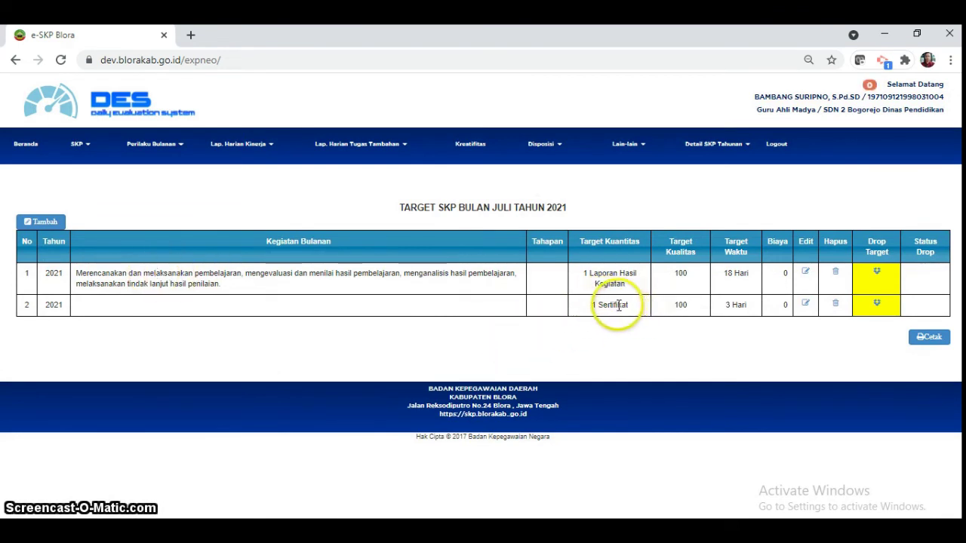
# - Assign the annual activity "Mengikuti diklat fungsional 30-80 jam" to the Sertifikat target and save it
pyautogui.click(805, 305)
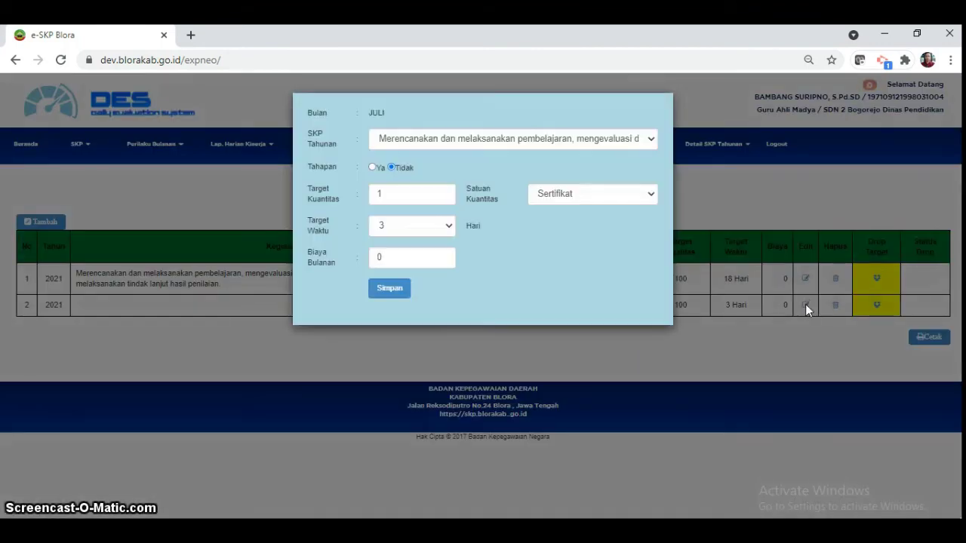
pyautogui.click(650, 142)
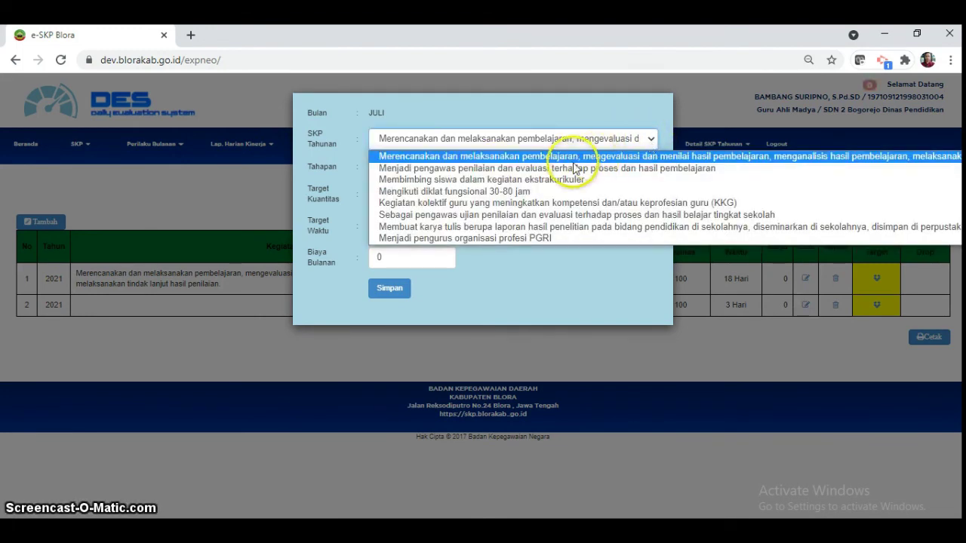
pyautogui.click(458, 194)
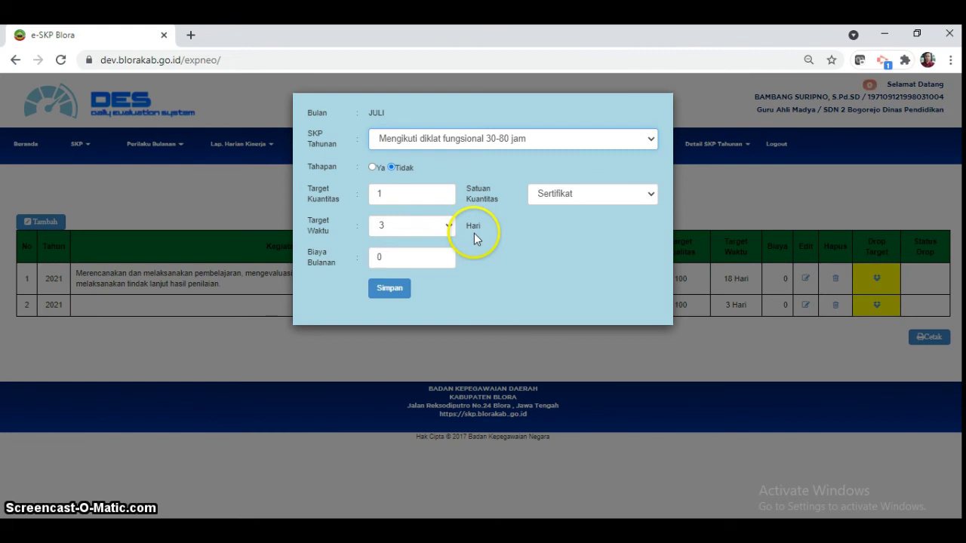
pyautogui.click(387, 294)
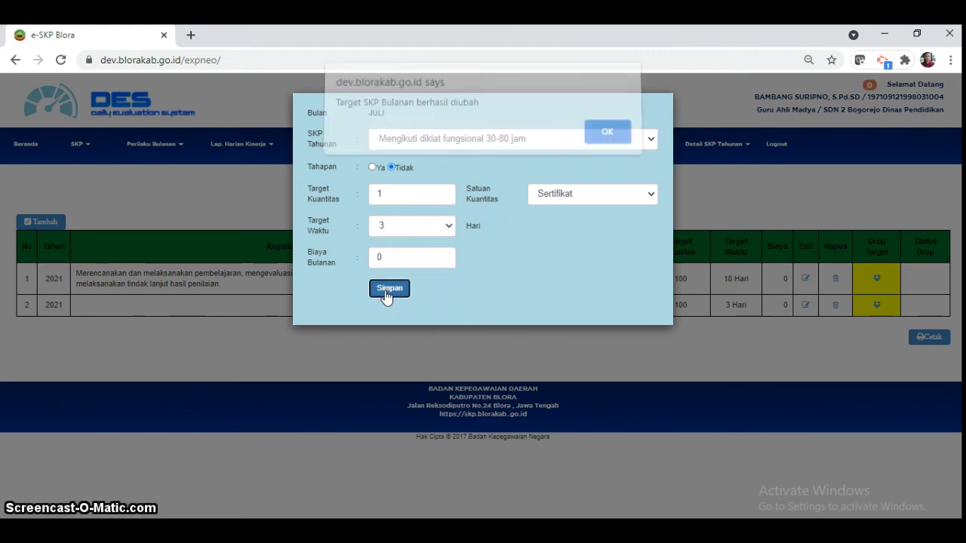
pyautogui.click(602, 144)
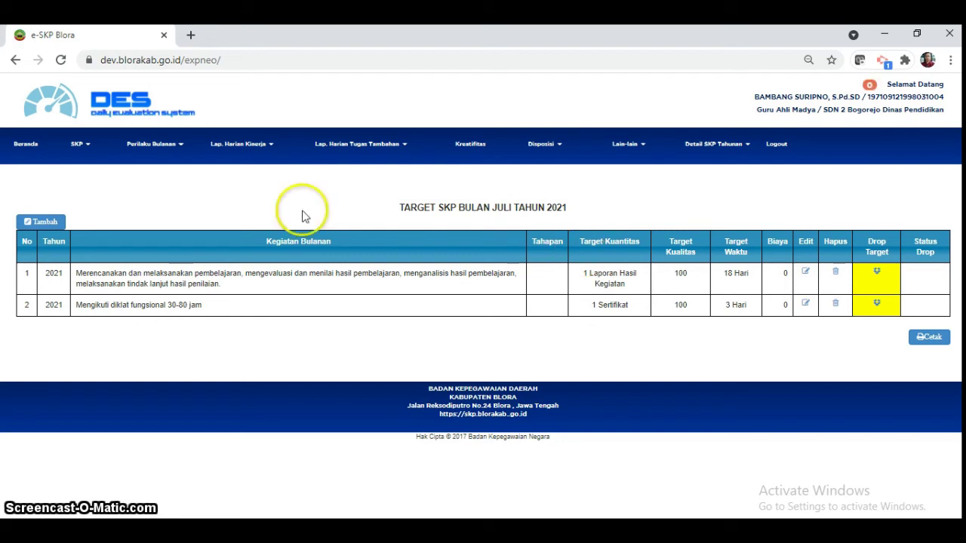
# - Start another July target with Target Kuantitas 1 and Satuan Kuantitas Karya Tulis Ilmiah
pyautogui.click(44, 223)
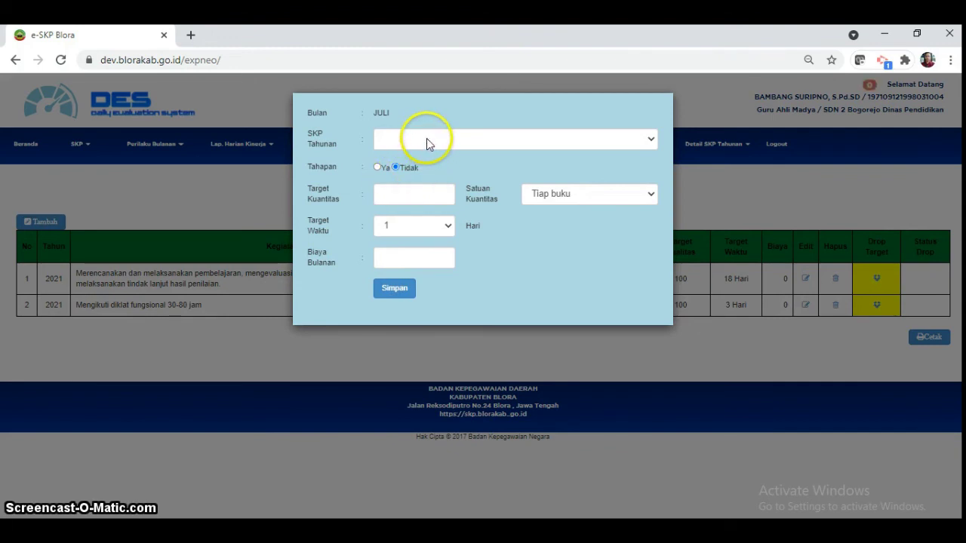
pyautogui.click(402, 194)
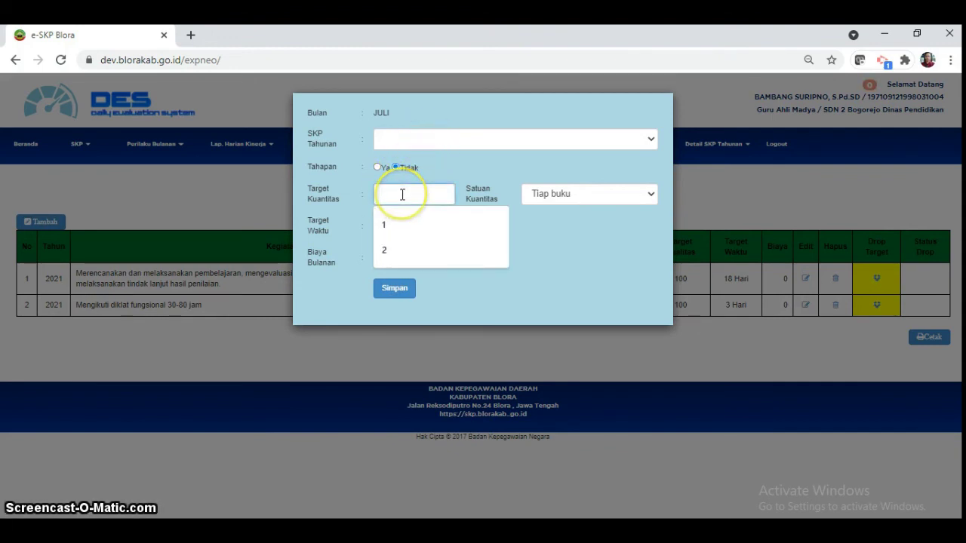
pyautogui.click(388, 225)
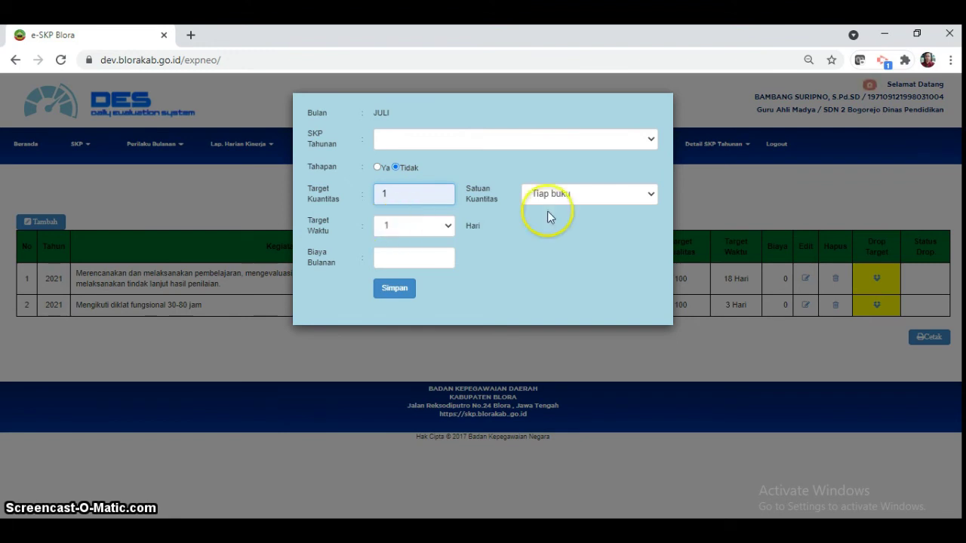
pyautogui.click(596, 193)
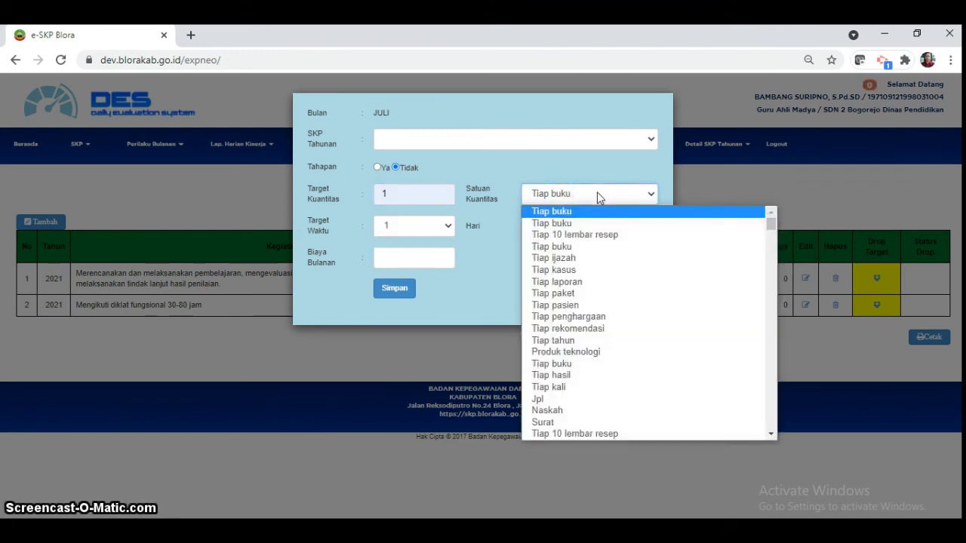
pyautogui.write('kartu')
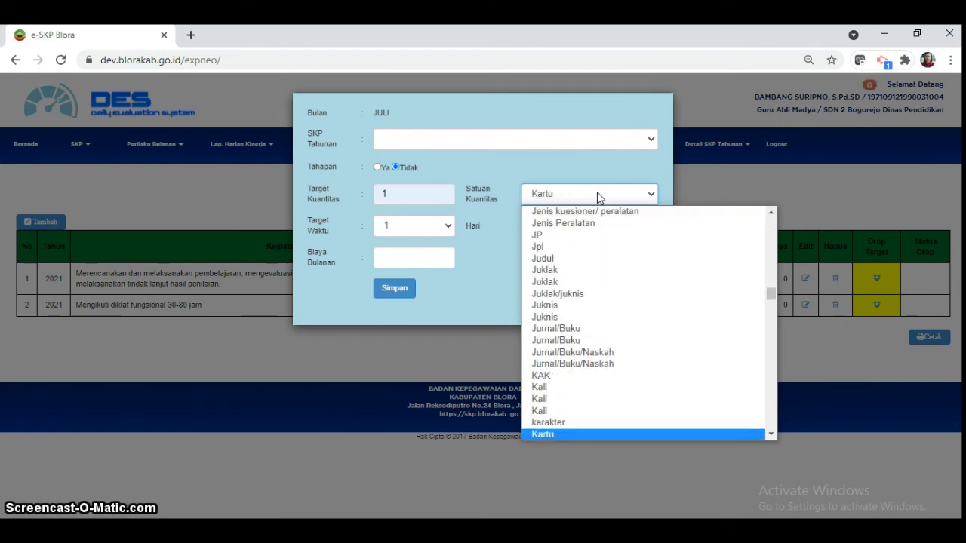
pyautogui.press('Return')
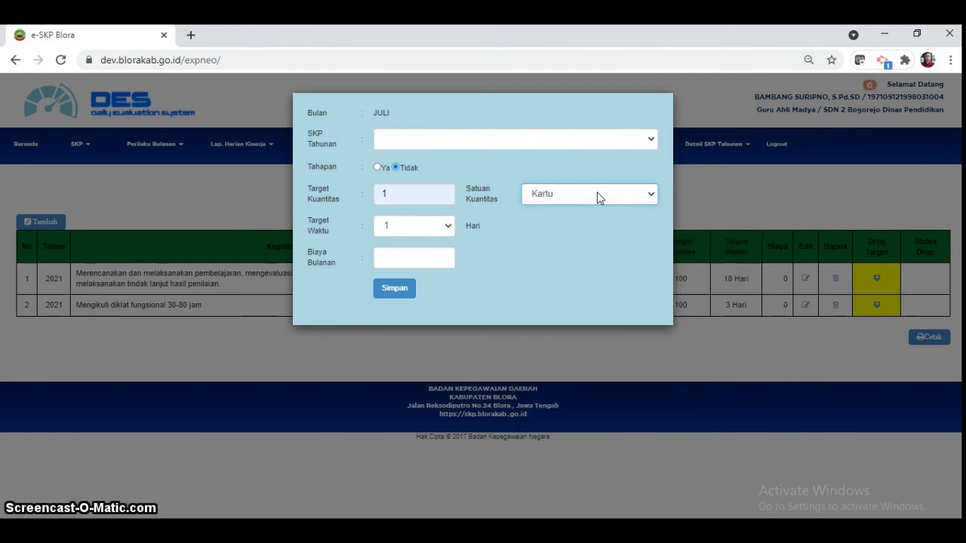
pyautogui.click(564, 200)
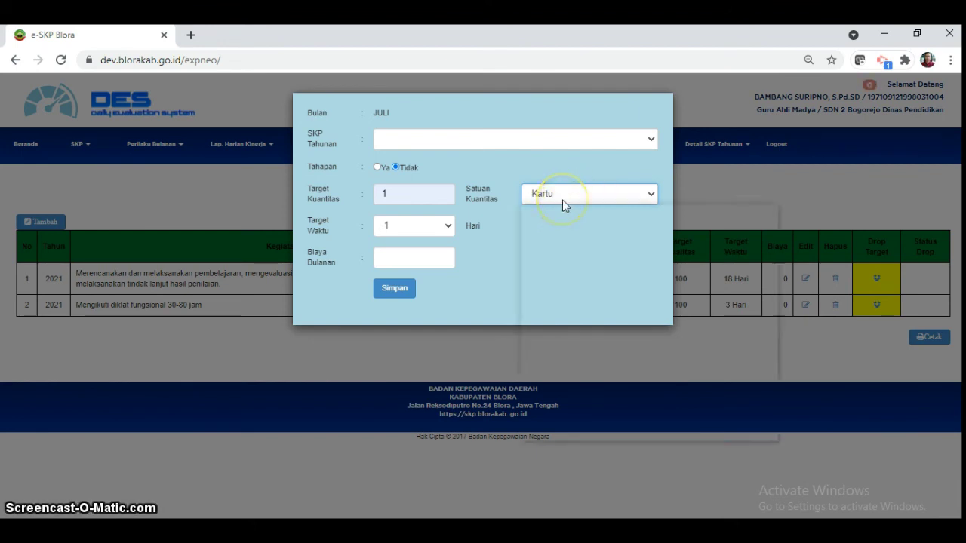
pyautogui.press('Down')
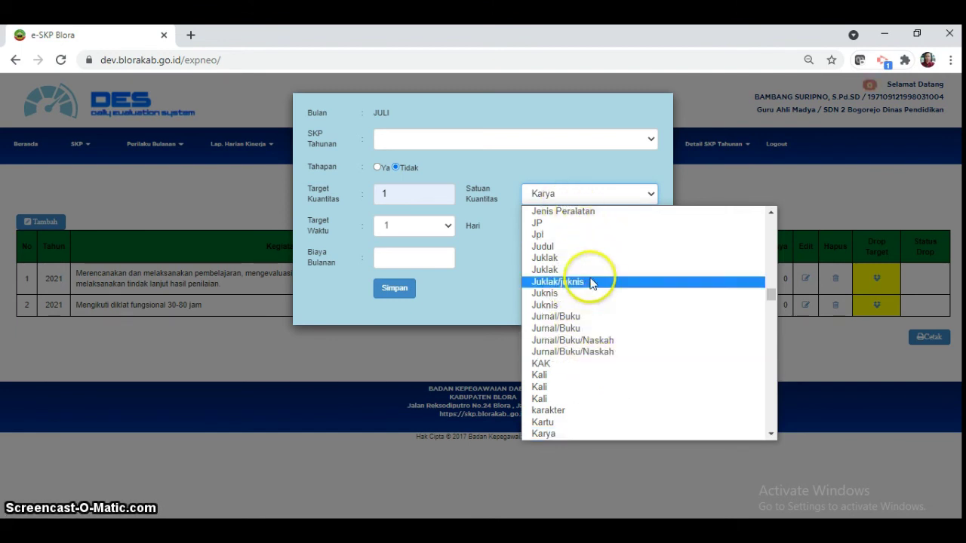
pyautogui.scroll(-2, 771, 291)
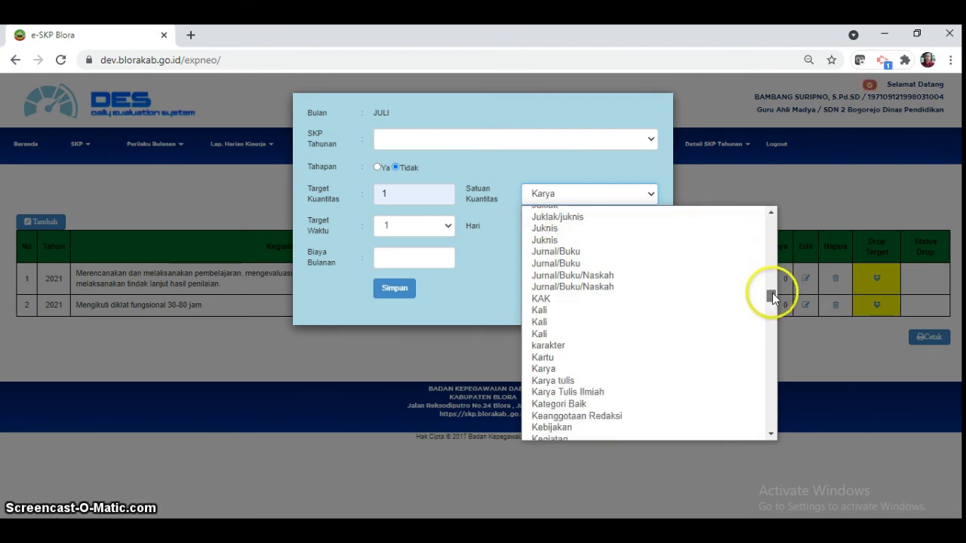
pyautogui.click(578, 393)
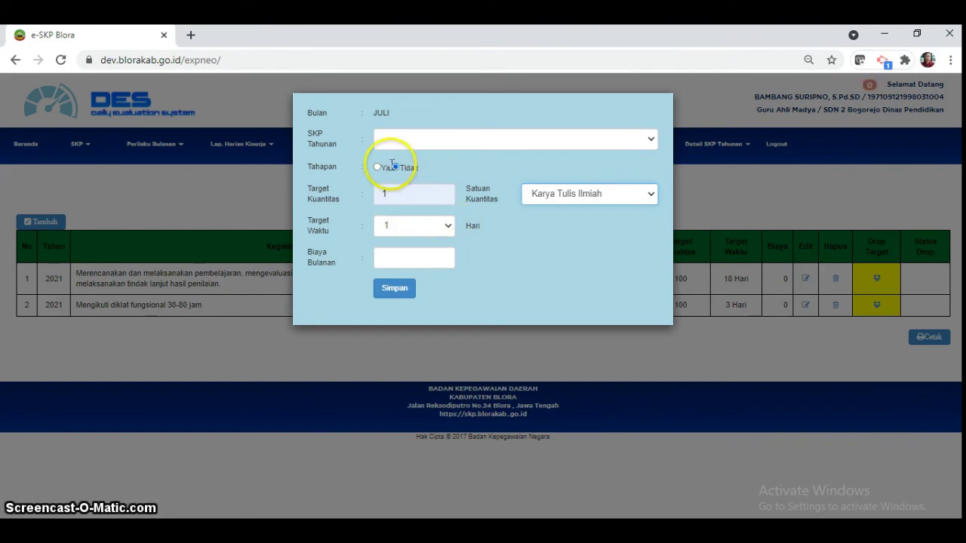
# - Set the Karya Tulis Ilmiah target's Target Waktu to 6 days and Biaya Bulanan to 0, and save it
pyautogui.click(410, 229)
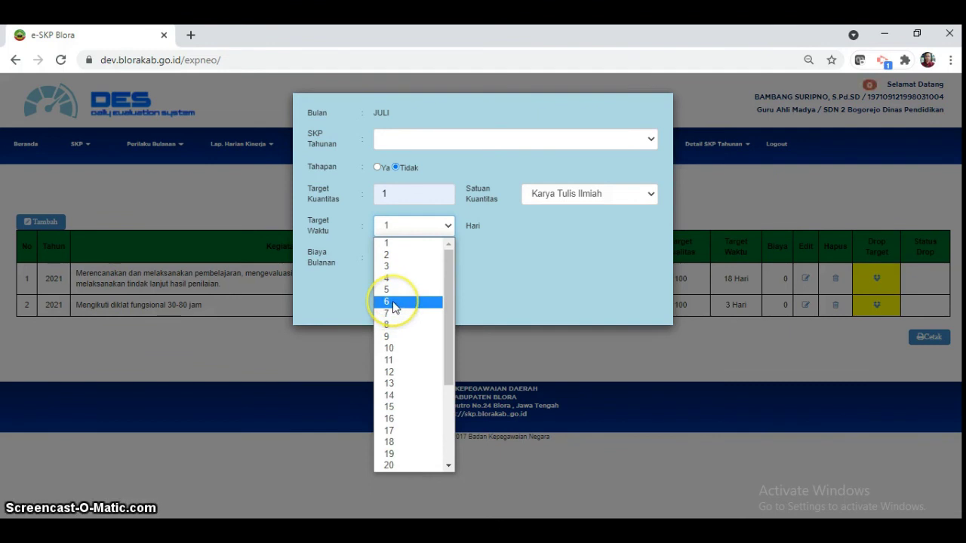
pyautogui.click(393, 303)
pyautogui.click(410, 256)
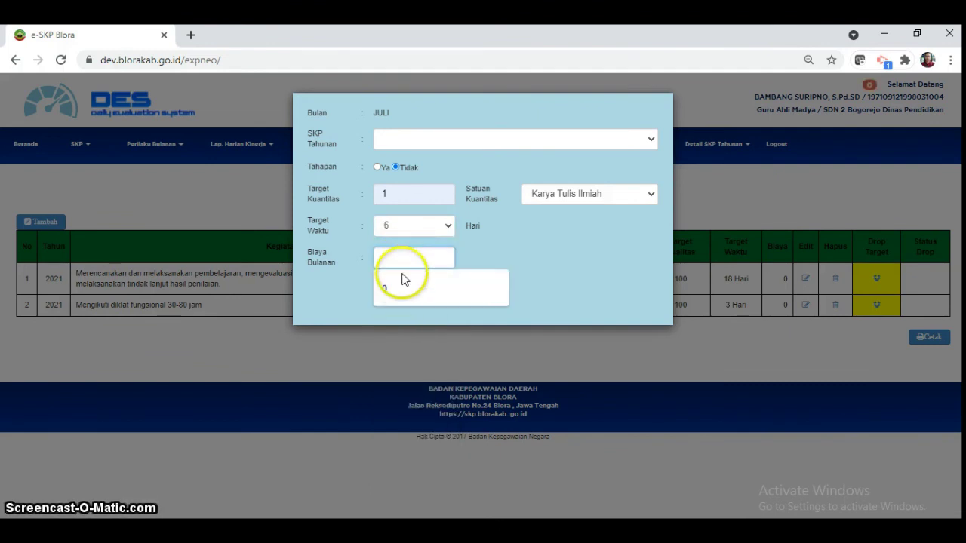
pyautogui.click(399, 292)
pyautogui.click(398, 292)
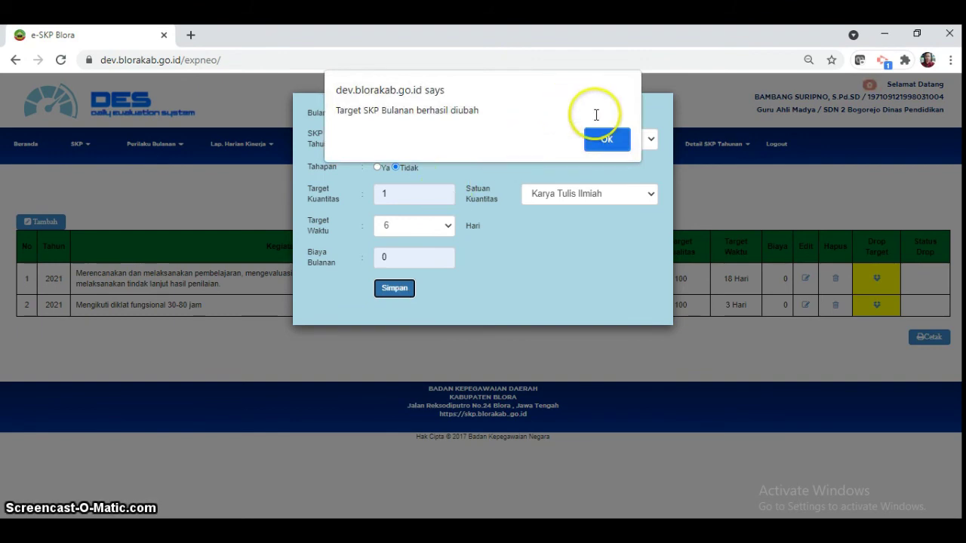
pyautogui.click(617, 141)
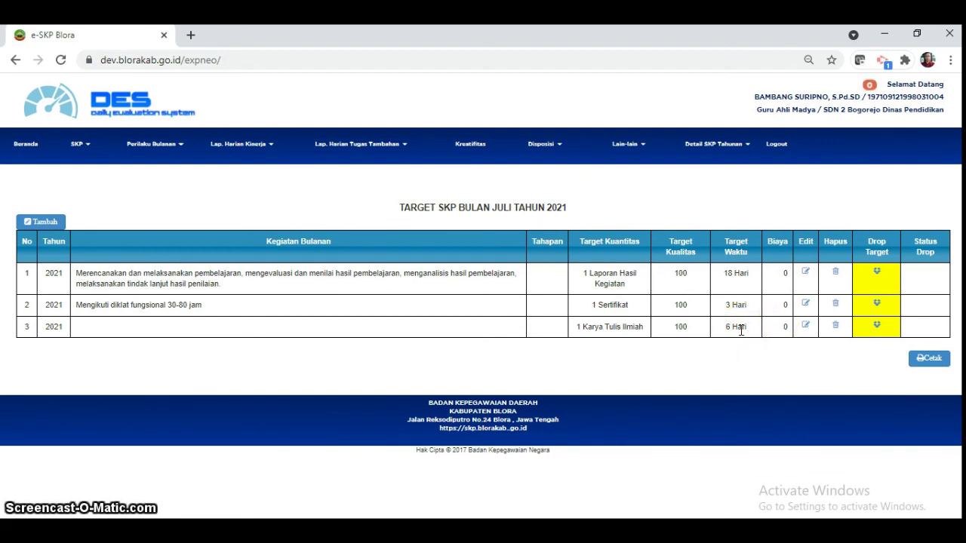
# - Edit the Karya Tulis Ilmiah target and choose the annual activity beginning "Membuat karya tulis berupa laporan hasil penelitian"
pyautogui.click(805, 325)
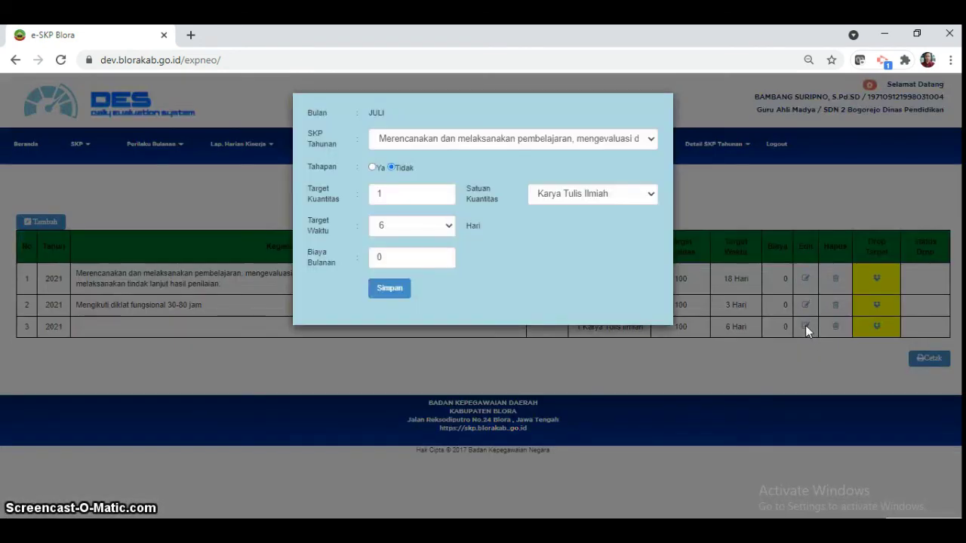
pyautogui.click(649, 144)
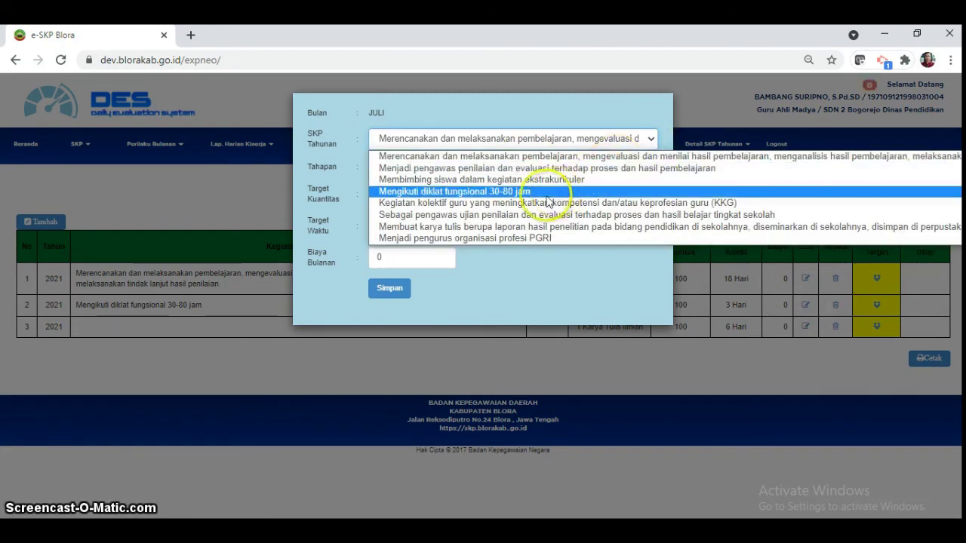
pyautogui.click(480, 227)
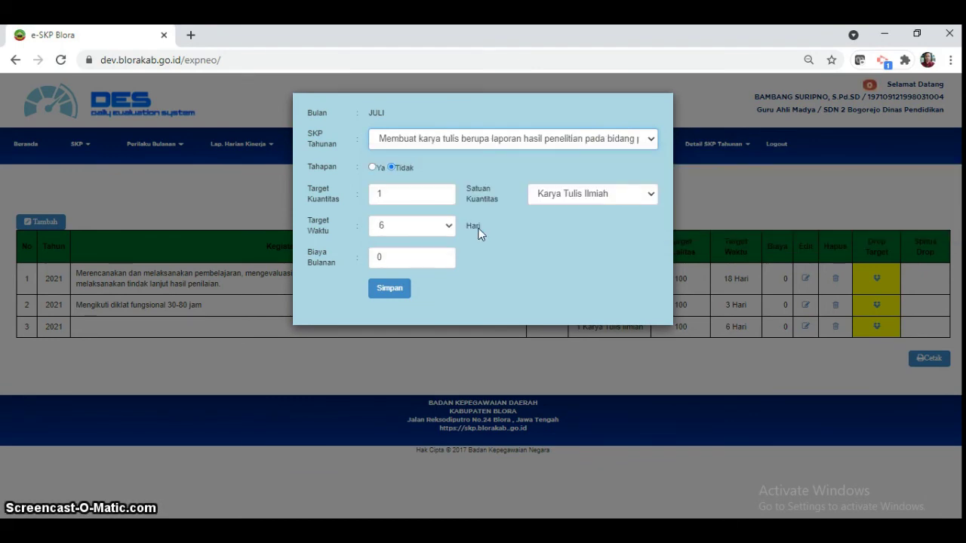
pyautogui.click(390, 144)
# - Change the Karya Tulis Ilmiah target's Target Waktu to 18 days
pyautogui.click(447, 227)
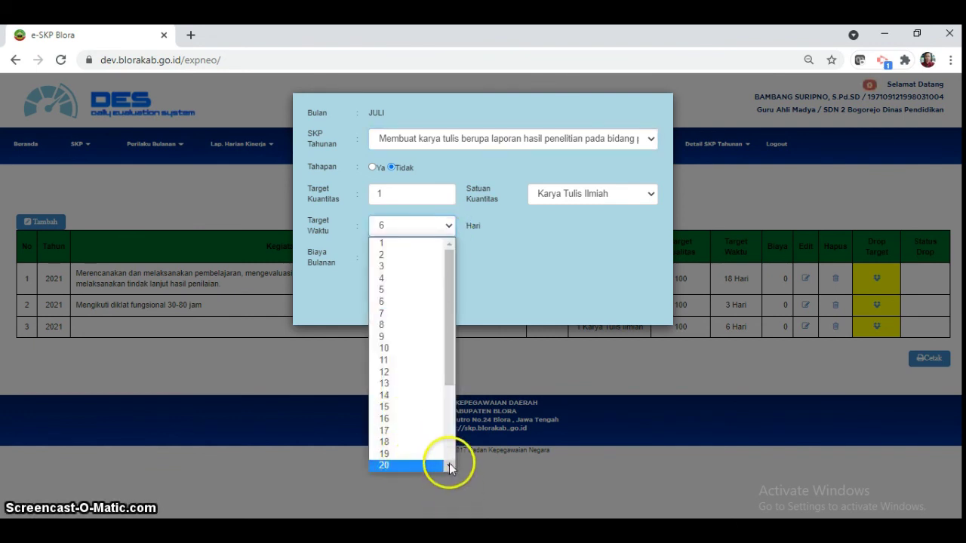
pyautogui.moveTo(449, 466); pyautogui.dragTo(389, 322)
pyautogui.click(388, 317)
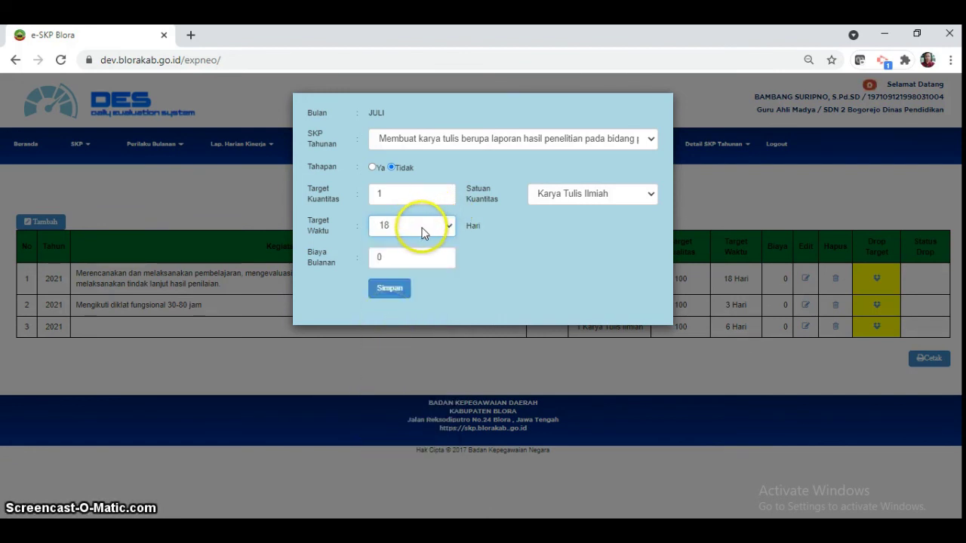
# - Save the edited July Karya Tulis Ilmiah target with Biaya Bulanan kept at 0
pyautogui.click(398, 261)
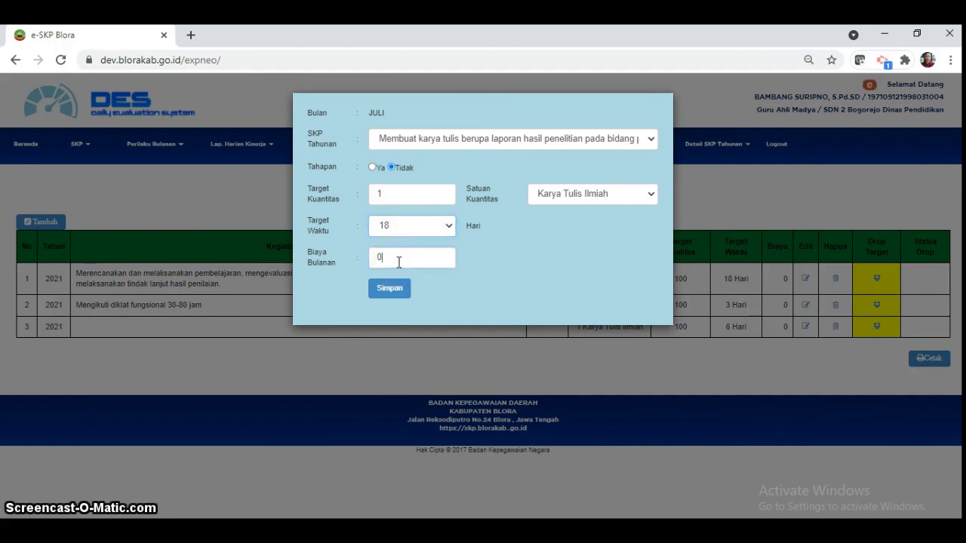
pyautogui.click(517, 296)
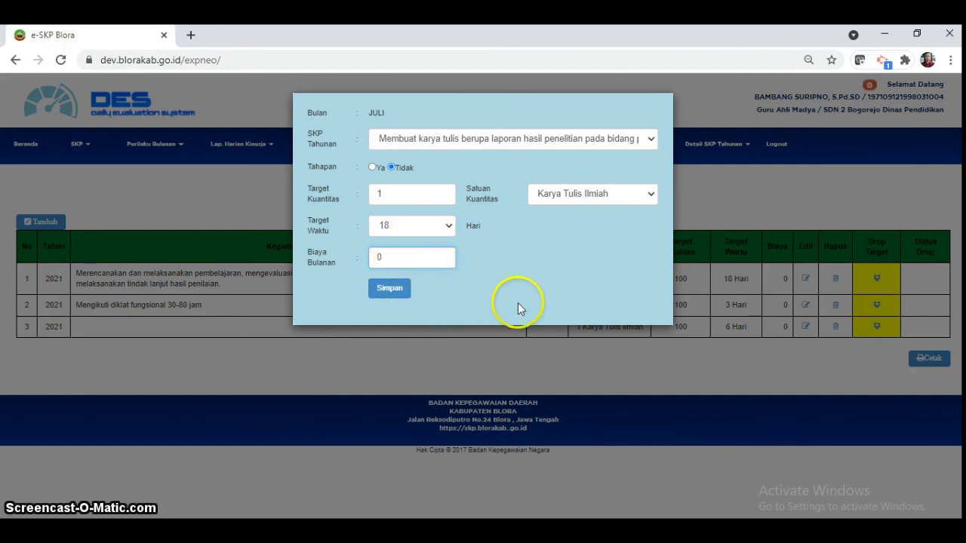
pyautogui.click(383, 292)
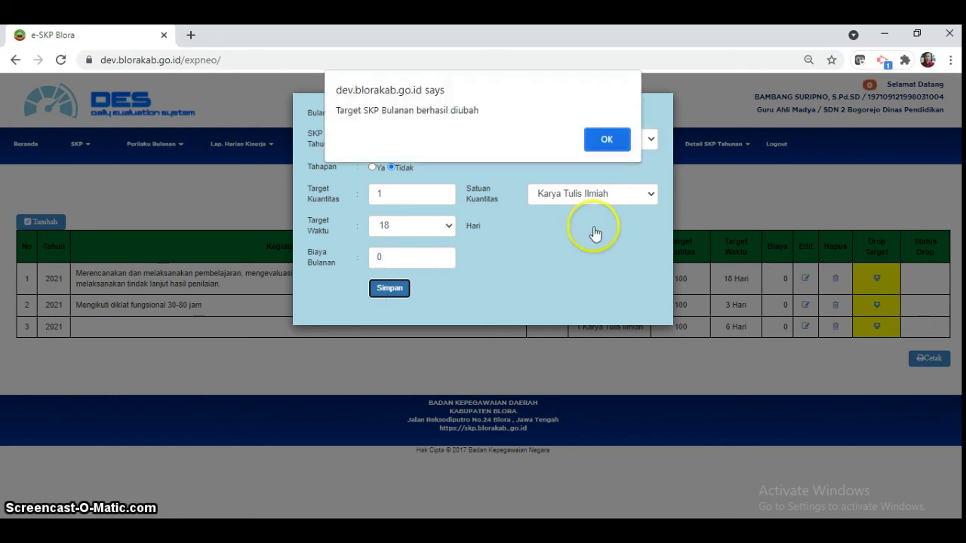
pyautogui.click(608, 142)
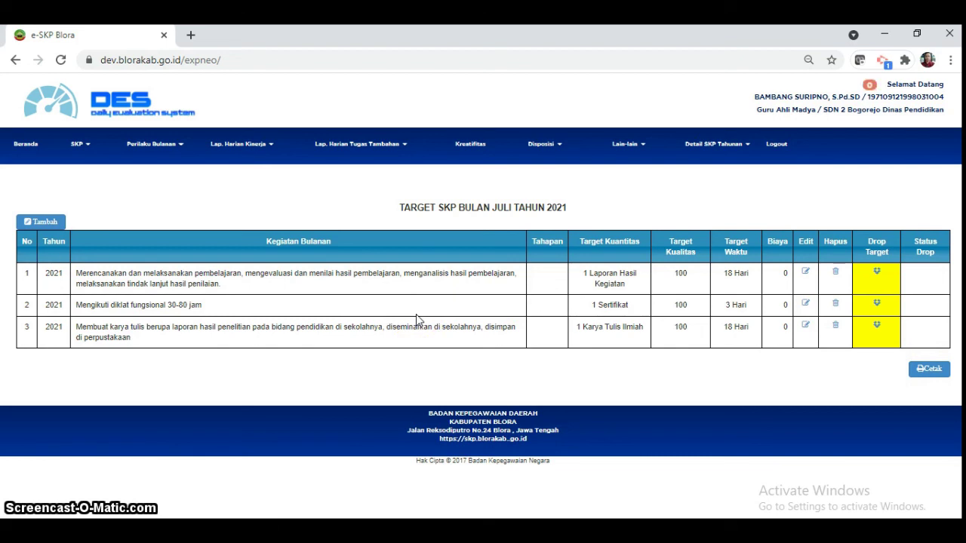
# - Return to the monthly Target dan Realisasi list and add a monthly SKP entry for Tahun 2021, Bulan 8
pyautogui.click(89, 149)
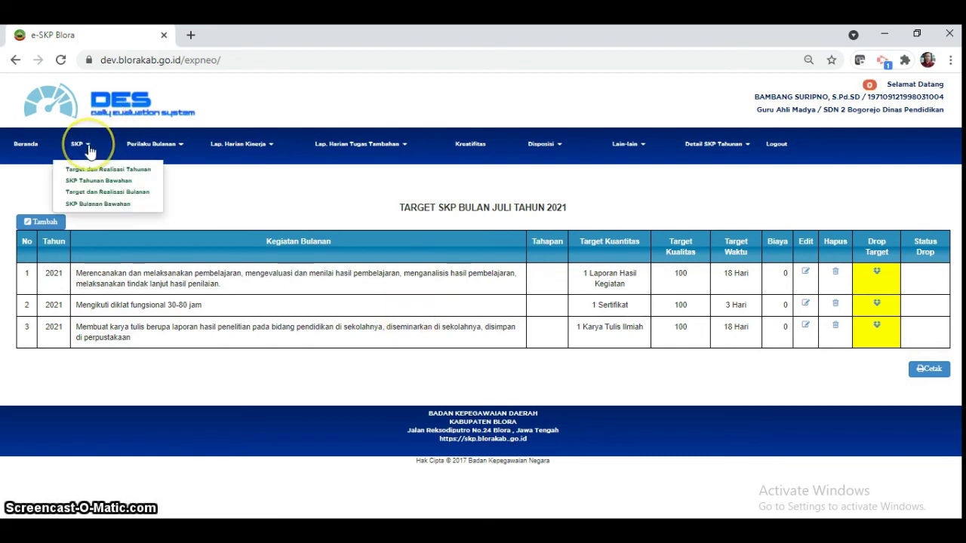
pyautogui.click(112, 193)
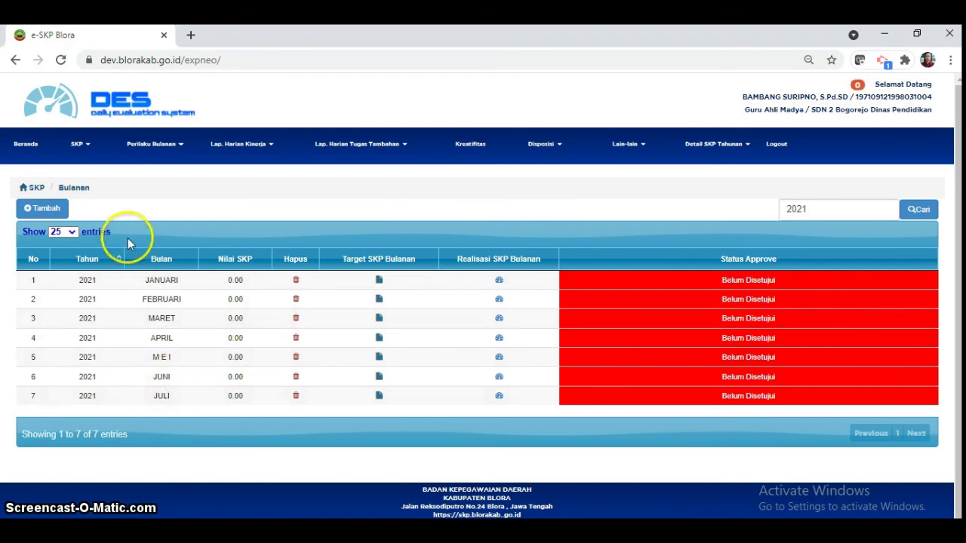
pyautogui.click(45, 209)
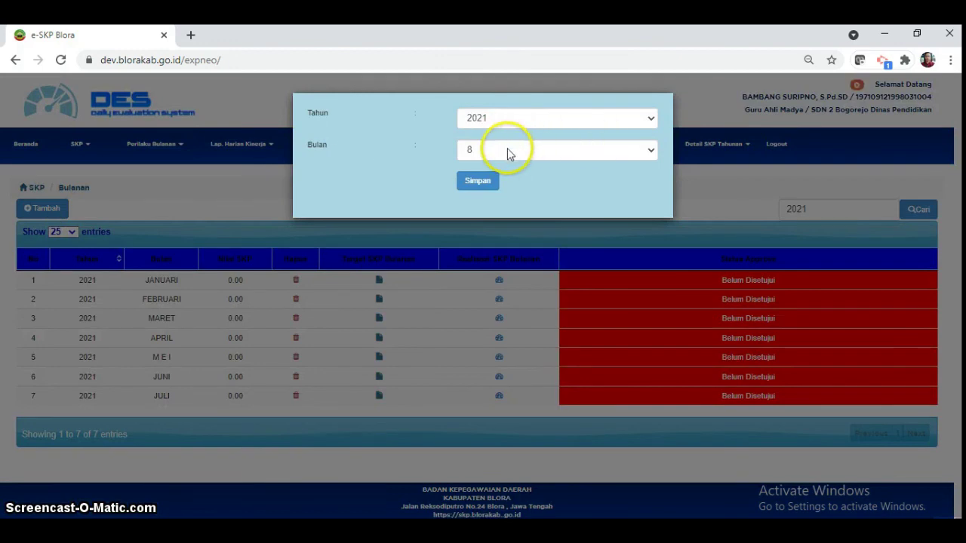
pyautogui.click(479, 186)
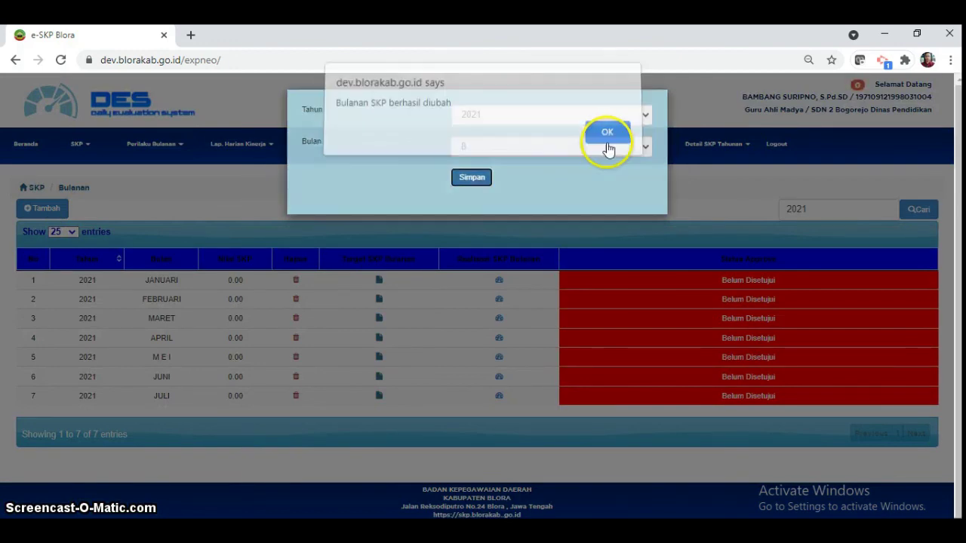
pyautogui.click(606, 142)
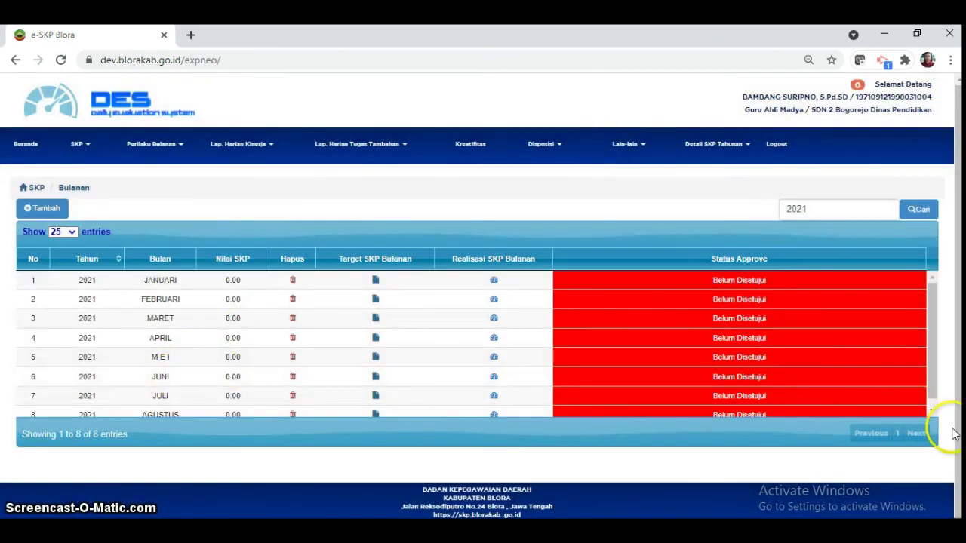
# - Open the Target SKP Bulanan page for July 2021 from the monthly SKP list
pyautogui.click(932, 411)
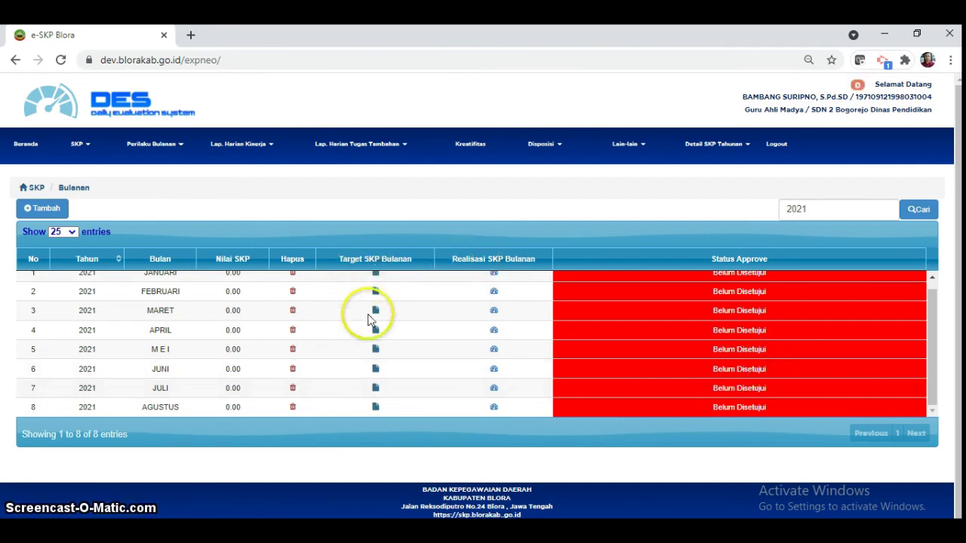
pyautogui.click(376, 389)
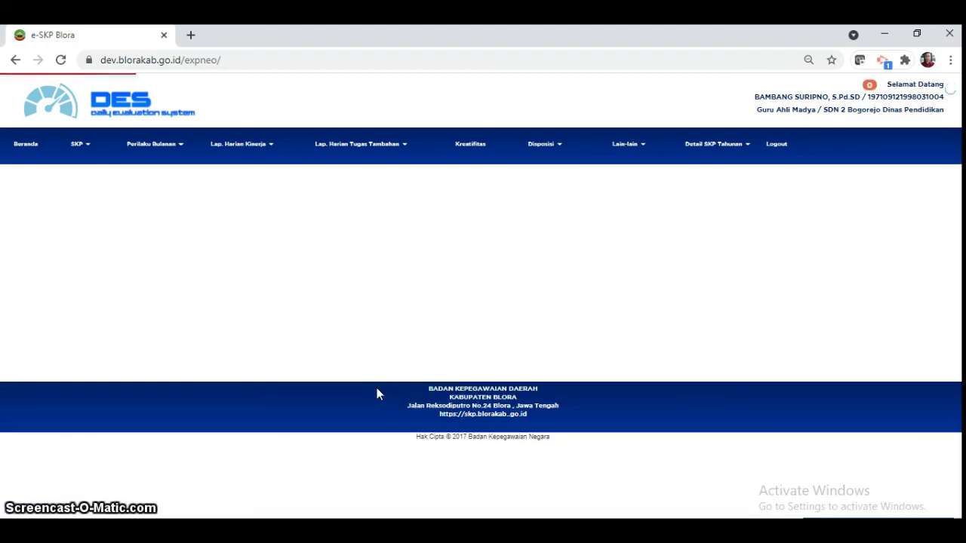